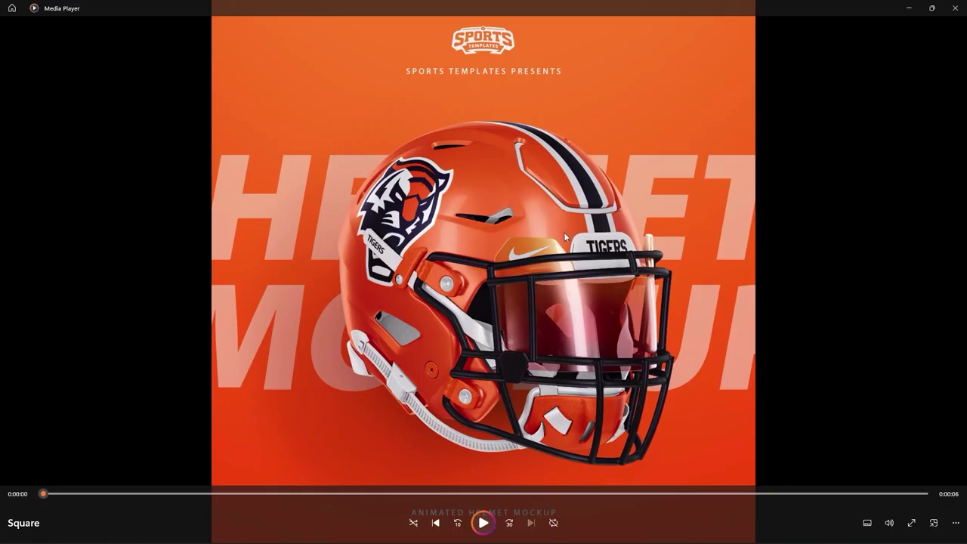
# Step: Play the Square helmet mockup preview video and close the media player
pyautogui.press('space')
pyautogui.hotkey('alt', 'F4')
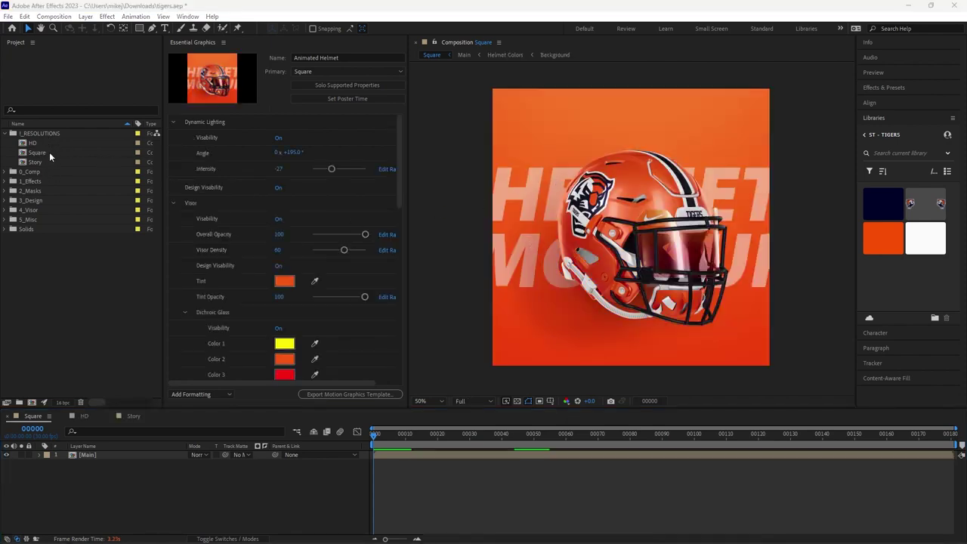
# Step: Compare the helmet mockup in the HD, Story and Square compositions, ending on the Square composition
pyautogui.click(84, 415)
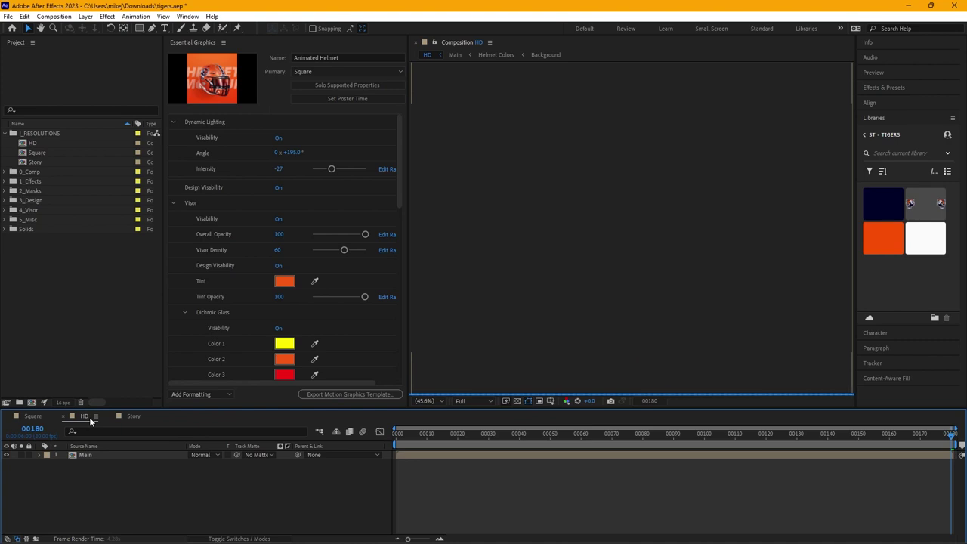
pyautogui.click(131, 418)
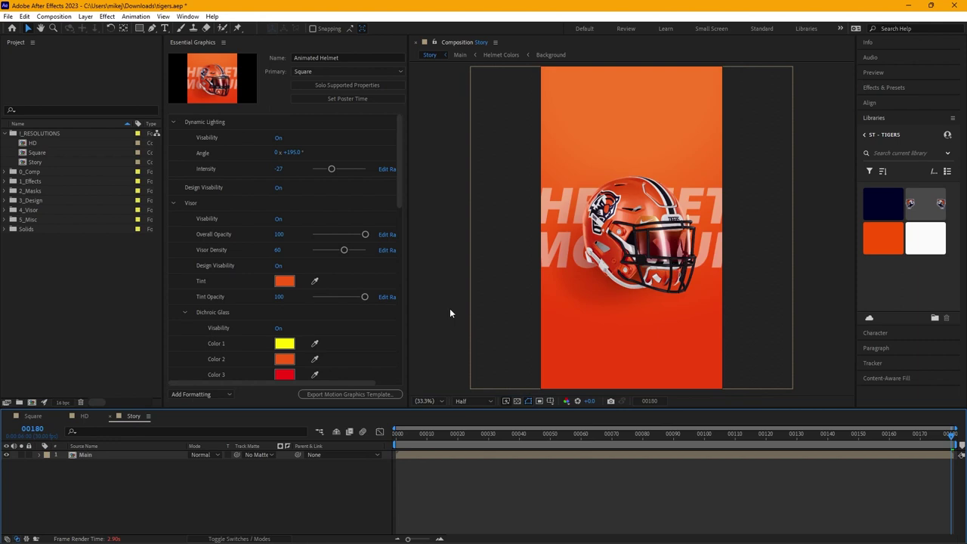
pyautogui.click(87, 418)
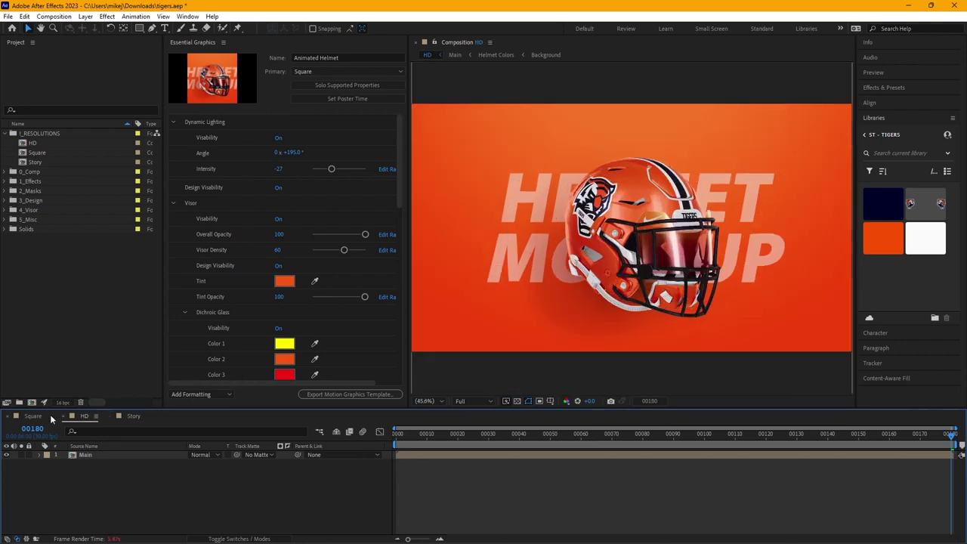
pyautogui.click(32, 417)
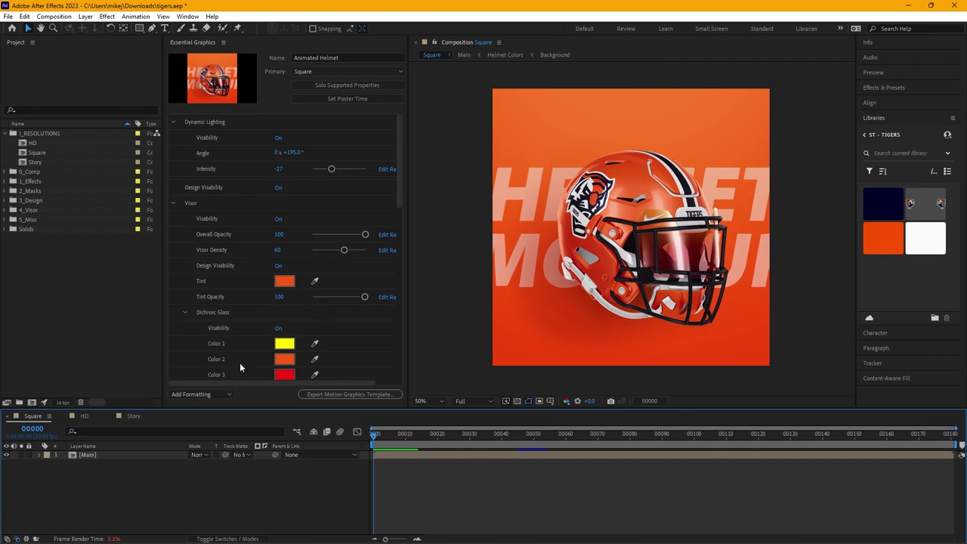
pyautogui.click(85, 416)
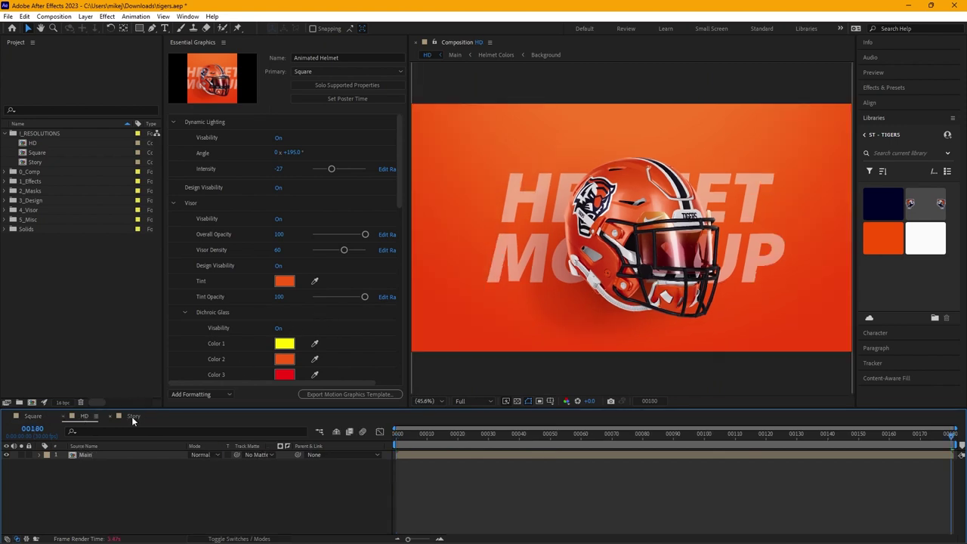
pyautogui.click(132, 417)
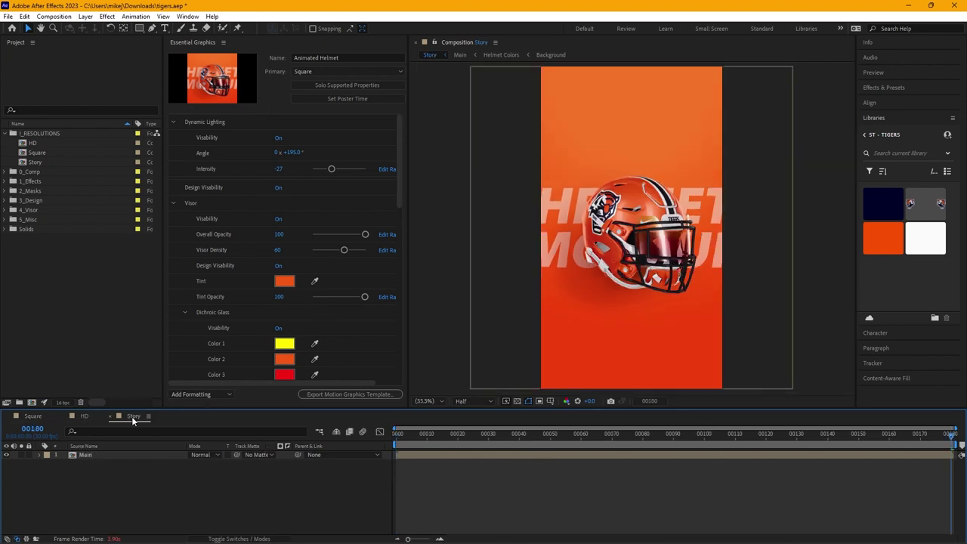
pyautogui.click(31, 417)
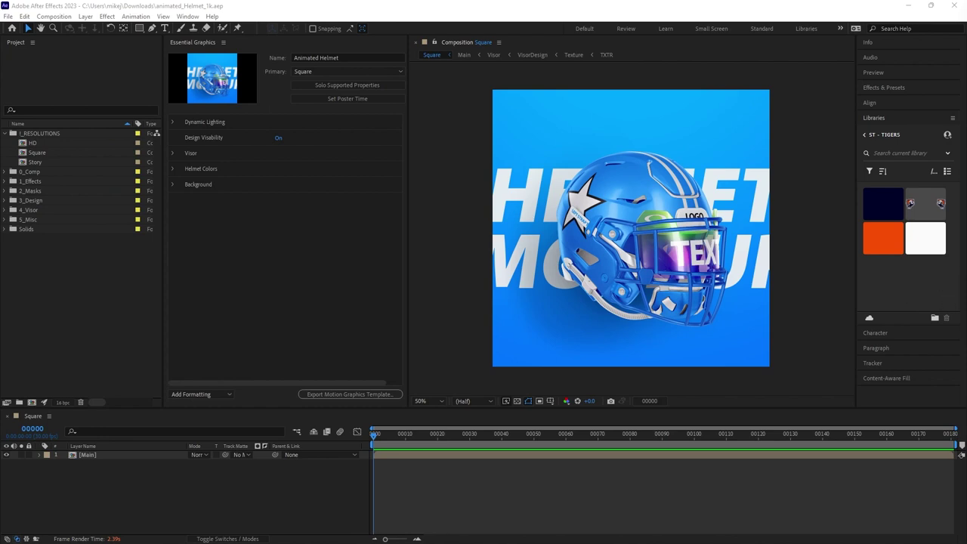
# Step: Switch to File Explorer and open the animated_Helmet_1k folder inside the animated_Helmet_1k archive in Downloads to examine its project files
pyautogui.moveTo(318, 542)
pyautogui.moveTo(355, 536)
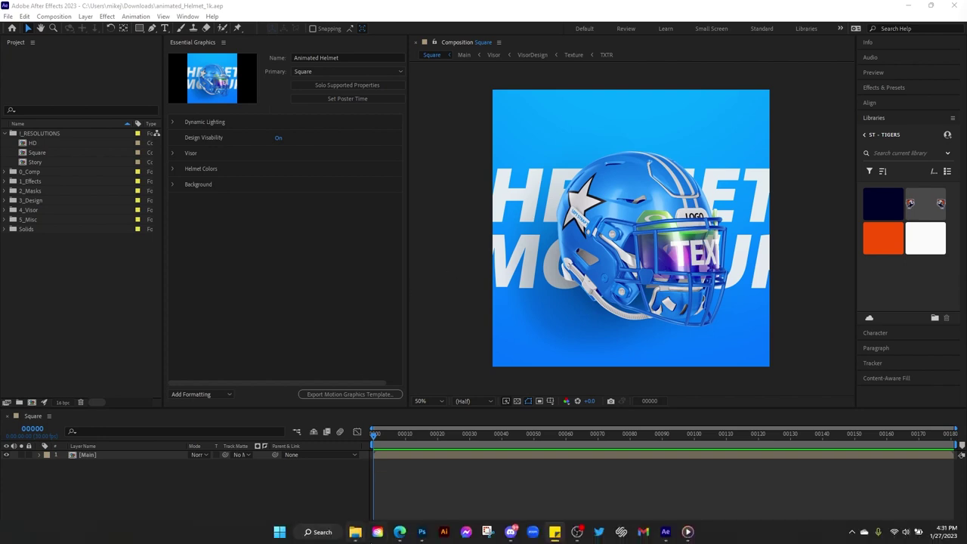
pyautogui.click(355, 539)
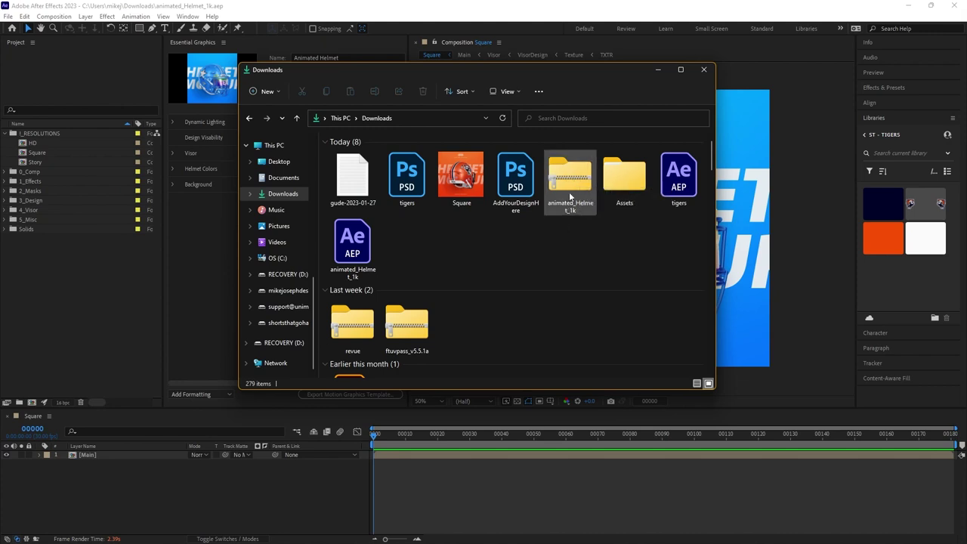
pyautogui.doubleClick(573, 185)
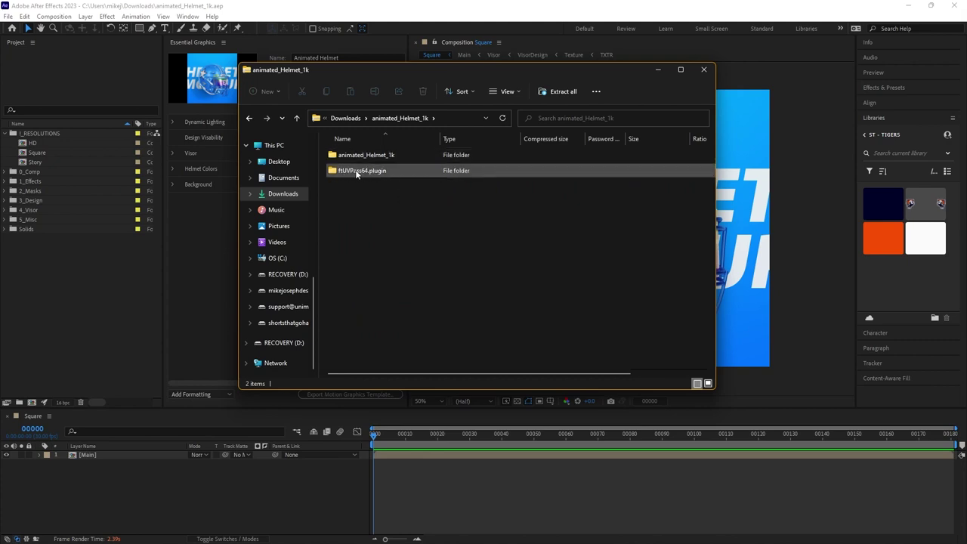
pyautogui.moveTo(443, 80); pyautogui.dragTo(556, 110)
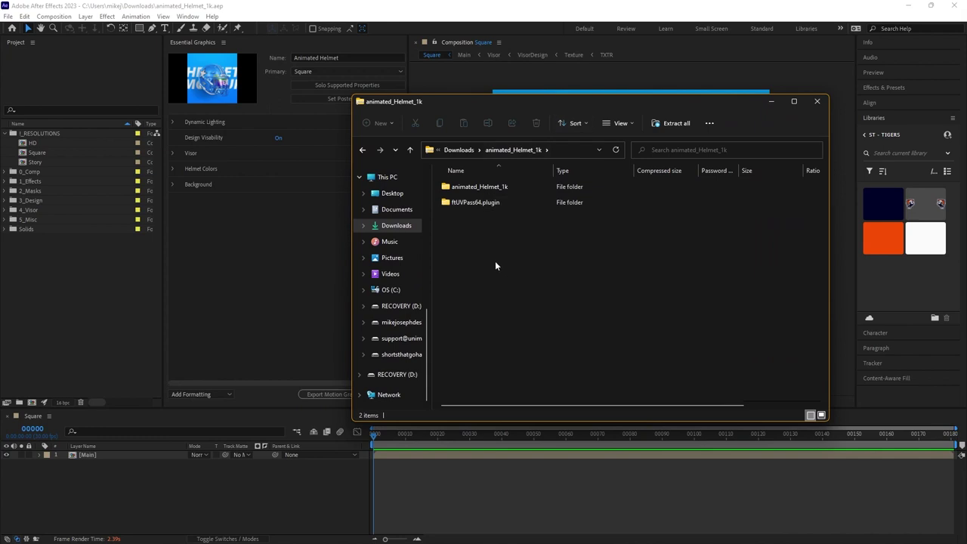
pyautogui.doubleClick(481, 186)
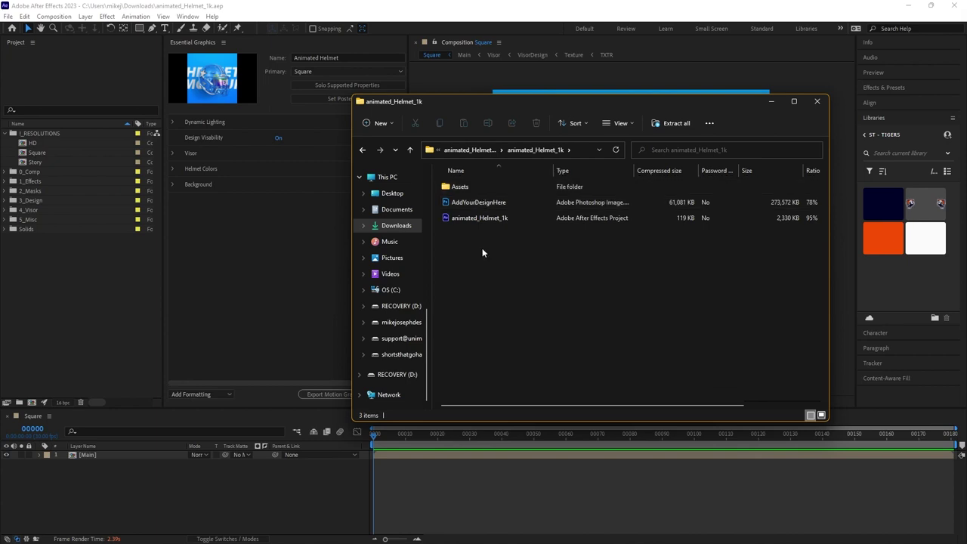
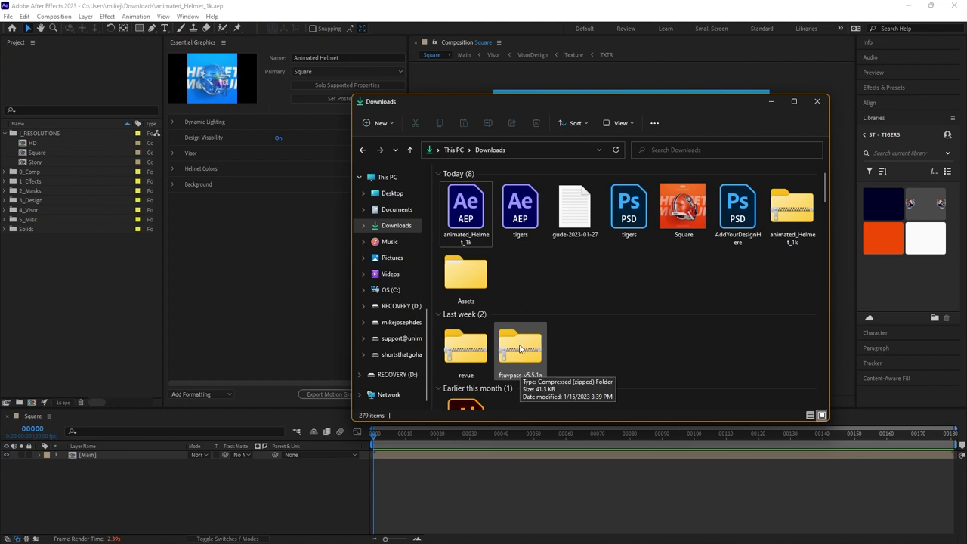
# Step: Open the Win folder of the ftUVPass_v5.5.1a plugin inside the ftuvpass_v5.5.1a archive
pyautogui.doubleClick(520, 347)
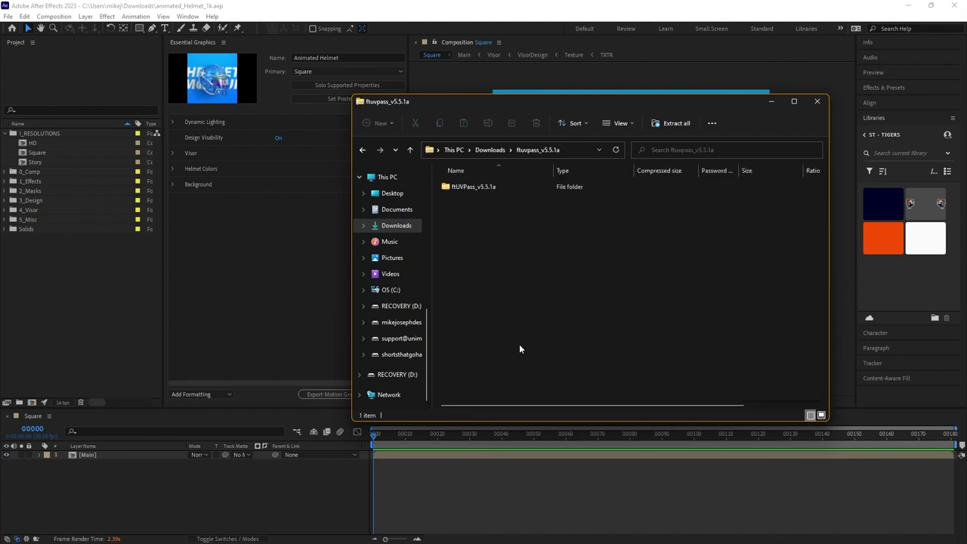
pyautogui.doubleClick(472, 186)
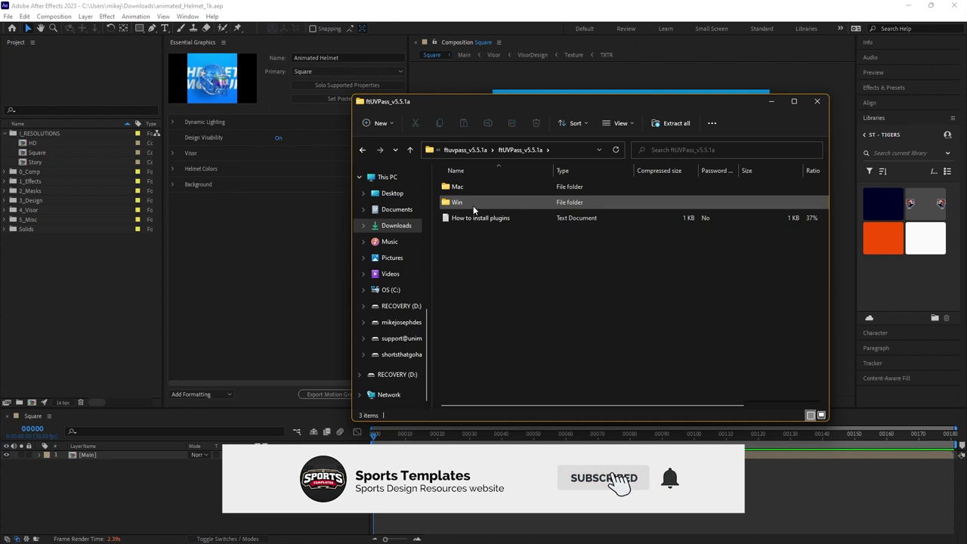
pyautogui.doubleClick(473, 204)
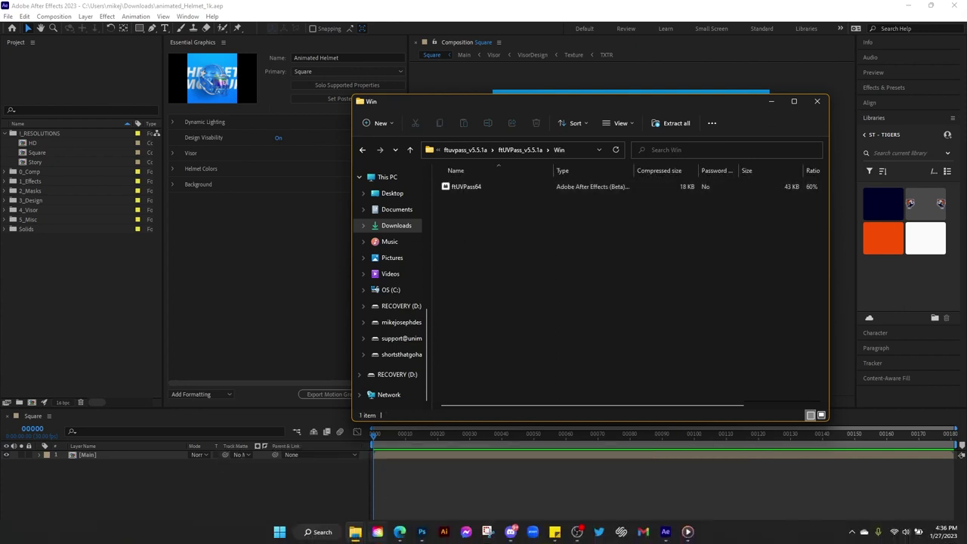
# Step: Open a second File Explorer window at the Plug-ins folder under Program Files, Adobe, Adobe After Effects 2023, Support Files on drive C
pyautogui.moveTo(357, 535)
pyautogui.click(408, 480)
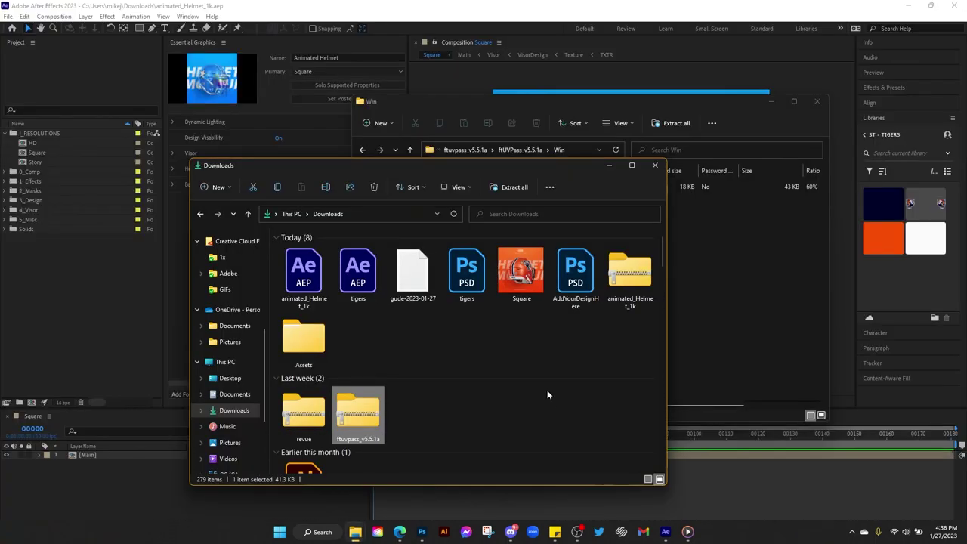
pyautogui.moveTo(414, 169); pyautogui.dragTo(337, 155)
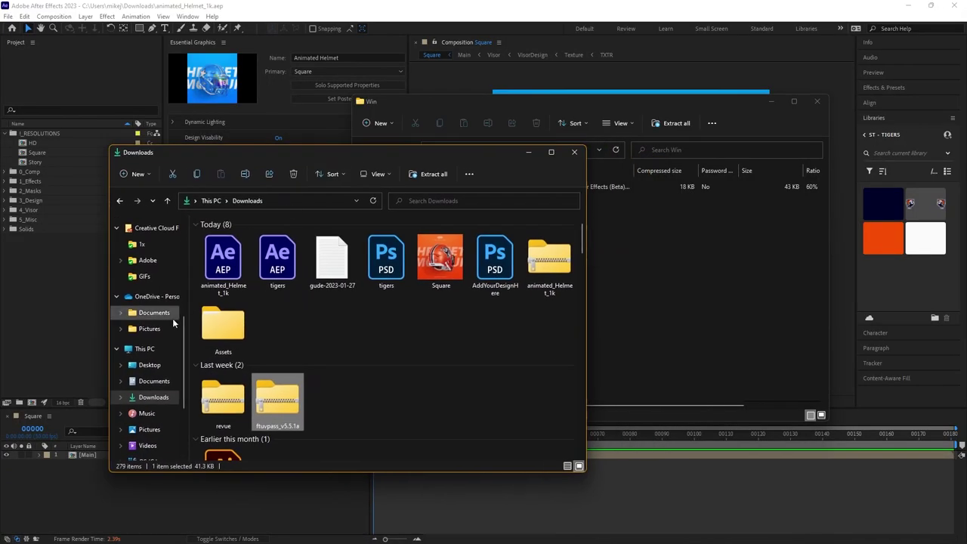
pyautogui.scroll(-2, 151, 378)
pyautogui.click(148, 394)
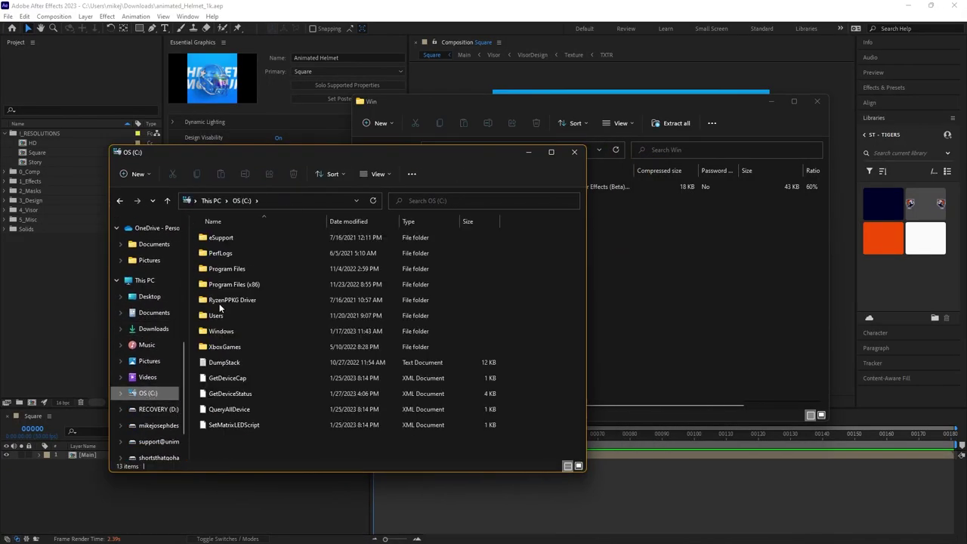
pyautogui.doubleClick(233, 268)
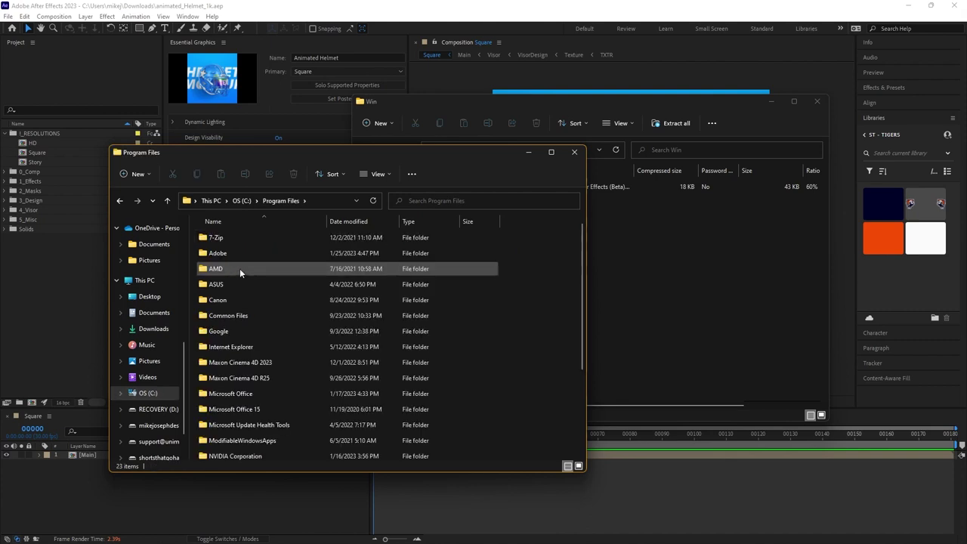
pyautogui.doubleClick(223, 254)
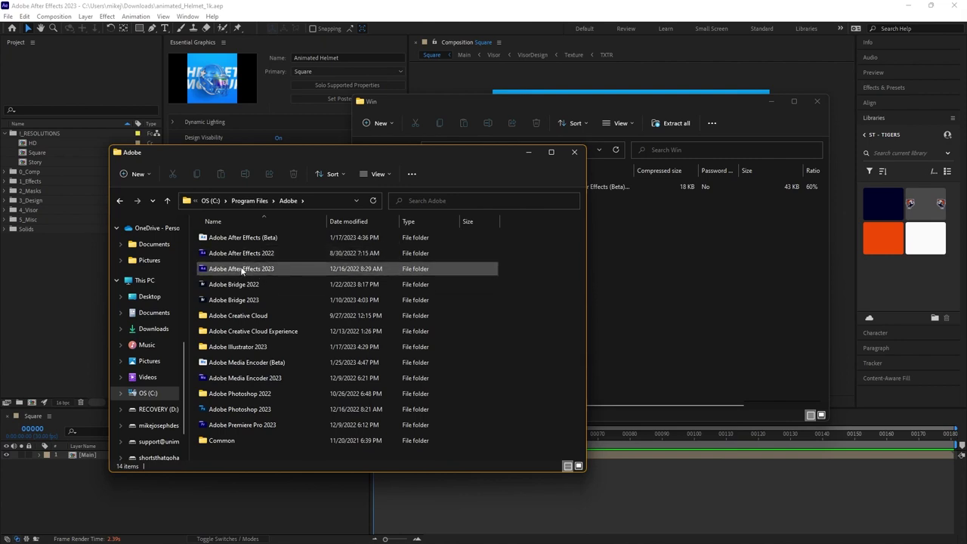
pyautogui.doubleClick(242, 270)
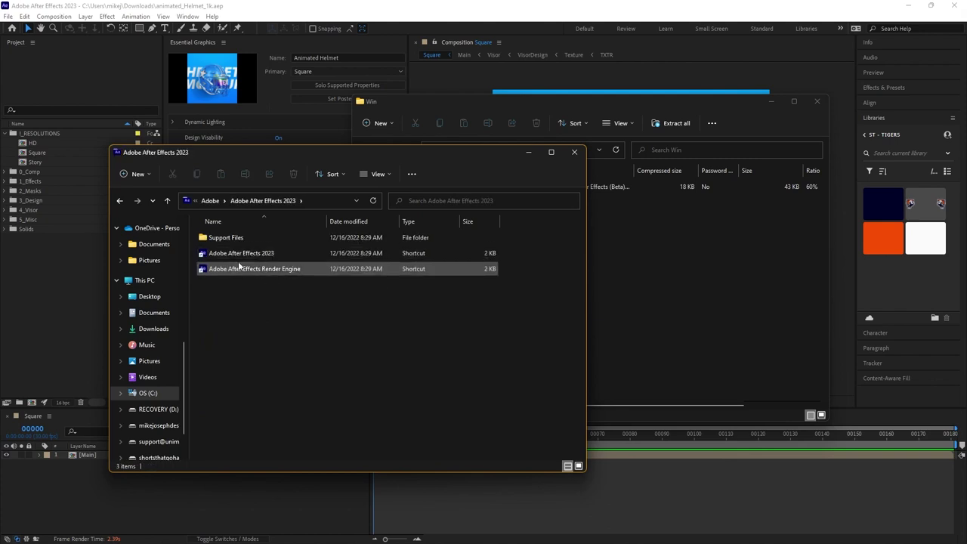
pyautogui.doubleClick(222, 238)
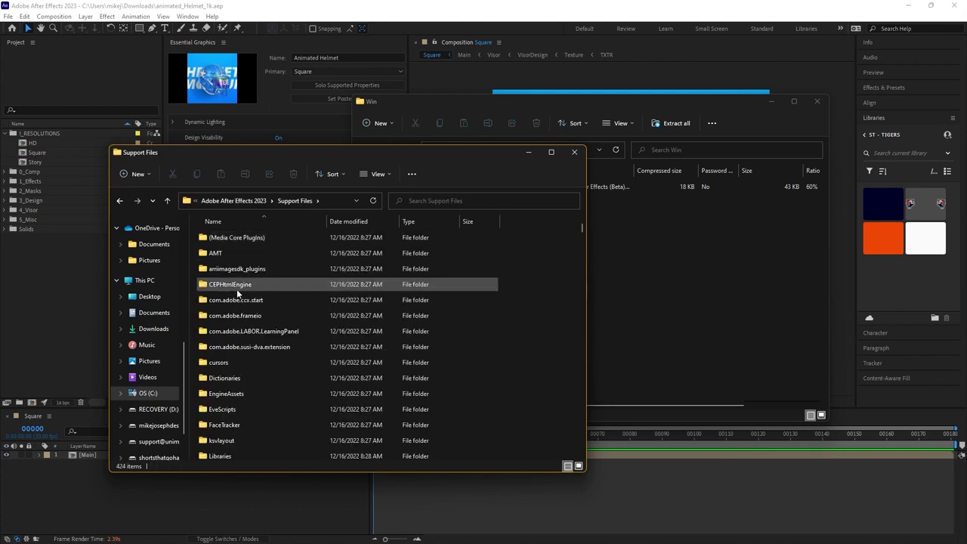
pyautogui.scroll(-7, 257, 287)
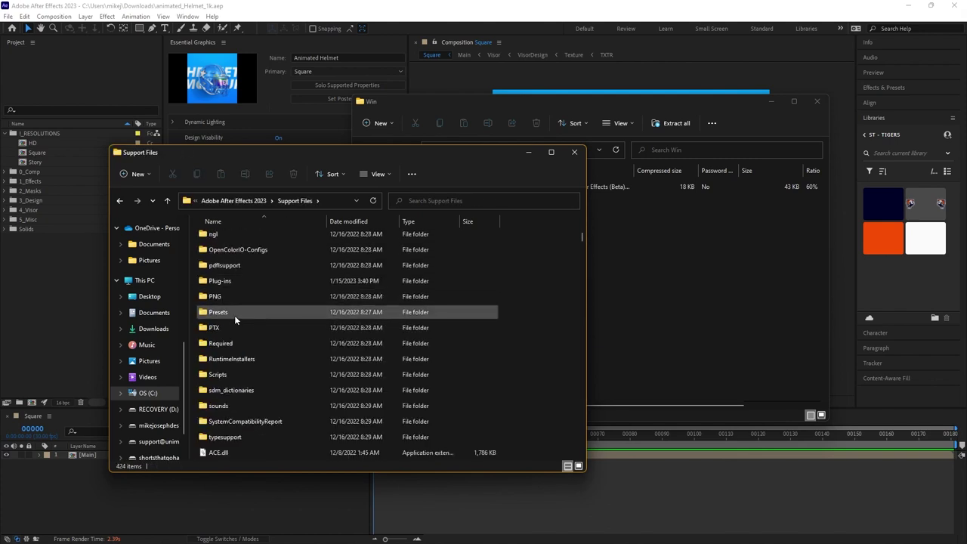
pyautogui.doubleClick(224, 283)
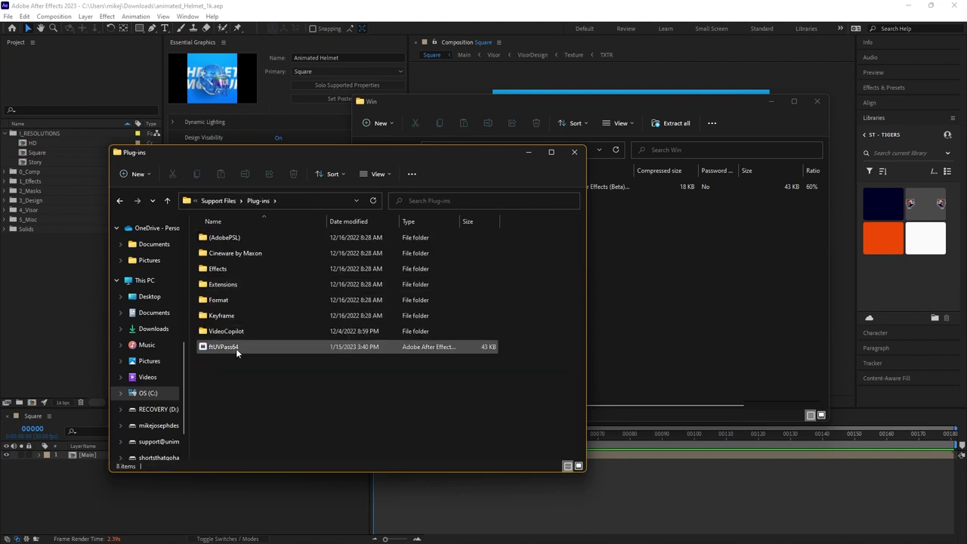
# Step: Select the ftUVPass64 plugin file in the Win folder and close both File Explorer windows
pyautogui.click(641, 103)
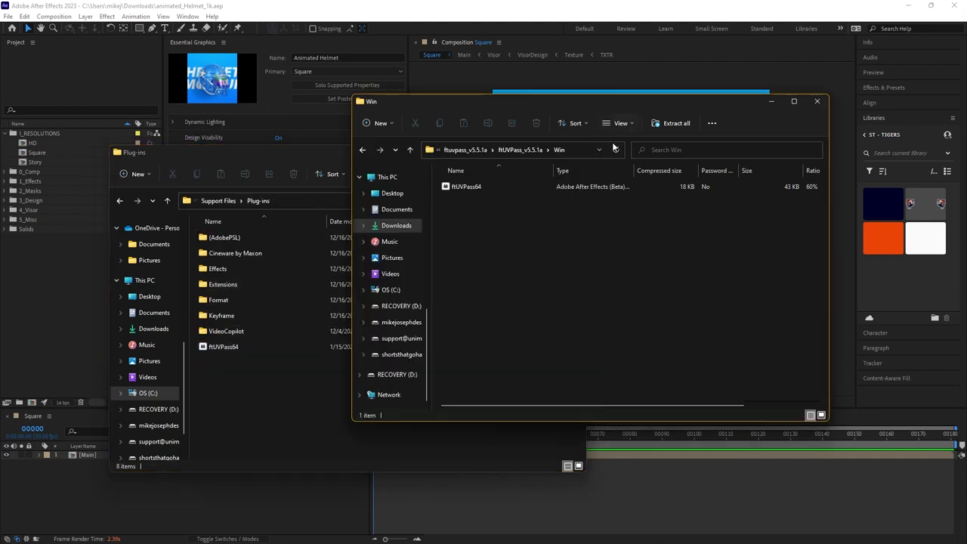
pyautogui.moveTo(465, 186); pyautogui.dragTo(567, 259)
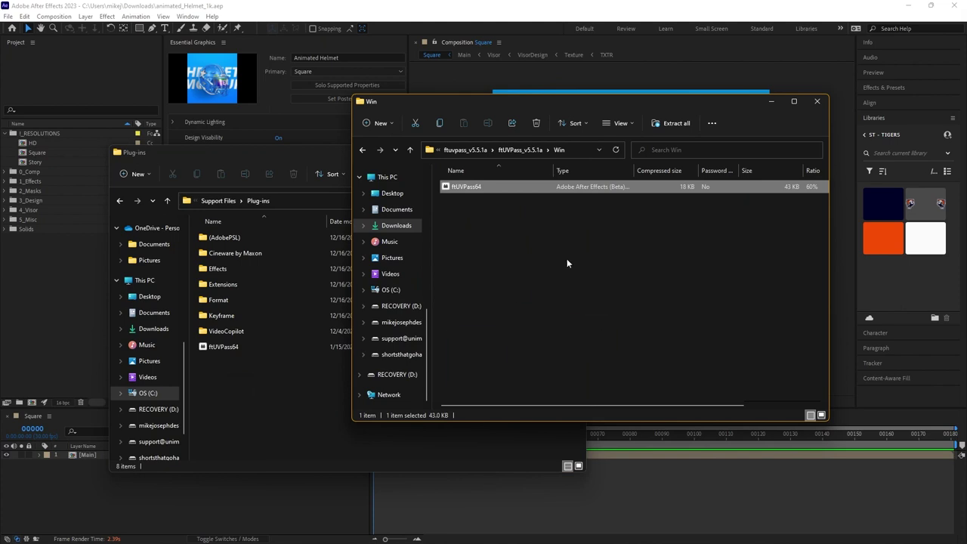
pyautogui.click(811, 106)
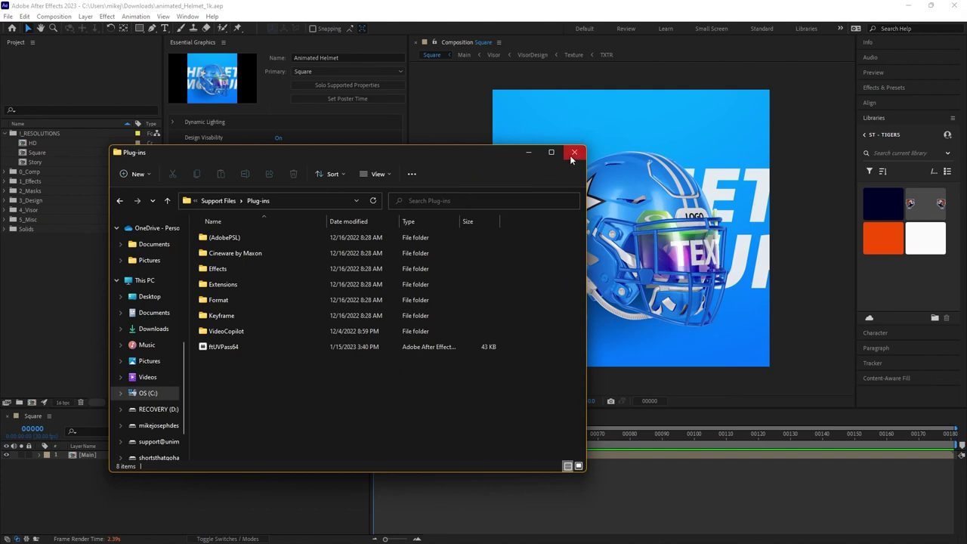
pyautogui.click(573, 154)
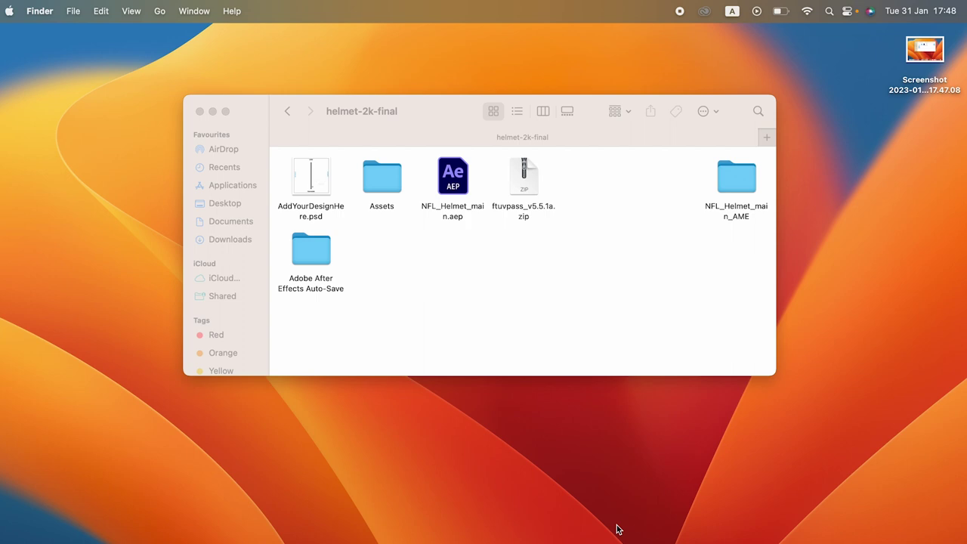
# Step: In Finder, extract ftuvpass_v5.5.1a.zip in the helmet-2k-final folder and open the Mac folder of the extracted plugin
pyautogui.click(535, 243)
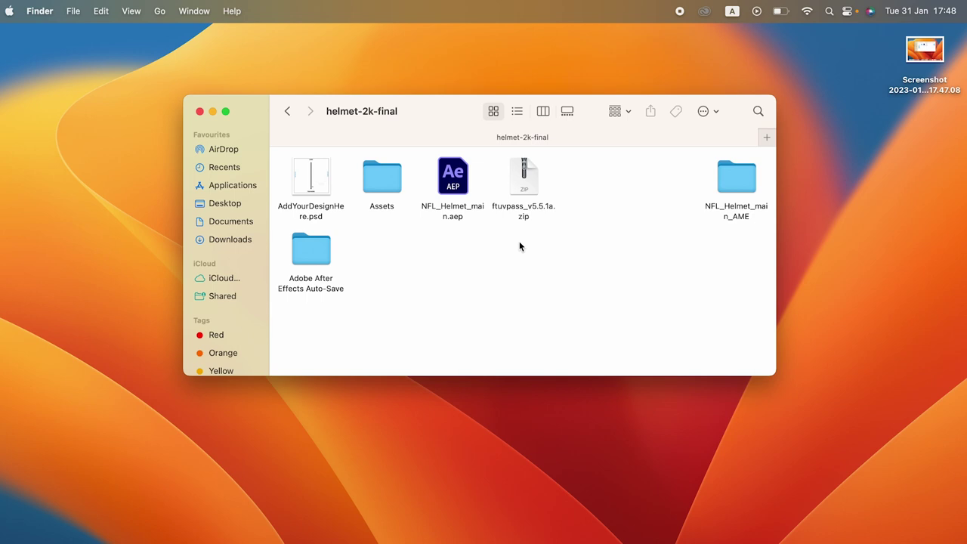
pyautogui.doubleClick(520, 177)
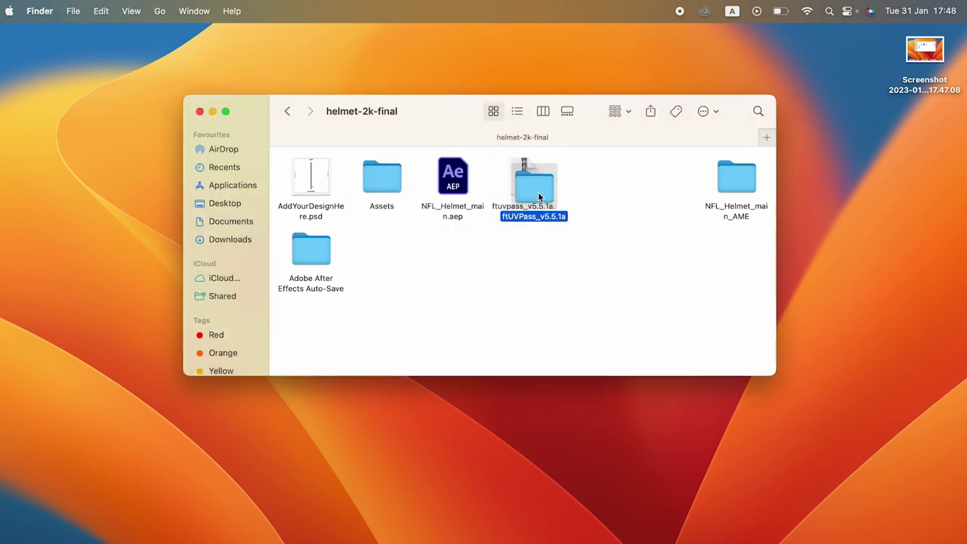
pyautogui.doubleClick(538, 193)
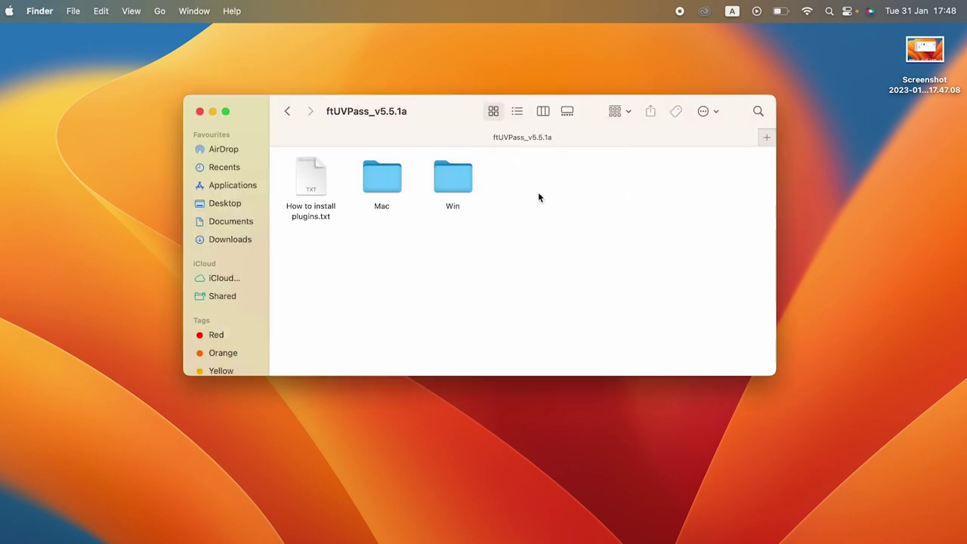
pyautogui.click(389, 189)
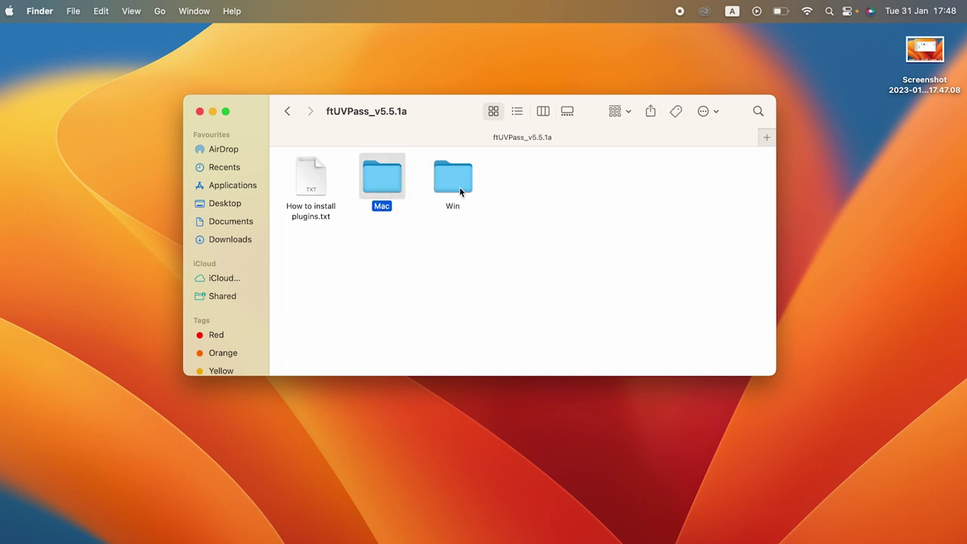
pyautogui.click(459, 190)
pyautogui.doubleClick(396, 189)
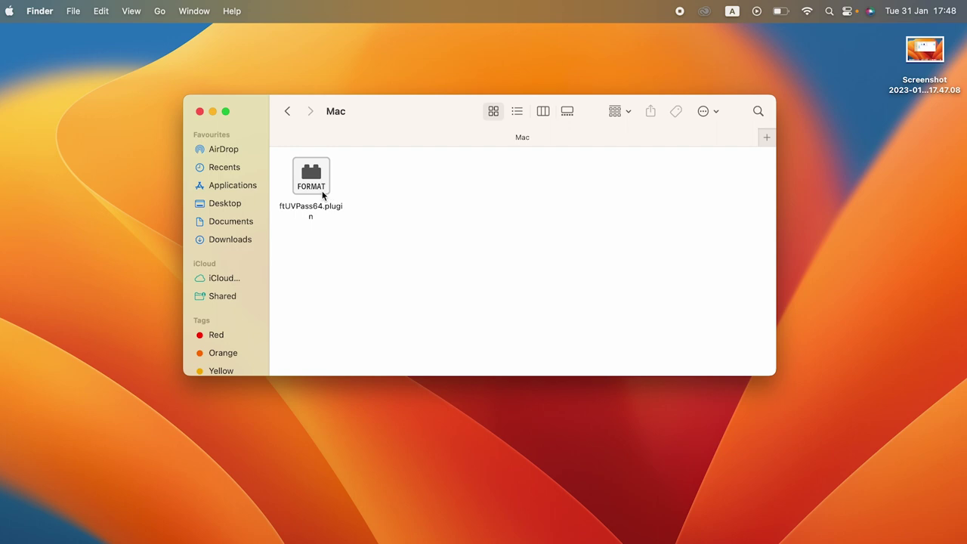
# Step: Copy ftUVPass64.plugin from the Mac folder and open the Plug-ins folder of Adobe After Effects 2023 in Applications
pyautogui.rightClick(323, 195)
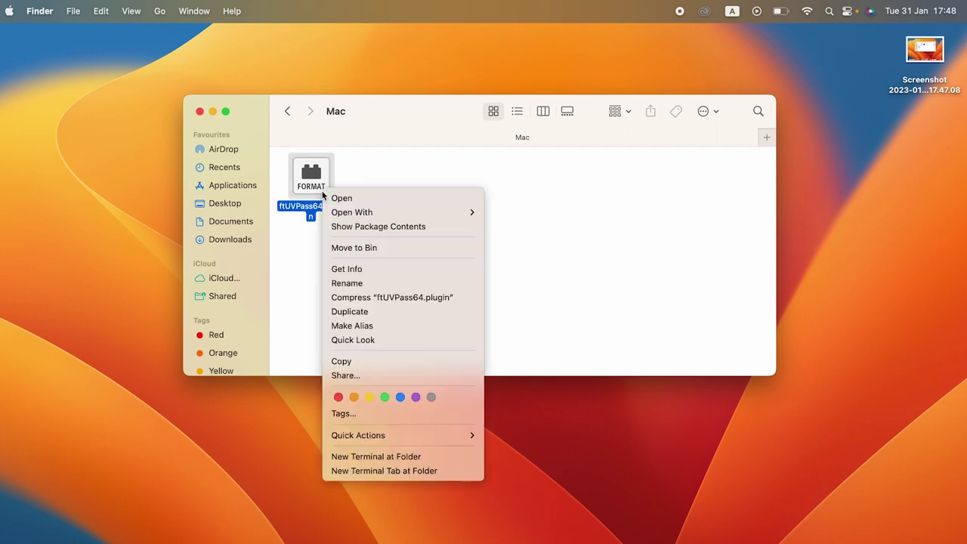
pyautogui.click(376, 363)
pyautogui.click(298, 246)
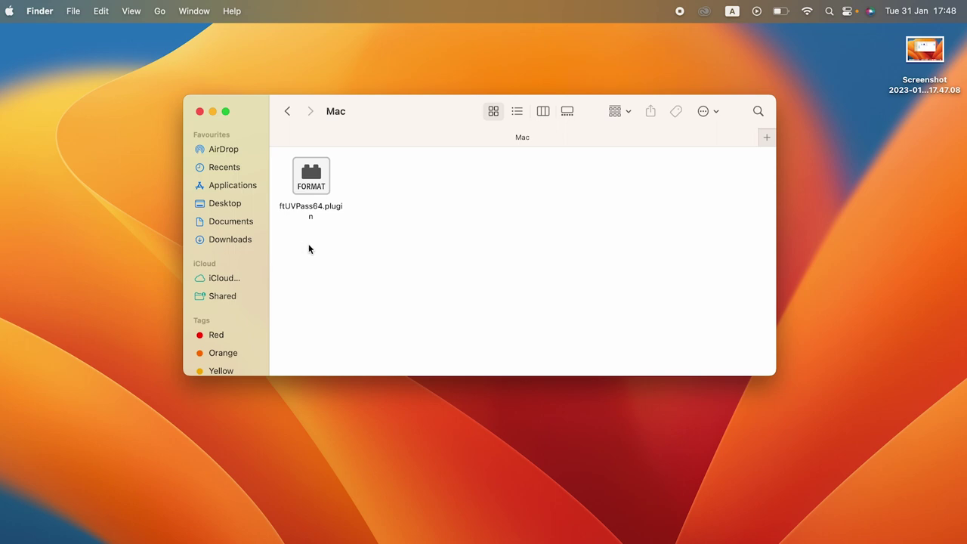
pyautogui.click(227, 188)
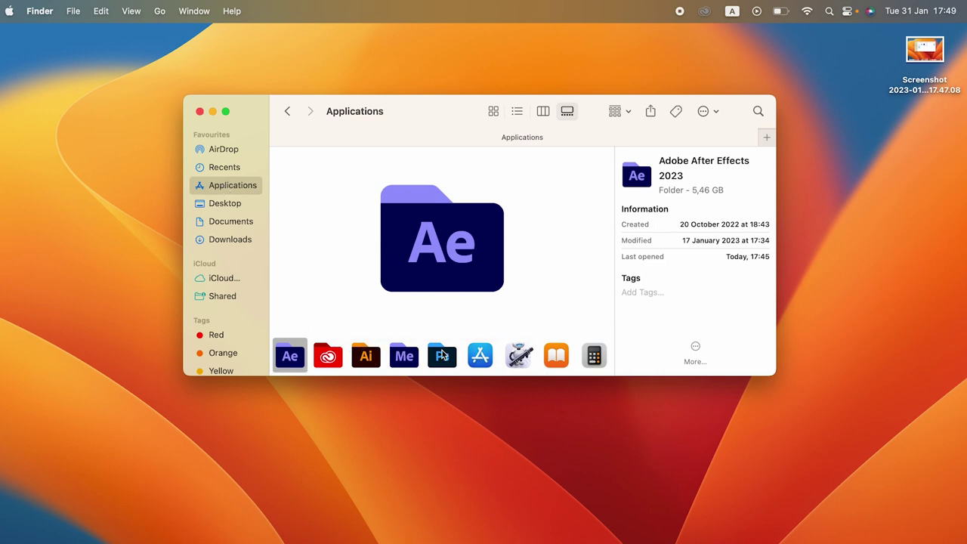
pyautogui.doubleClick(298, 356)
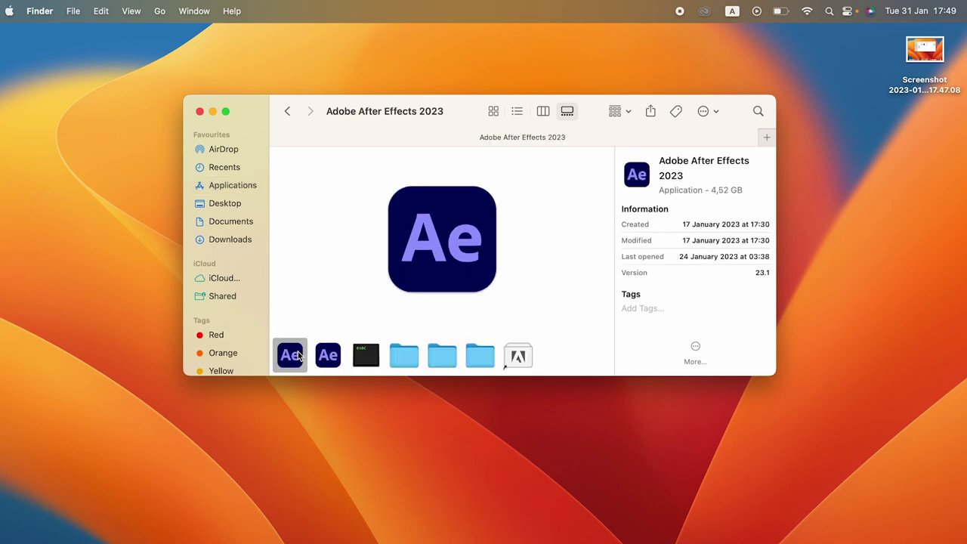
pyautogui.doubleClick(396, 359)
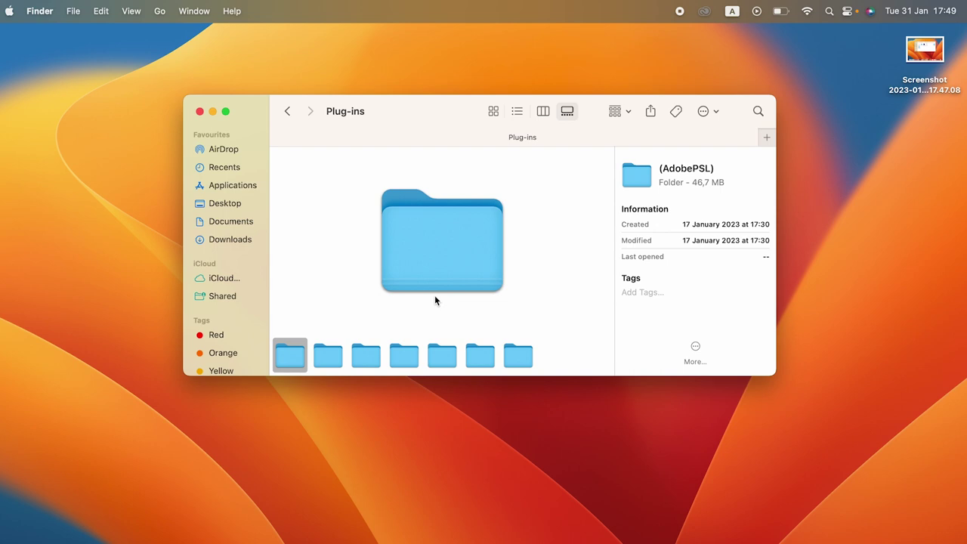
# Step: Paste ftUVPass64.plugin into the Plug-ins folder, authorise the copy with the account password, and select the pasted file
pyautogui.press('super+v')
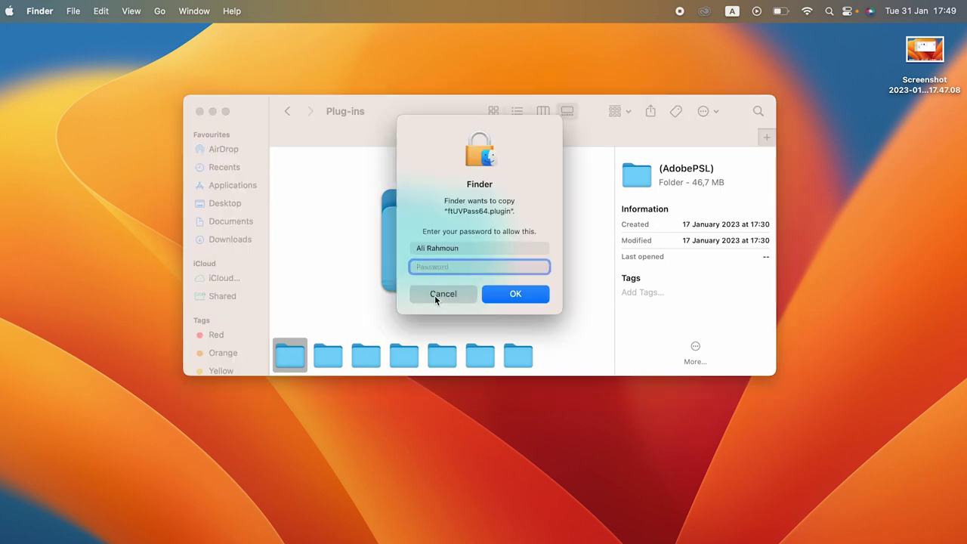
pyautogui.write('••••')
pyautogui.click(538, 294)
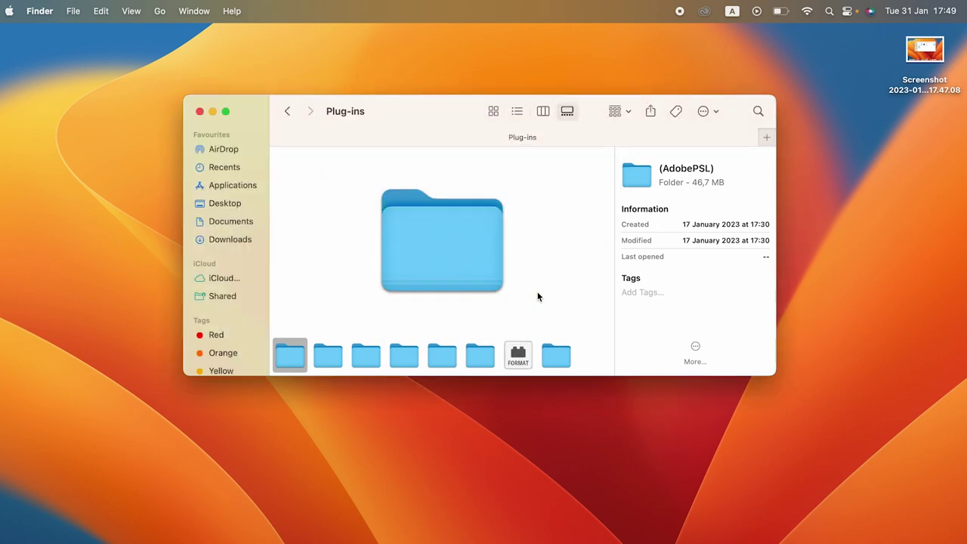
pyautogui.click(521, 355)
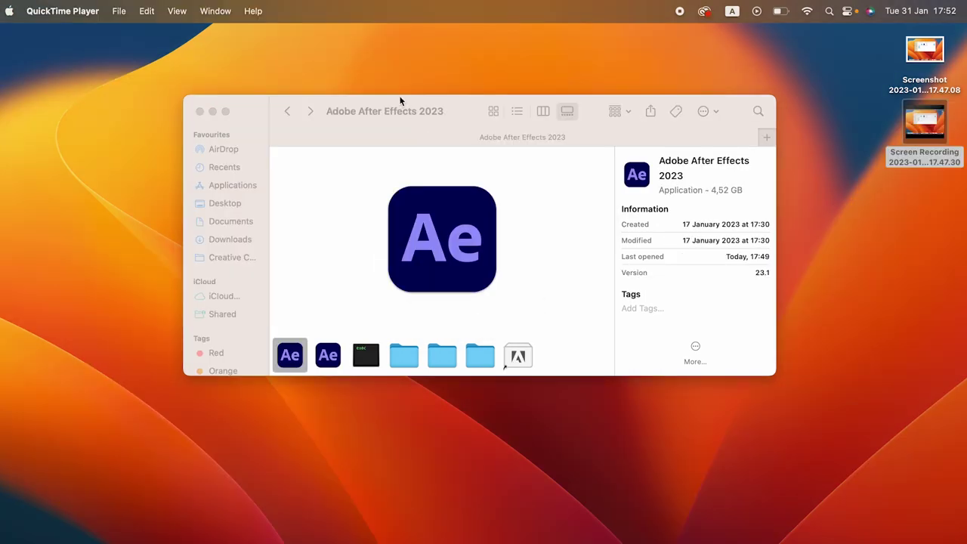
# Step: Review the Open using Rosetta setting in the file info of the Adobe After Effects 2023 application and close the info window
pyautogui.click(397, 102)
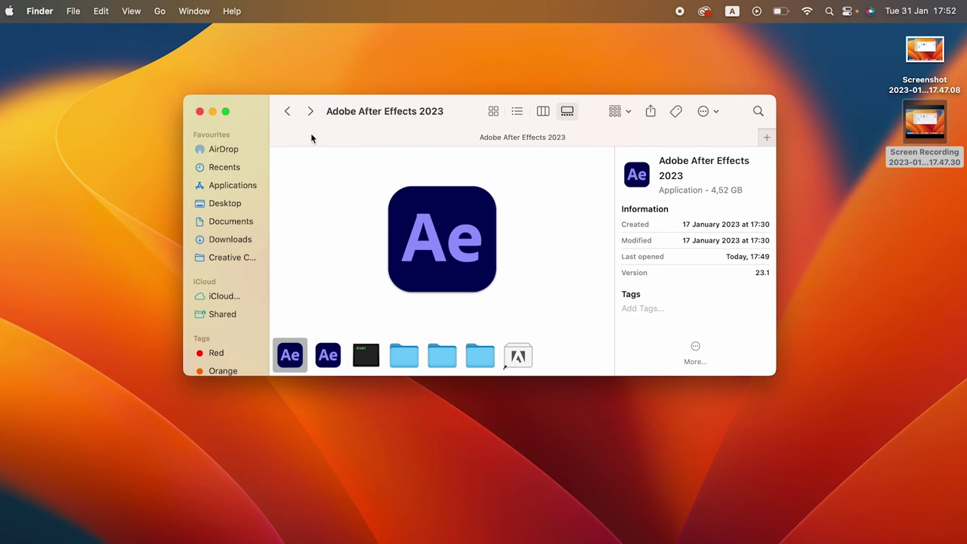
pyautogui.rightClick(288, 358)
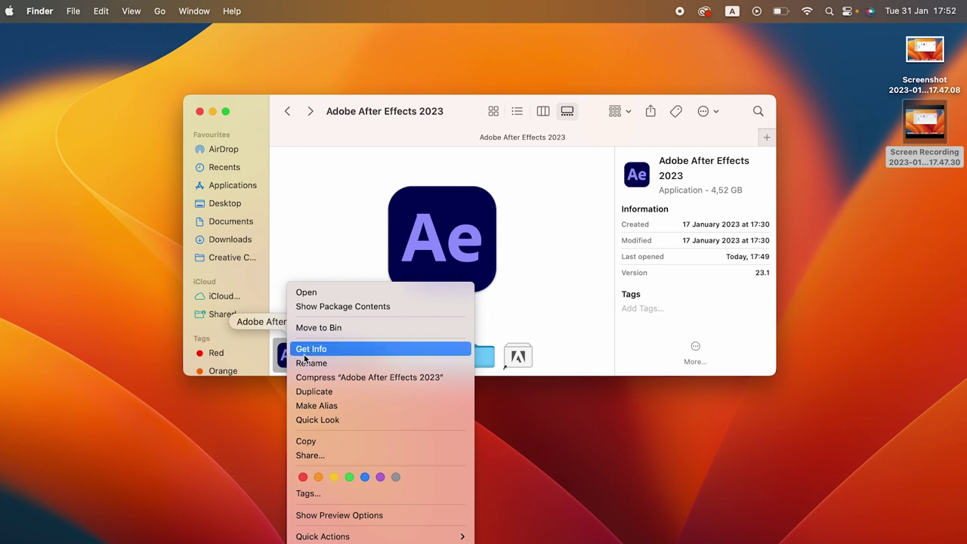
pyautogui.click(306, 352)
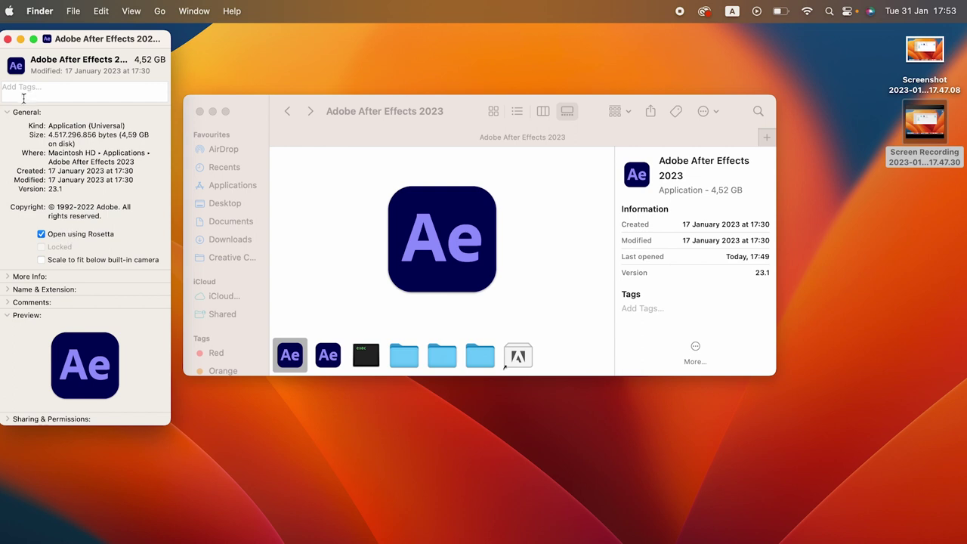
pyautogui.click(8, 38)
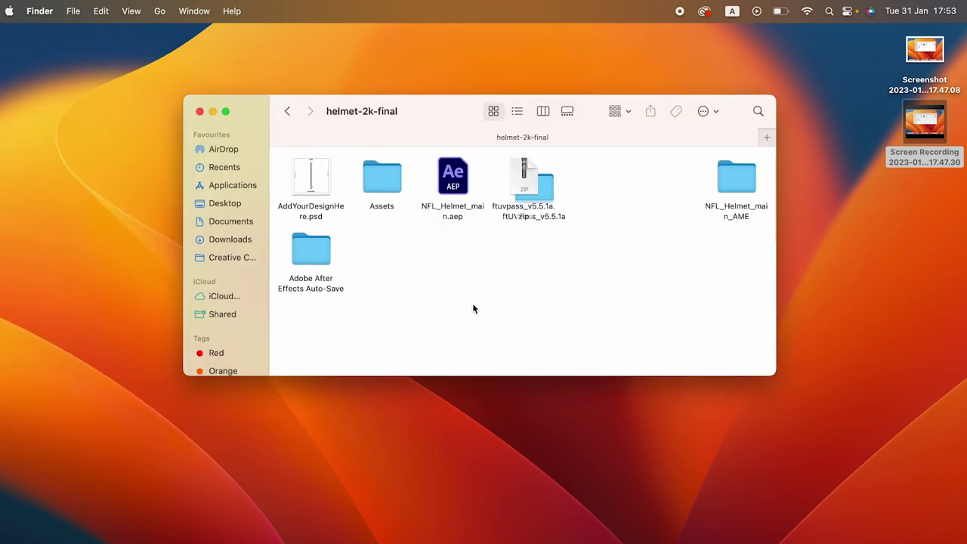
# Step: Open NFL_Helmet_main.aep from the helmet-2k-final folder, dismissing the Rosetta warning, and move the playhead to a later frame
pyautogui.doubleClick(451, 182)
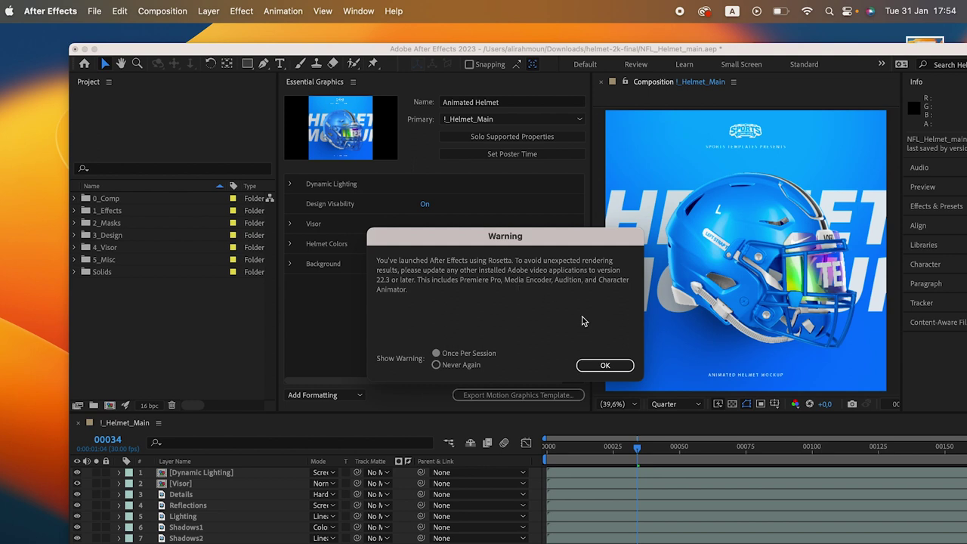
pyautogui.click(605, 365)
pyautogui.click(718, 449)
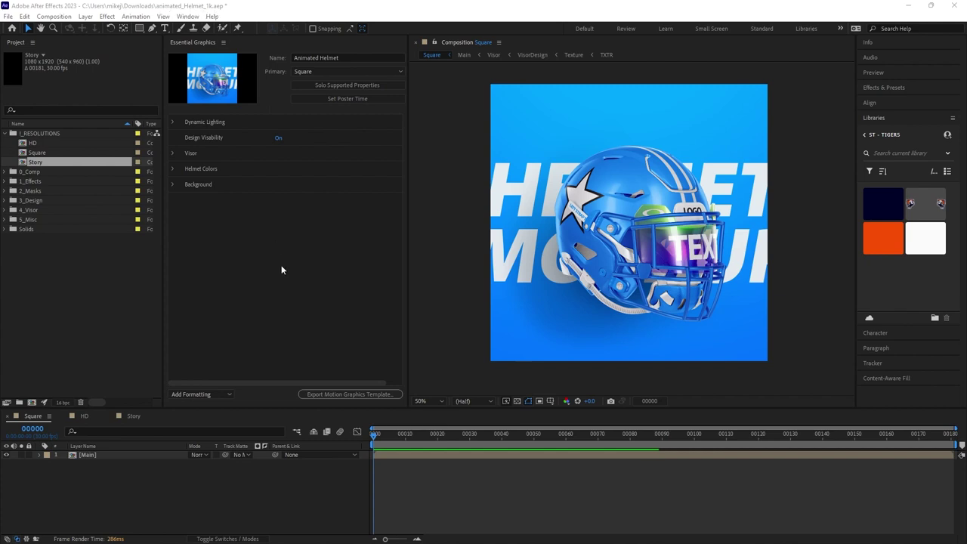
# Step: Switch to Photoshop with AddYourDesignHere.psd open and collapse the History panel
pyautogui.moveTo(498, 499)
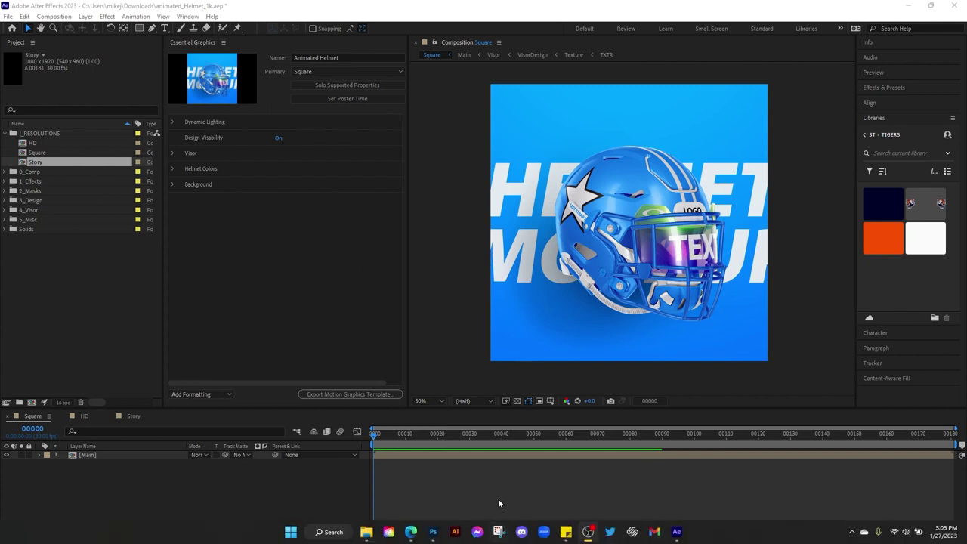
pyautogui.click(434, 533)
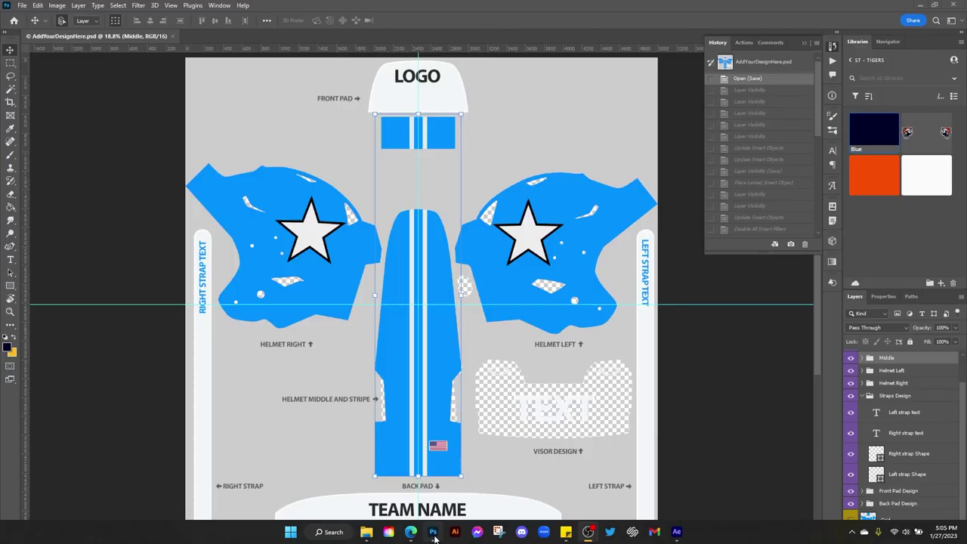
pyautogui.click(833, 46)
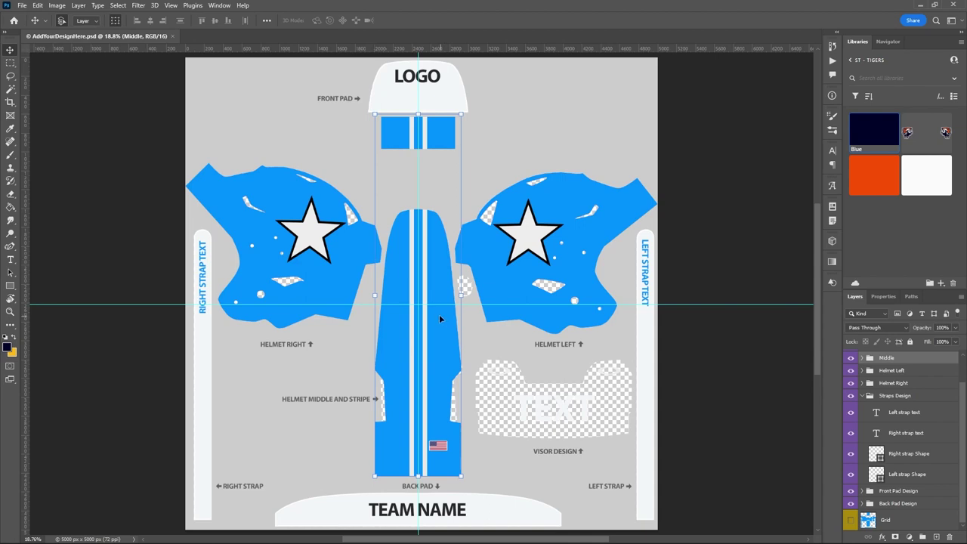
# Step: View the template files in the Downloads folder in File Explorer and minimise the window
pyautogui.click(367, 532)
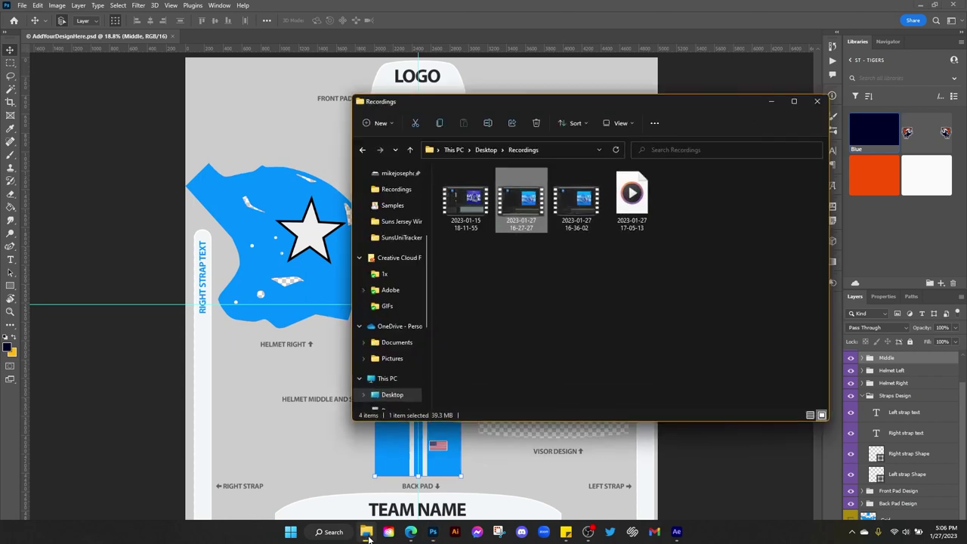
pyautogui.scroll(3, 389, 257)
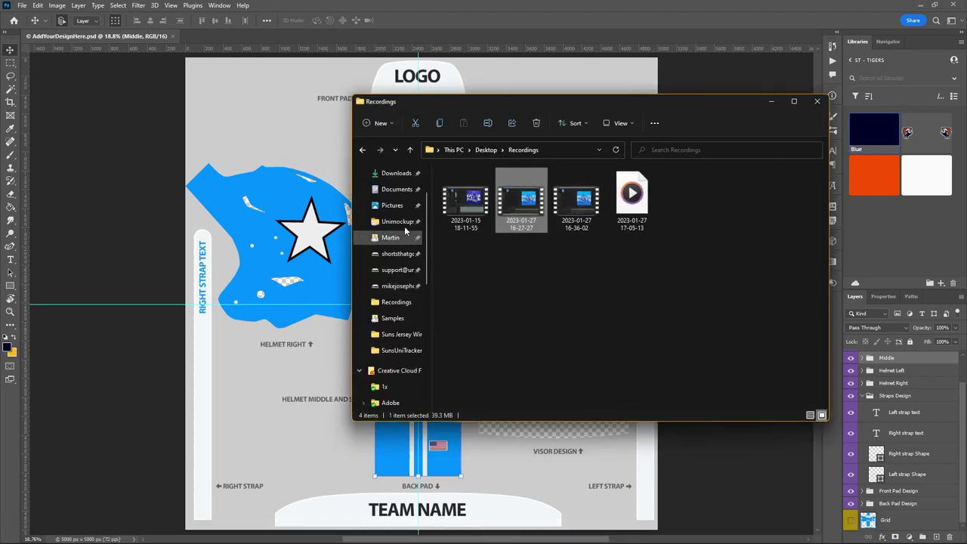
pyautogui.click(396, 174)
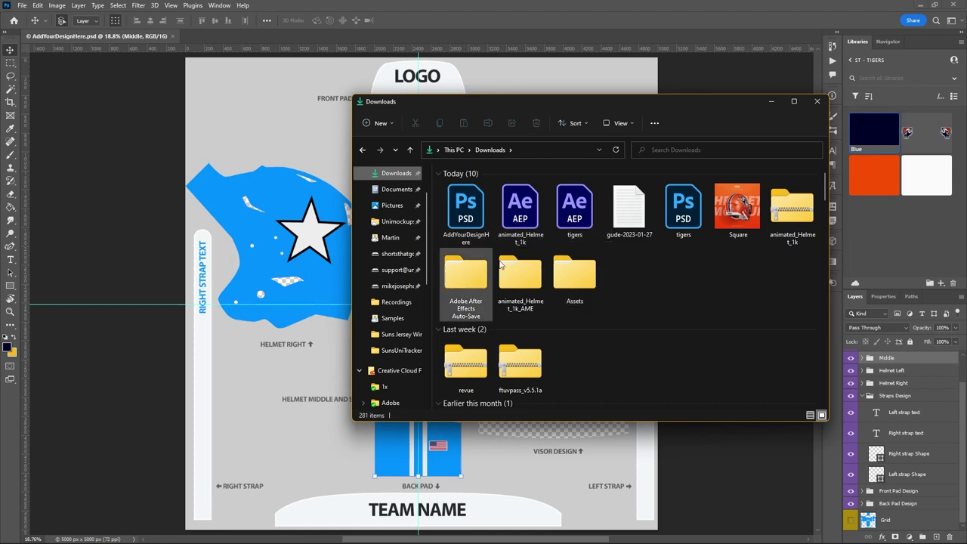
pyautogui.click(772, 102)
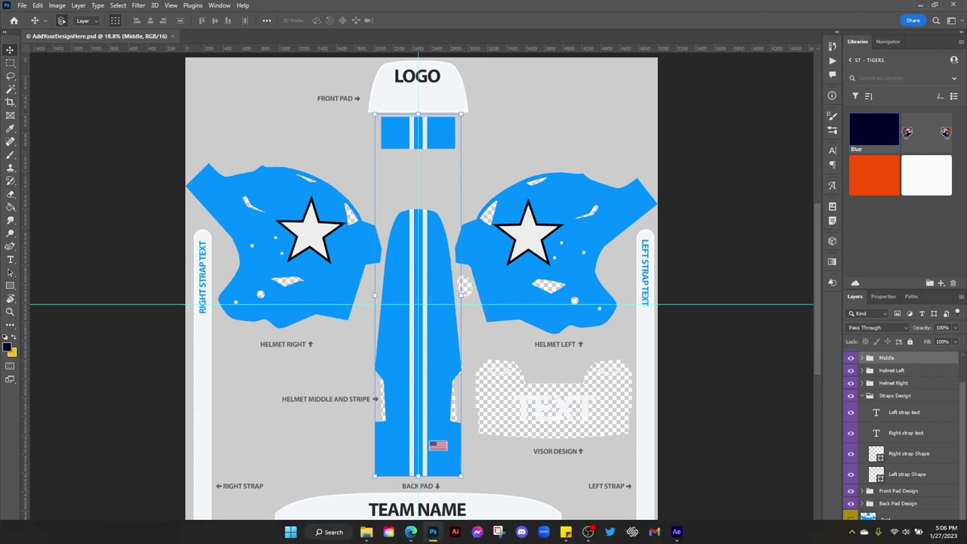
# Step: Switch to After Effects and open the HD composition from the !_RESOLUTIONS folder
pyautogui.click(676, 532)
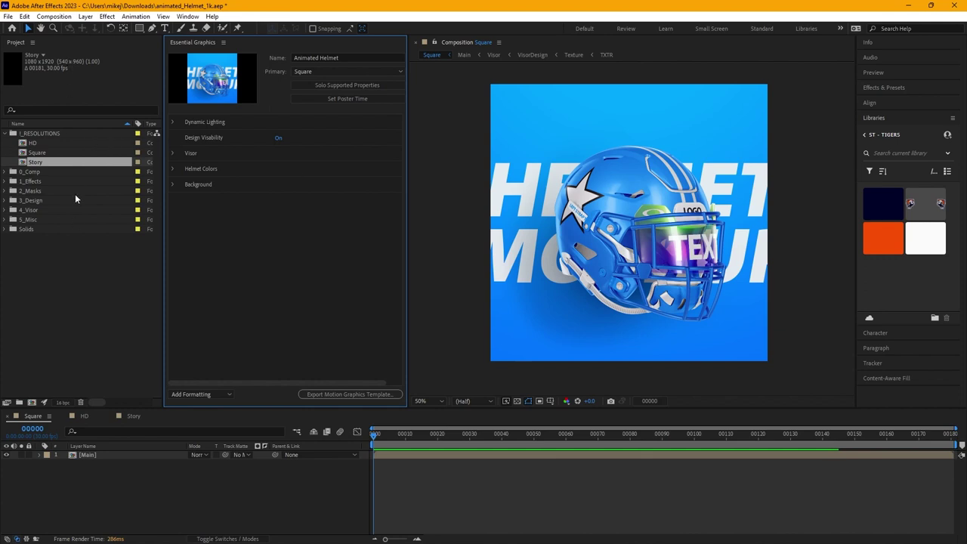
pyautogui.click(8, 138)
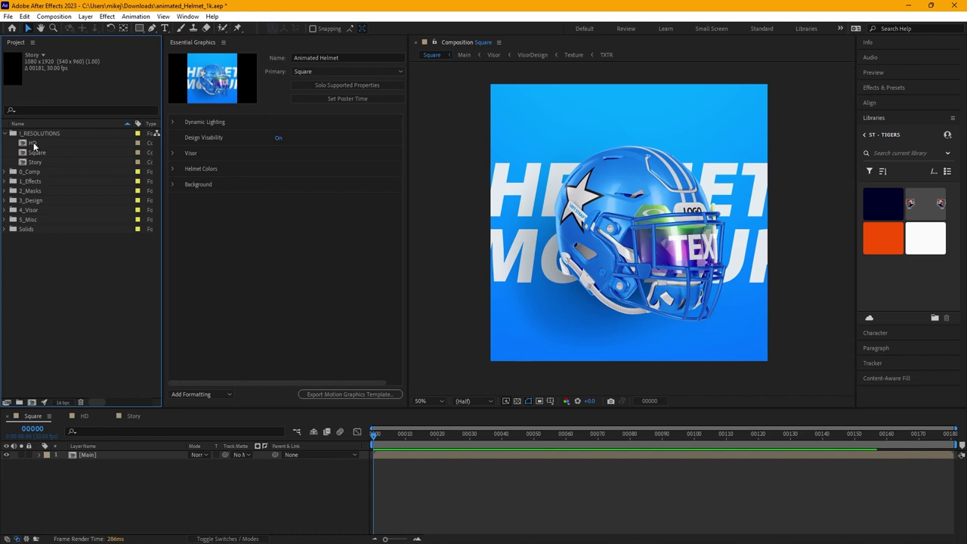
pyautogui.doubleClick(33, 144)
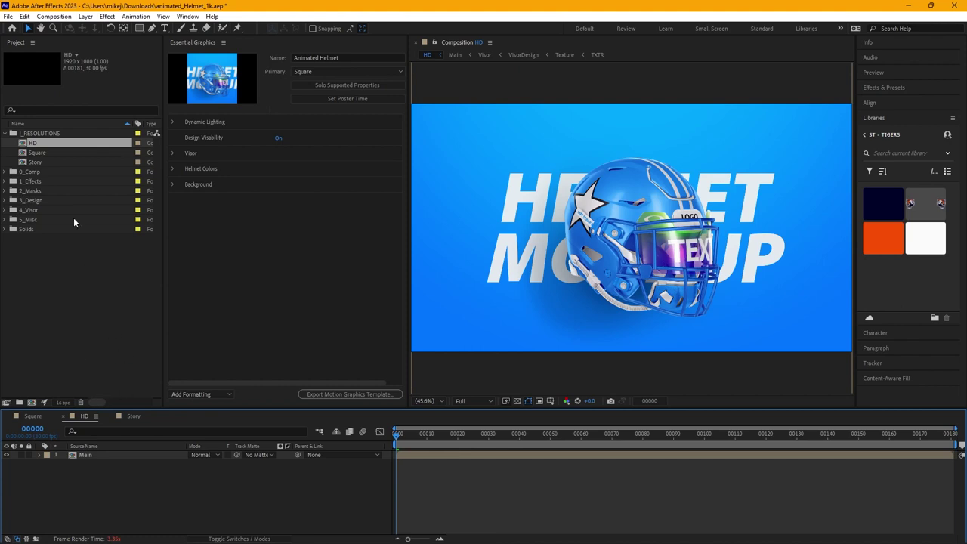
# Step: Preview the Story composition at frame 0 with the whole frame in view, and return to the Square composition
pyautogui.click(35, 163)
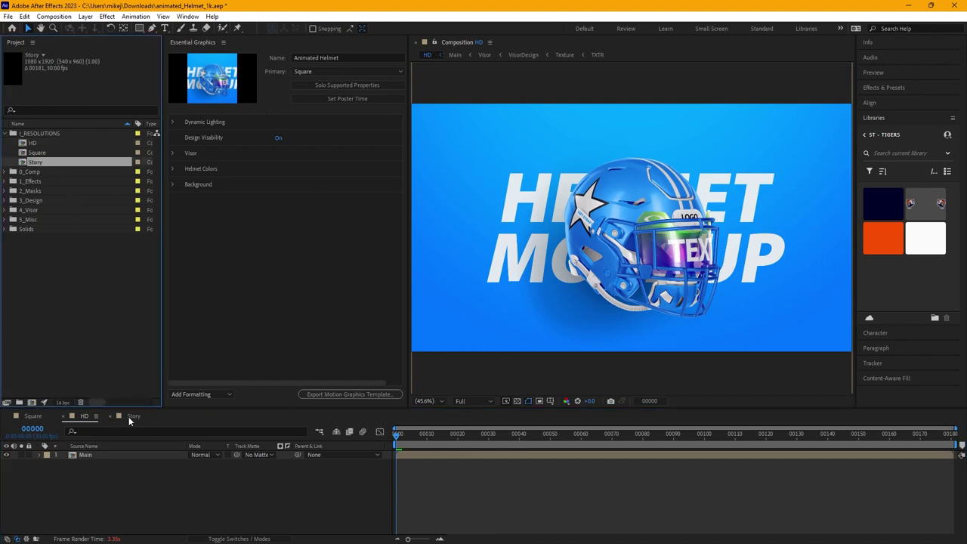
pyautogui.click(128, 416)
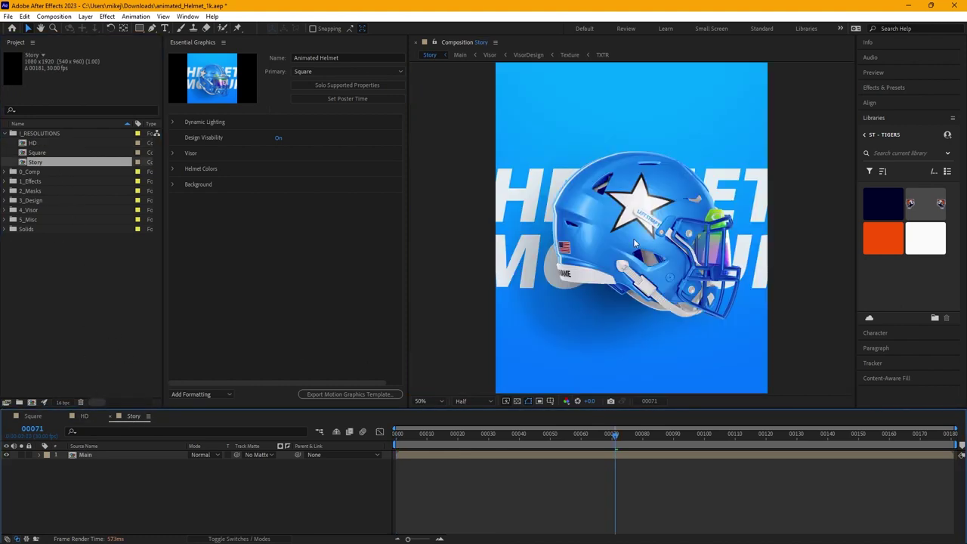
pyautogui.moveTo(615, 434); pyautogui.dragTo(381, 426)
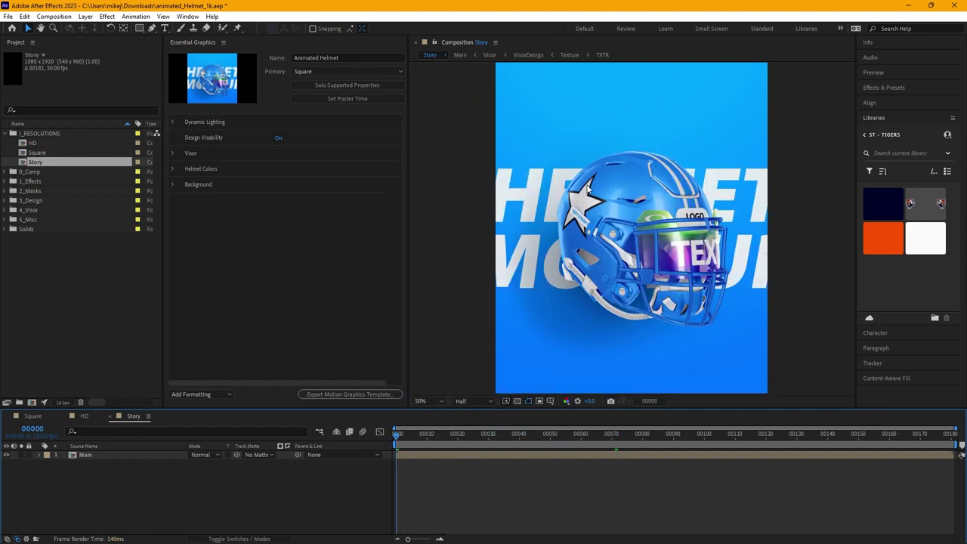
pyautogui.press(',')
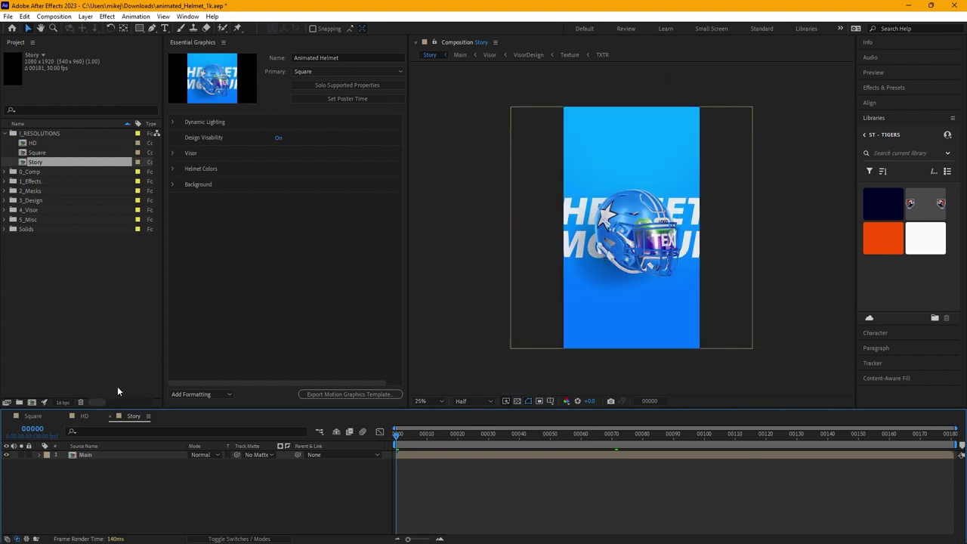
pyautogui.click(32, 416)
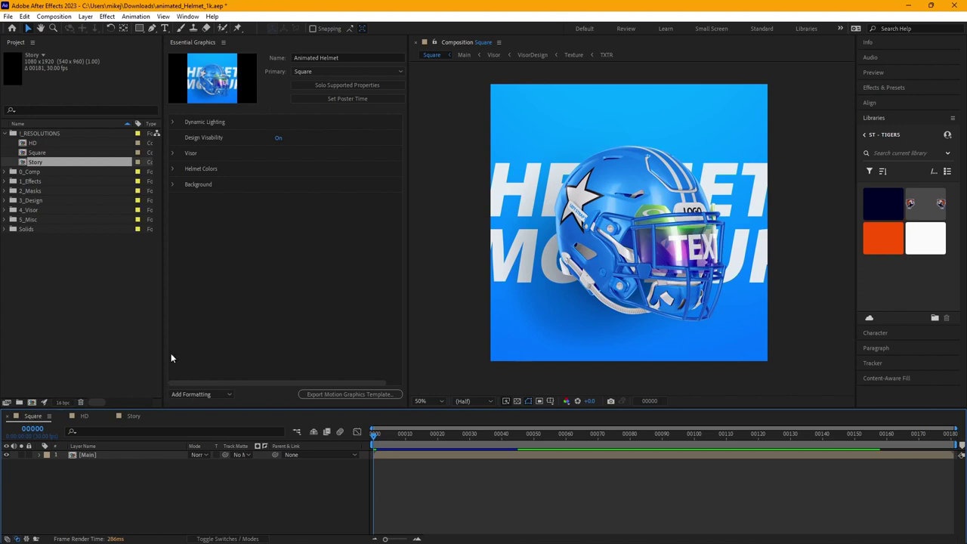
# Step: Review the template's Background controls in Essential Graphics and check where Essential Graphics is listed among the available panels
pyautogui.click(173, 186)
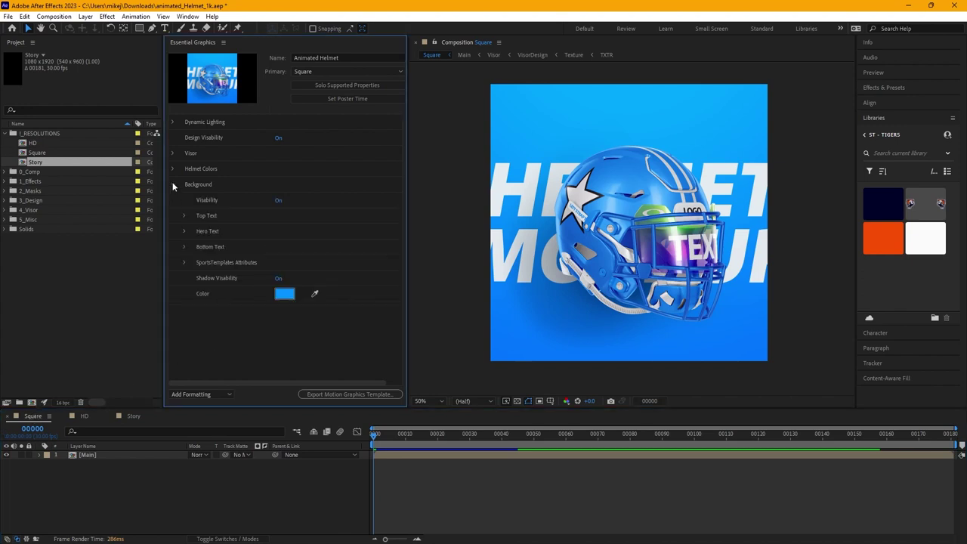
pyautogui.click(173, 186)
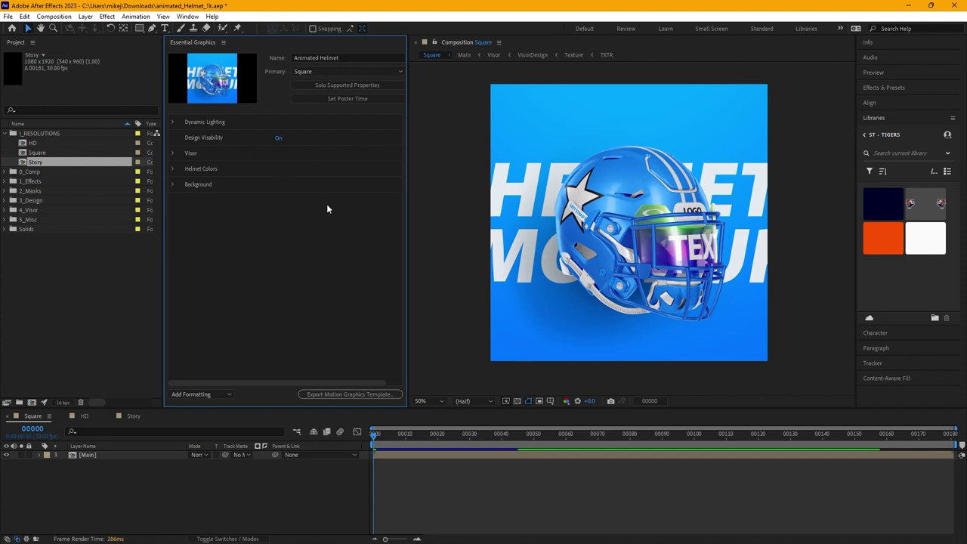
pyautogui.click(188, 17)
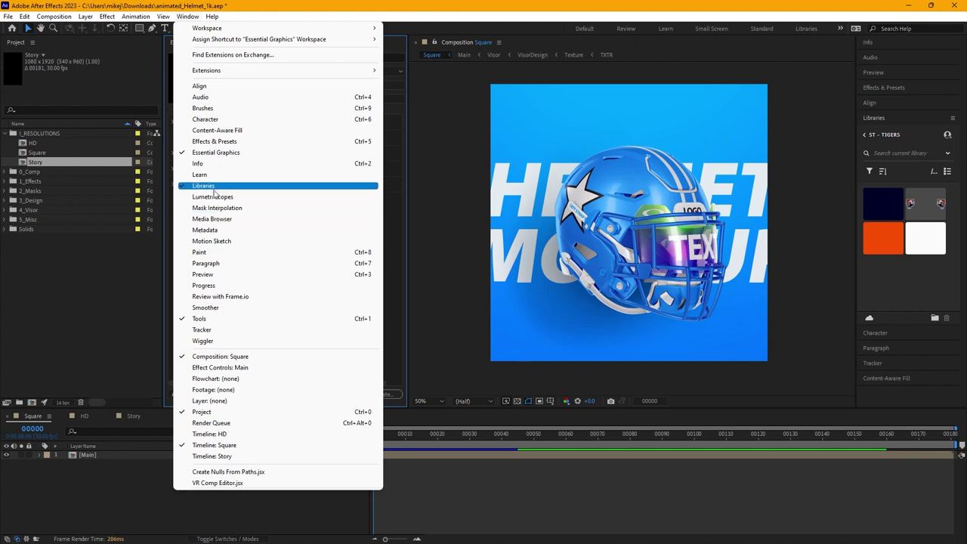
pyautogui.click(446, 6)
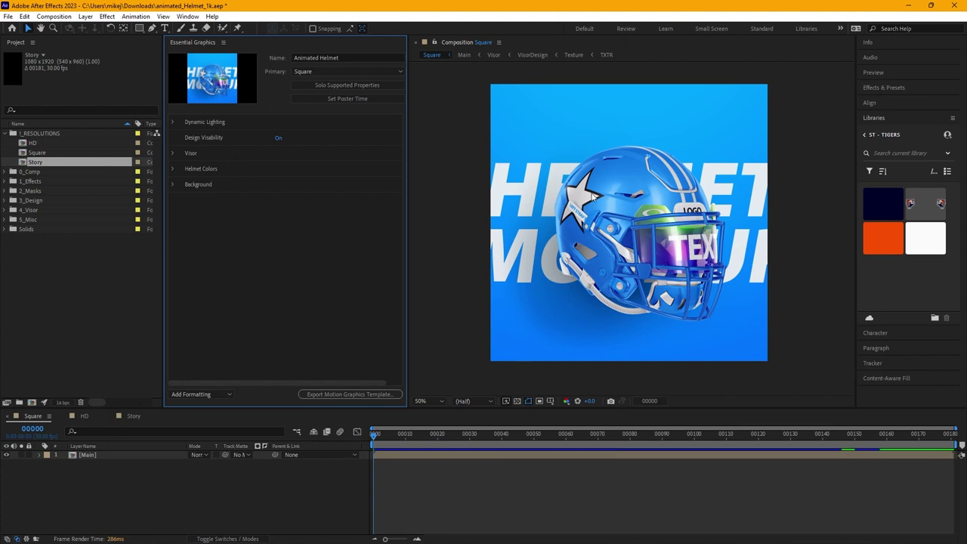
# Step: Switch back to the AddYourDesignHere.psd helmet design in Photoshop
pyautogui.moveTo(480, 541)
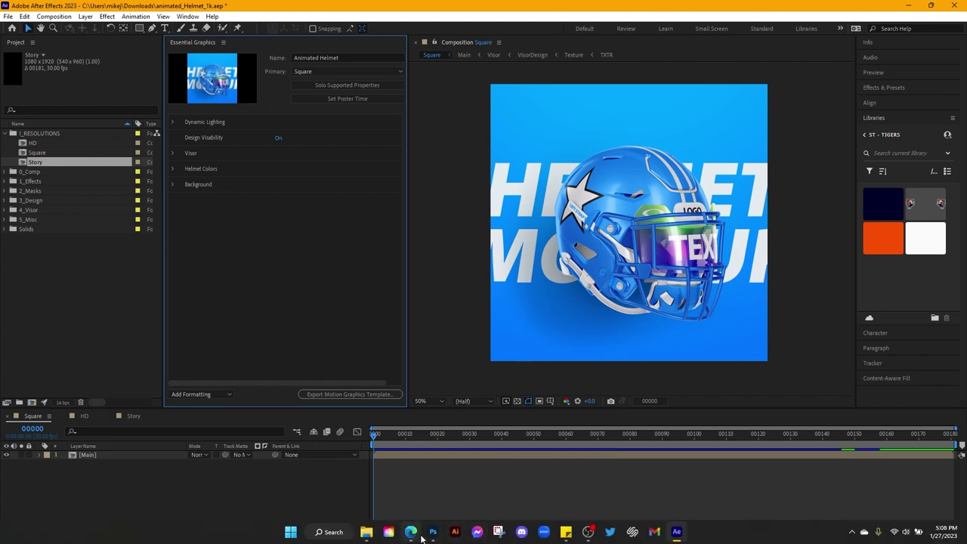
pyautogui.click(432, 532)
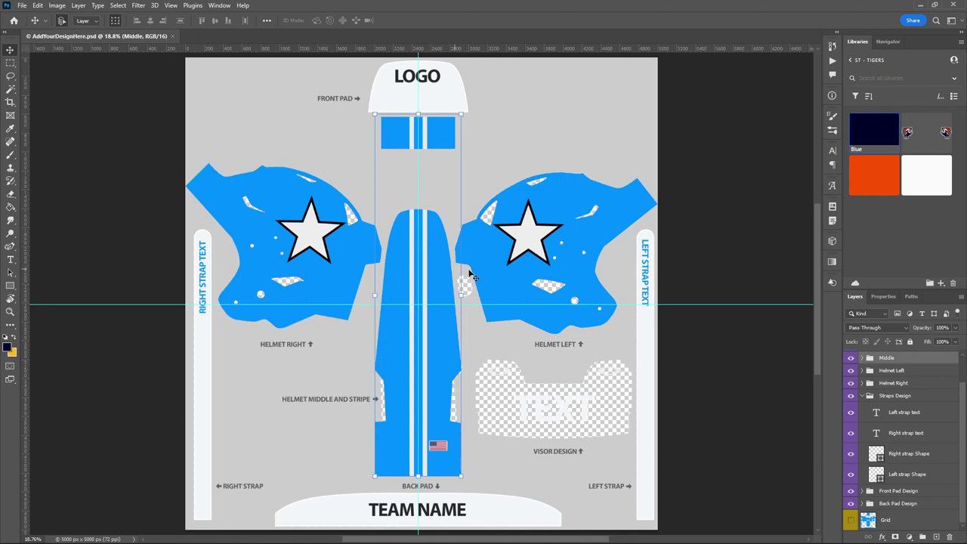
# Step: Switch to After Effects and expand the template's Background controls in Essential Graphics
pyautogui.moveTo(264, 541)
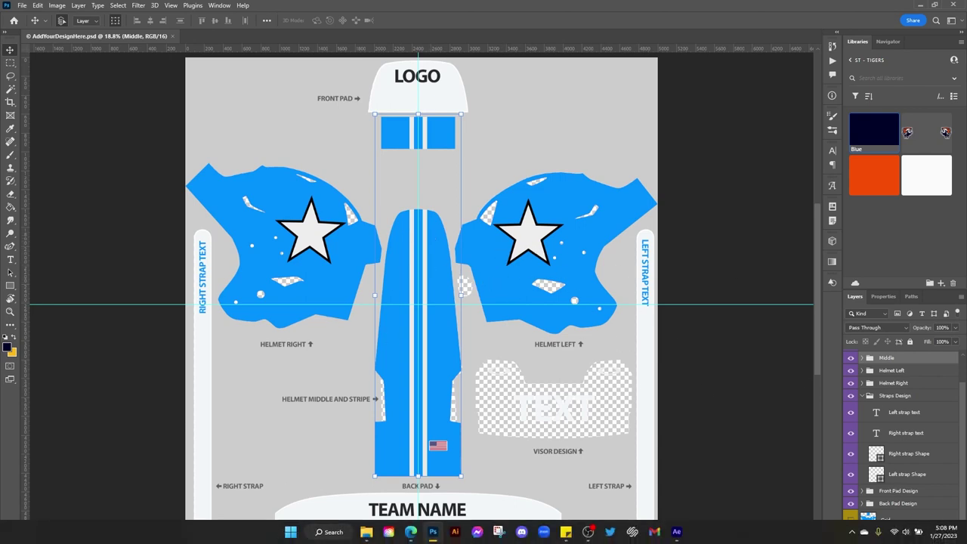
pyautogui.click(676, 532)
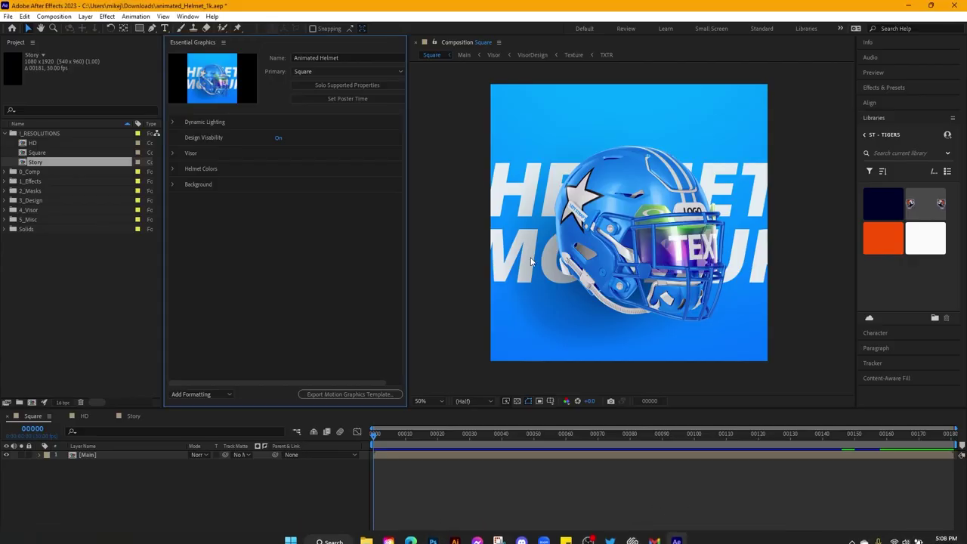
pyautogui.click(172, 184)
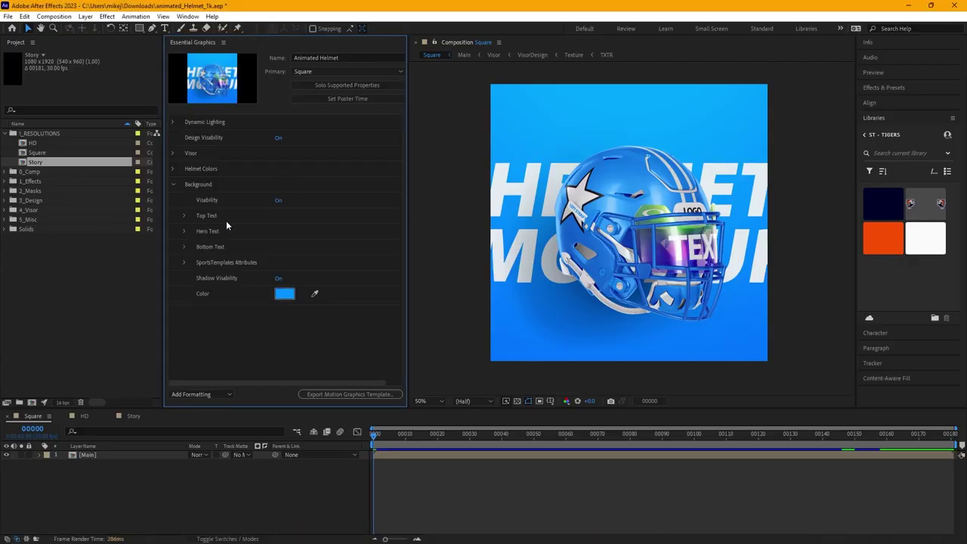
# Step: Set the template's Background Color by sampling the orange swatch from the ST - TIGERS library
pyautogui.click(285, 294)
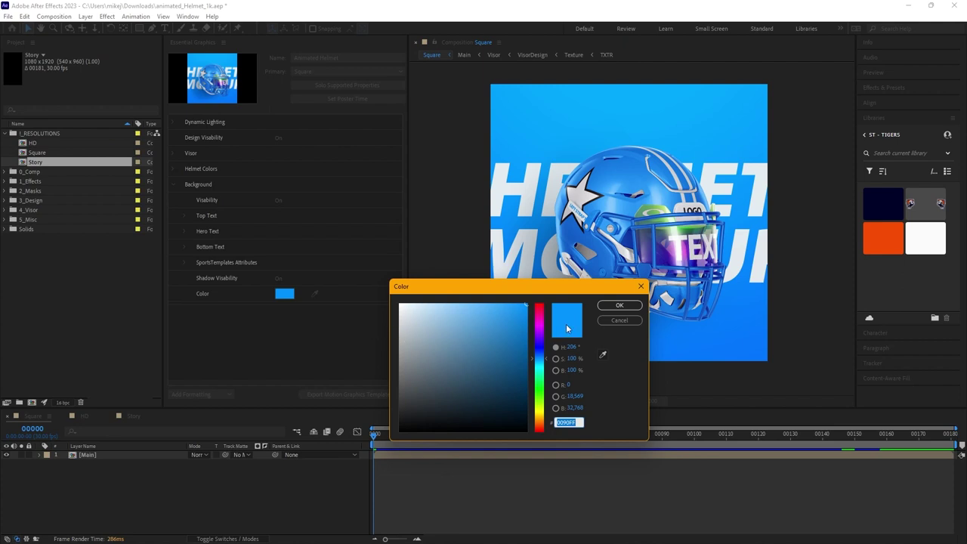
pyautogui.click(603, 355)
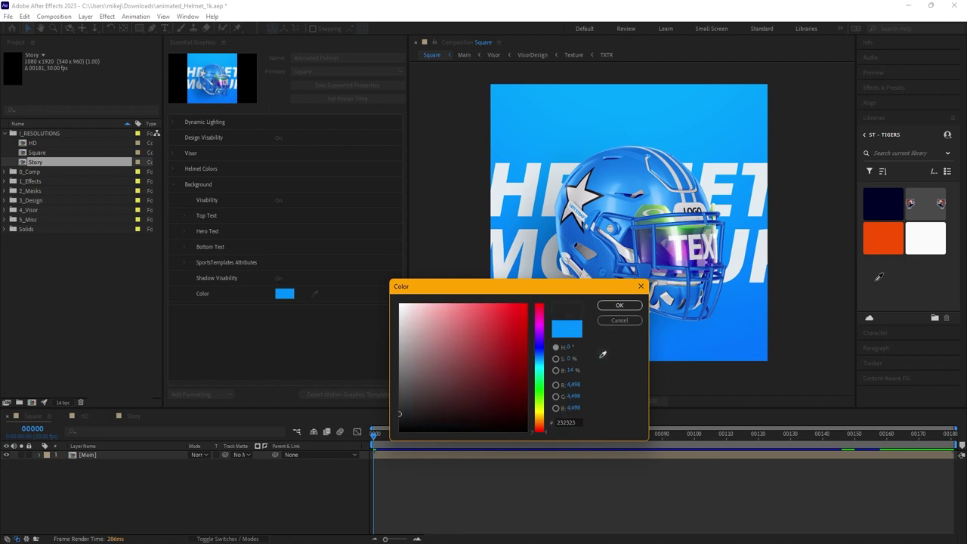
pyautogui.click(884, 241)
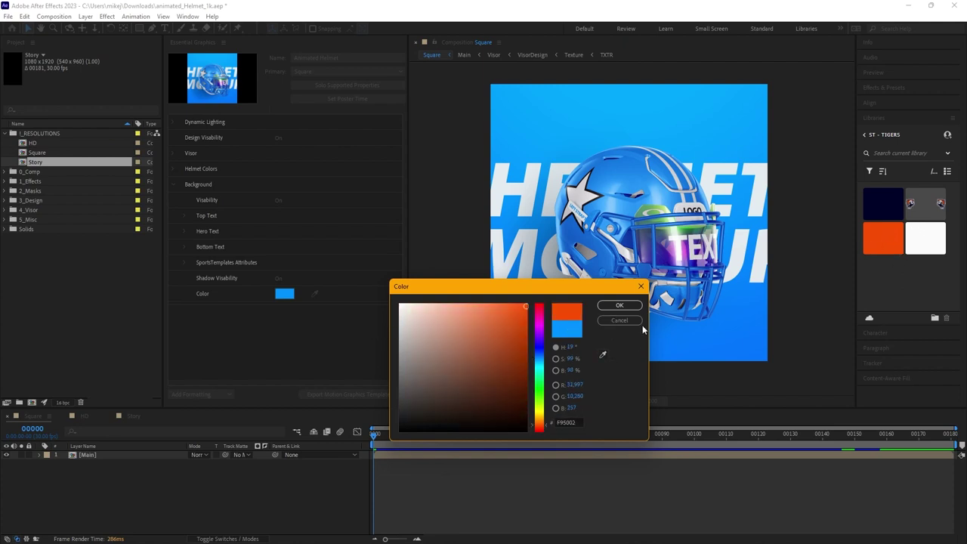
pyautogui.click(620, 306)
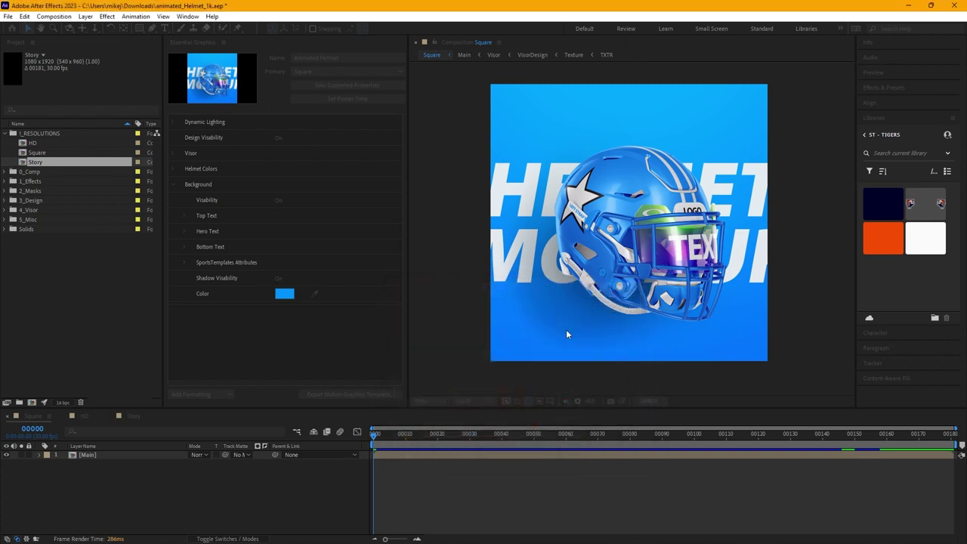
pyautogui.click(315, 293)
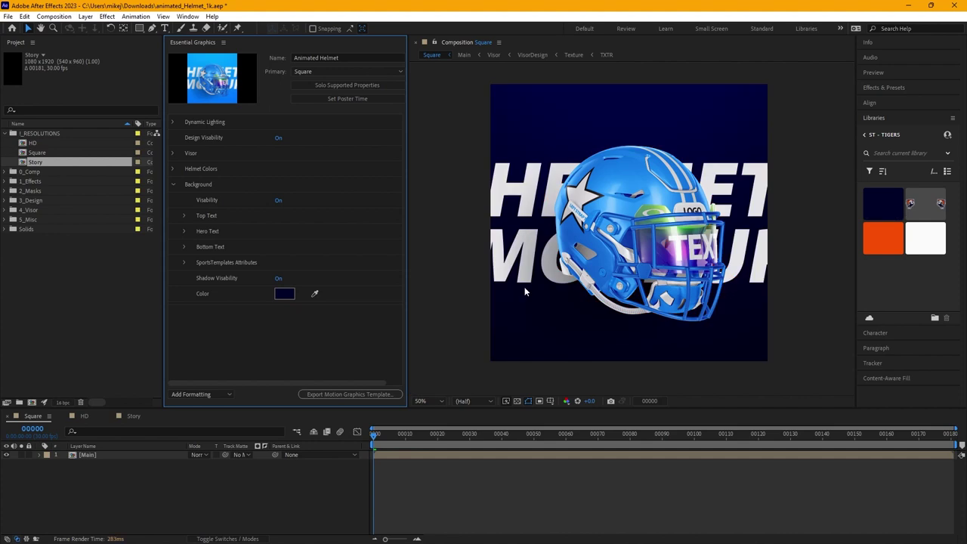
pyautogui.click(315, 294)
pyautogui.click(890, 242)
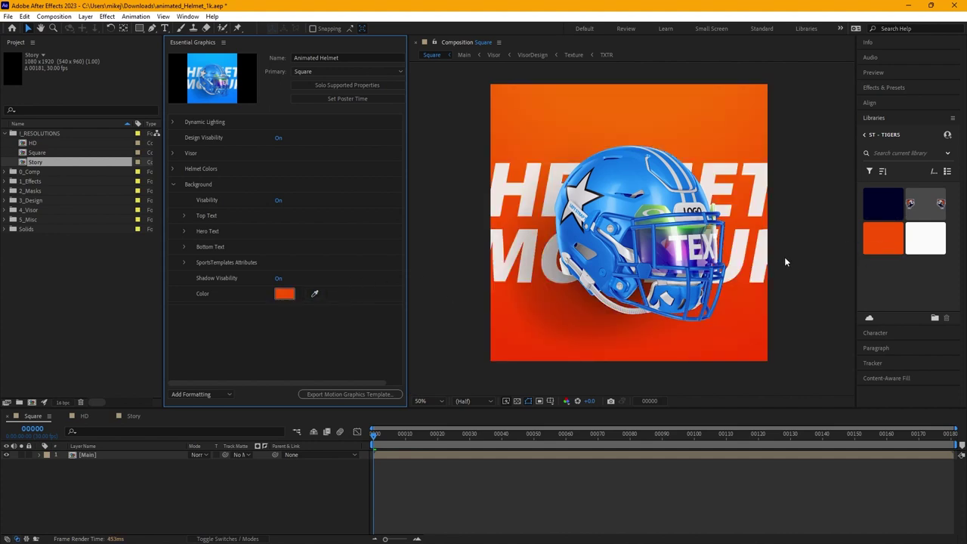
# Step: Check the new background color in the HD and Story compositions, and return to the Square composition
pyautogui.click(85, 416)
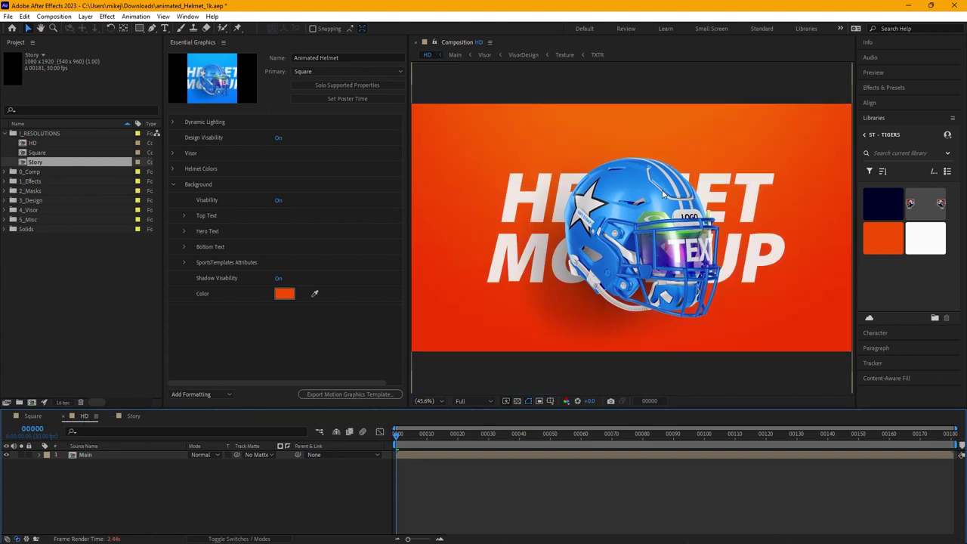
pyautogui.click(133, 416)
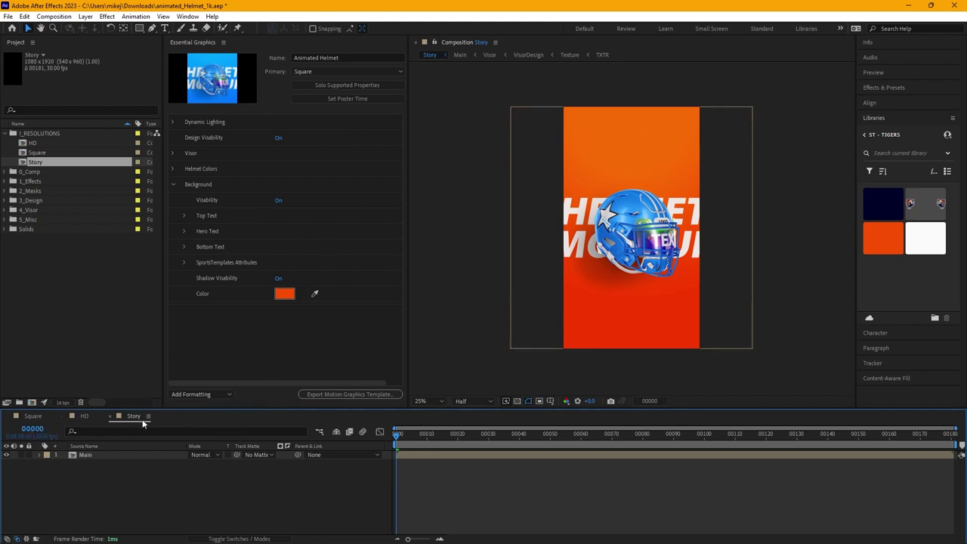
pyautogui.click(33, 417)
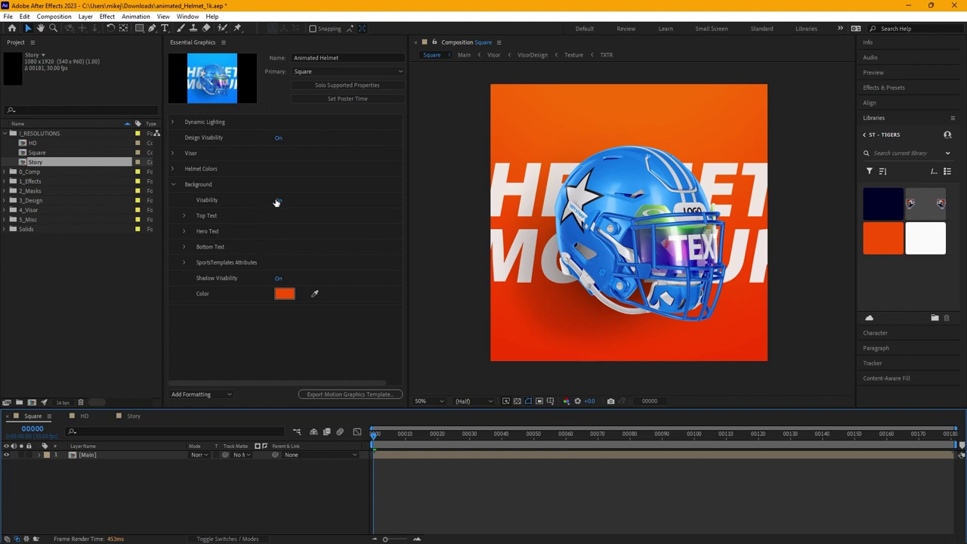
# Step: Expand the Hero Text controls, switch the text's visibility off and back on, and check its Text Color
pyautogui.click(185, 231)
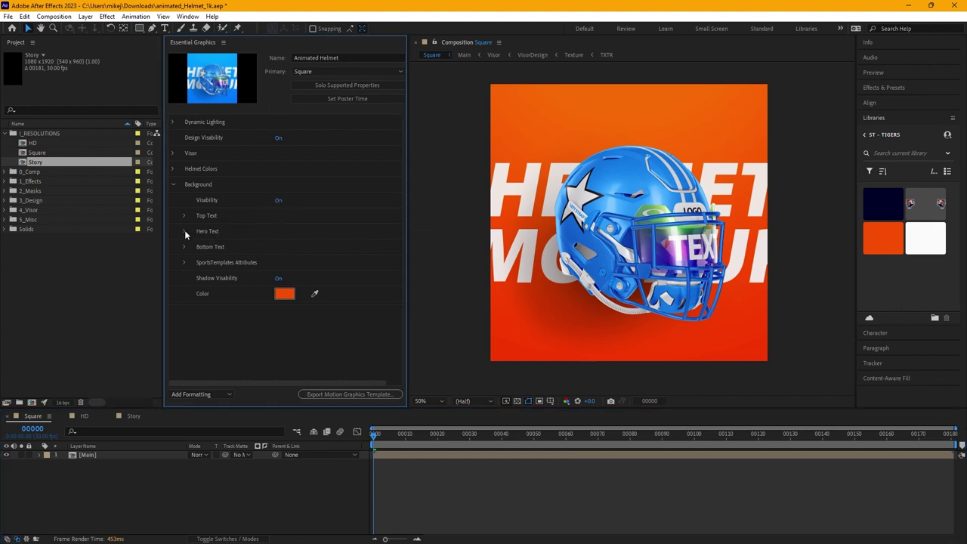
pyautogui.click(279, 249)
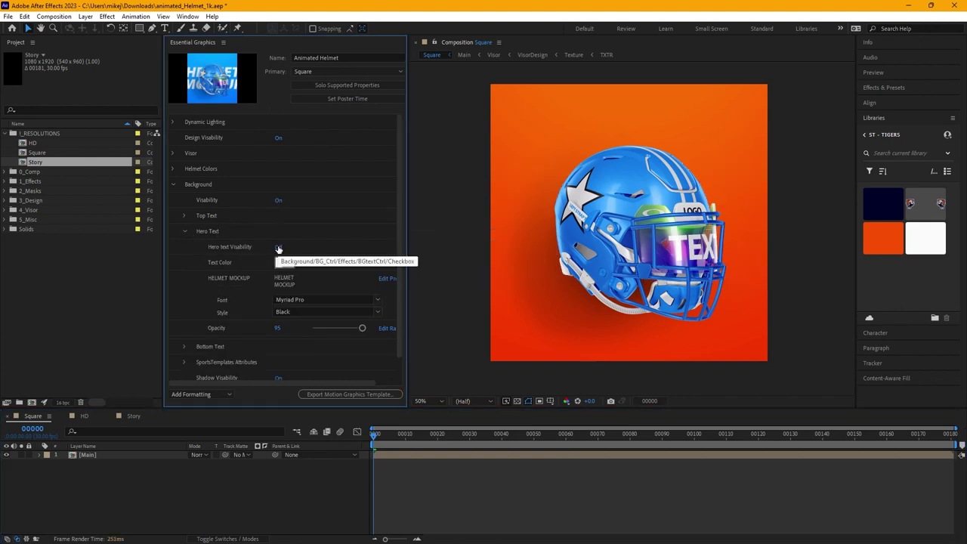
pyautogui.click(278, 250)
pyautogui.click(285, 263)
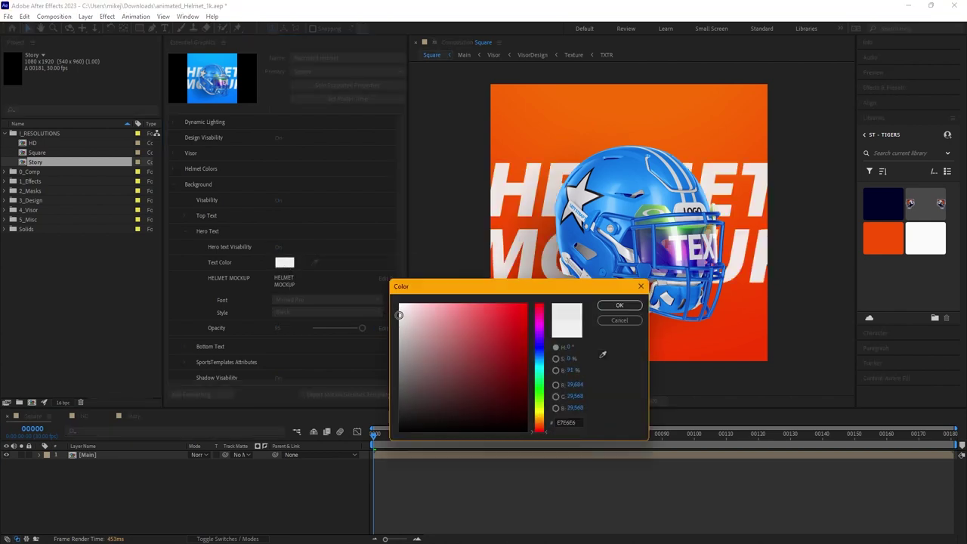
pyautogui.click(619, 306)
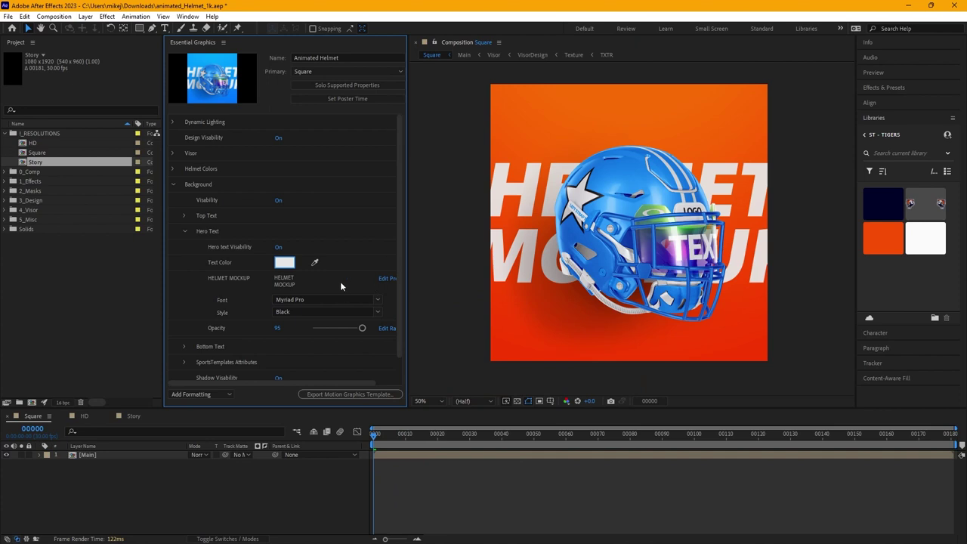
# Step: Check the Hero Text's font and style options, and set its Opacity to 96
pyautogui.click(379, 301)
pyautogui.click(380, 301)
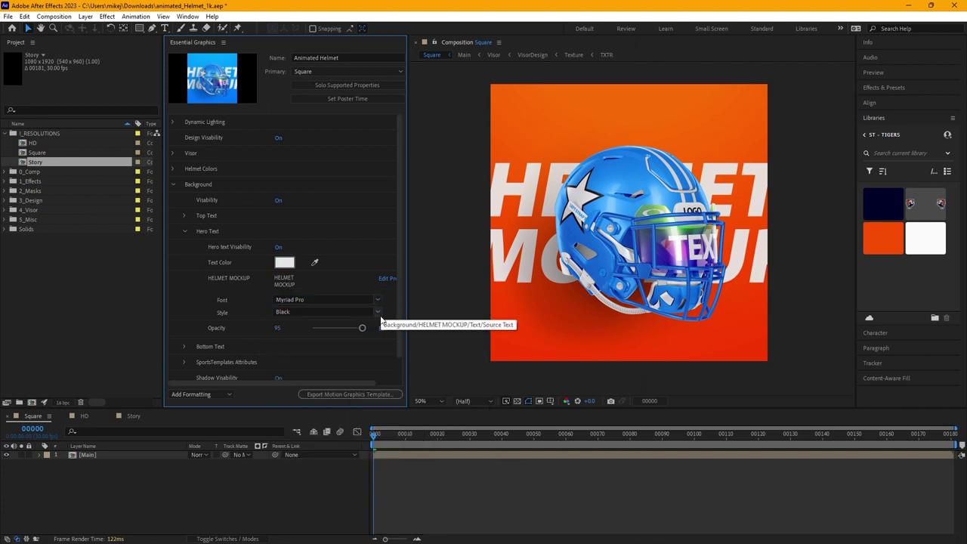
pyautogui.click(378, 318)
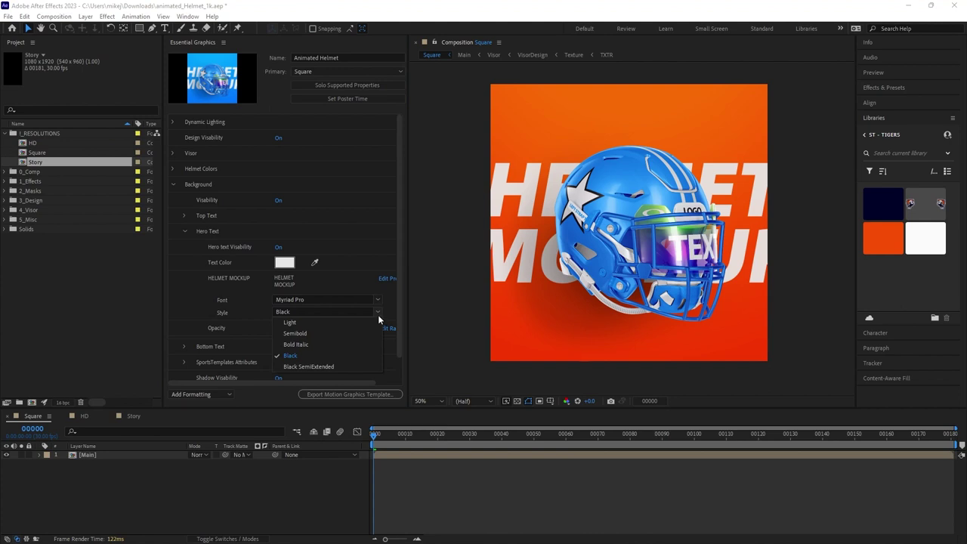
pyautogui.click(350, 279)
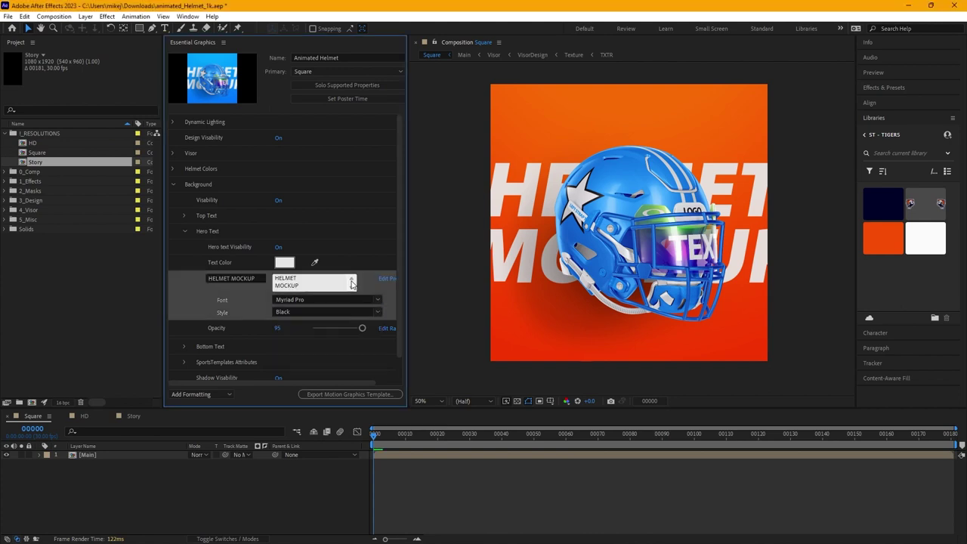
pyautogui.moveTo(363, 329)
pyautogui.mouseDown()
pyautogui.moveTo(339, 330)
pyautogui.moveTo(362, 333)
pyautogui.mouseUp()
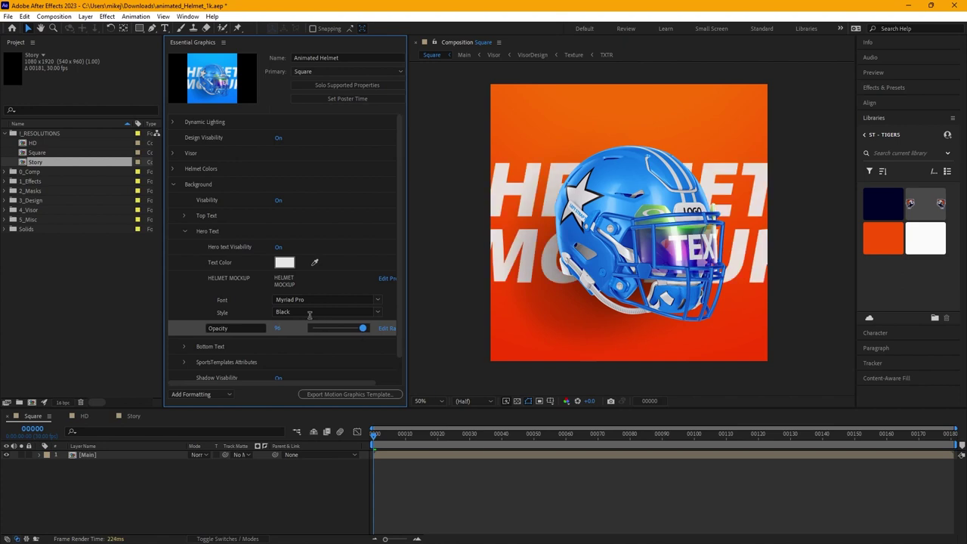
# Step: Replace the two lines of the Hero Text with TIGERS and FOOTBALL
pyautogui.click(303, 281)
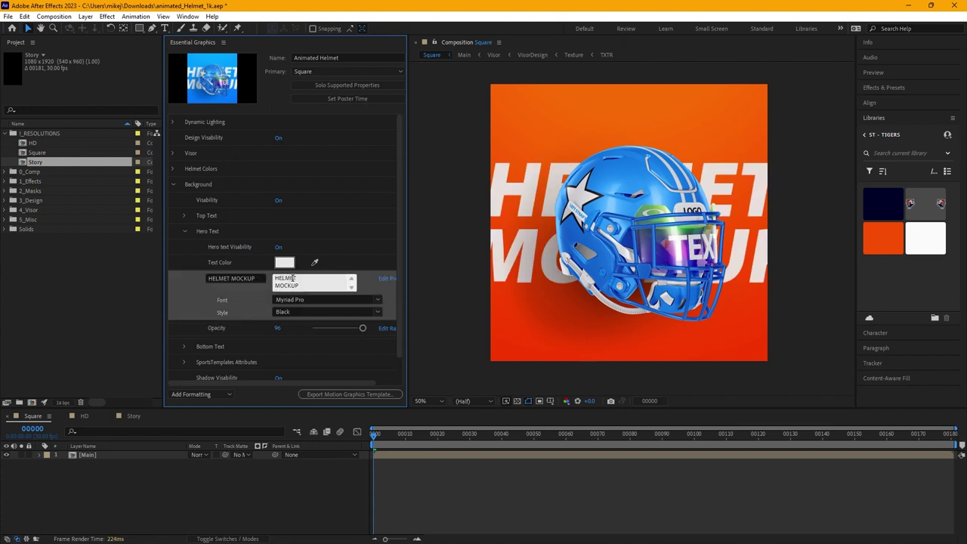
pyautogui.doubleClick(291, 279)
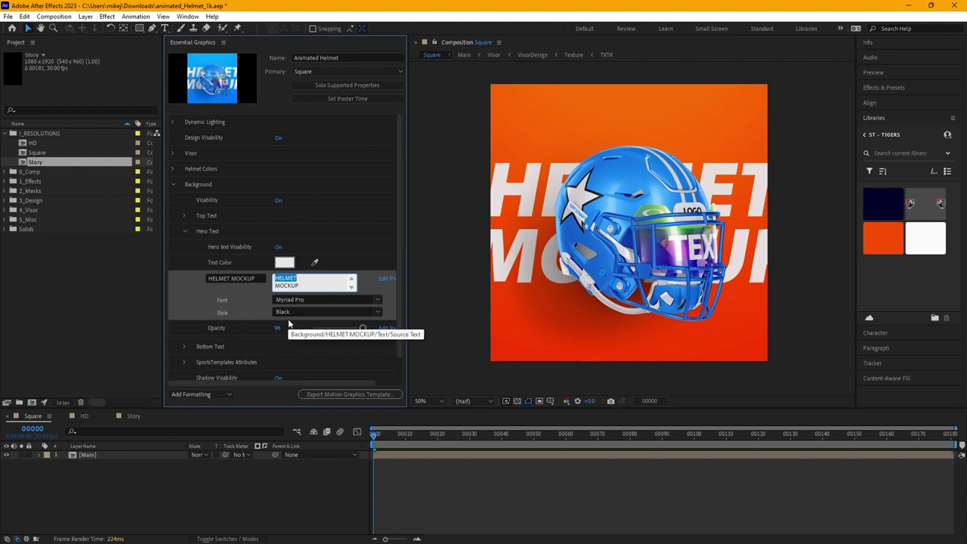
pyautogui.write('TIGERS')
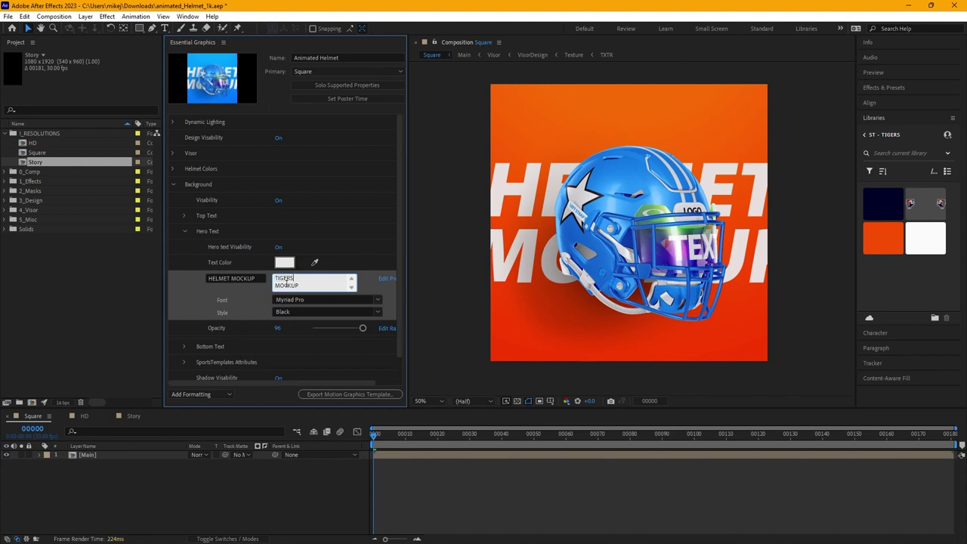
pyautogui.doubleClick(287, 285)
pyautogui.write('FOOTBALL')
pyautogui.click(365, 263)
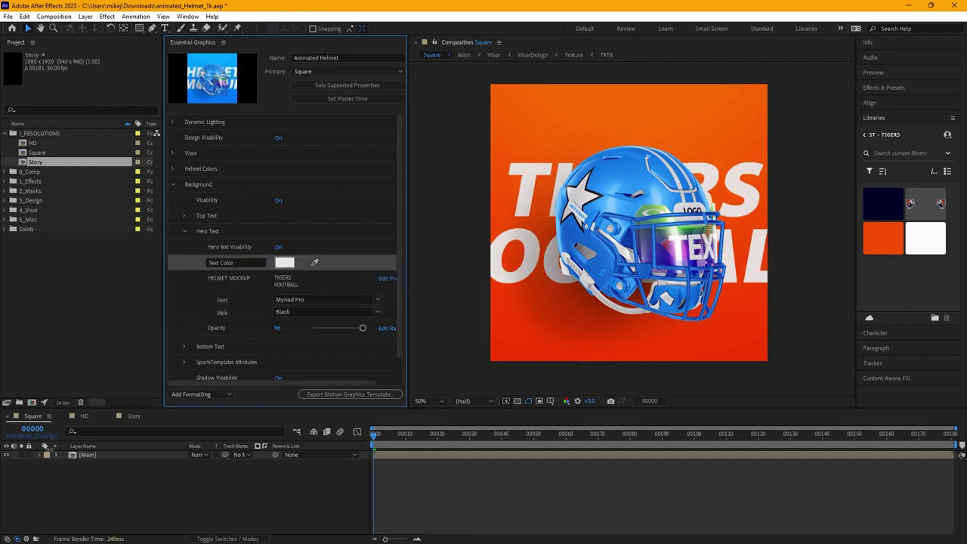
# Step: Check the new hero text in the HD composition, return to Square, and collapse the Hero Text and Background controls
pyautogui.click(83, 419)
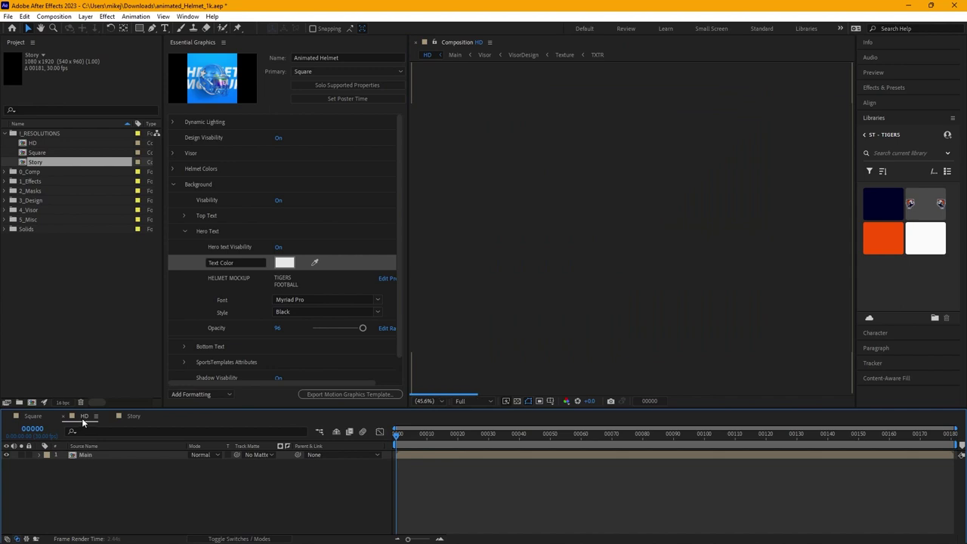
pyautogui.click(33, 416)
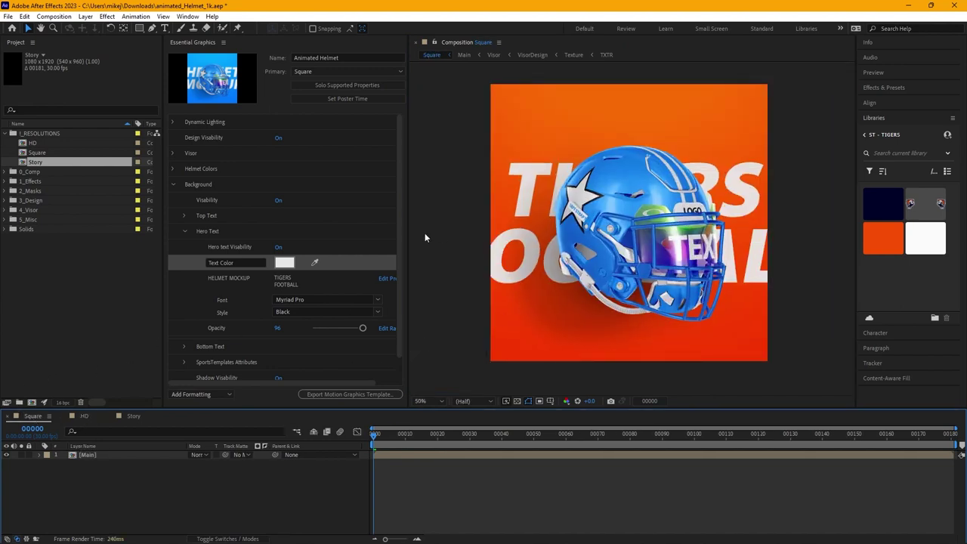
pyautogui.click(185, 235)
pyautogui.click(185, 232)
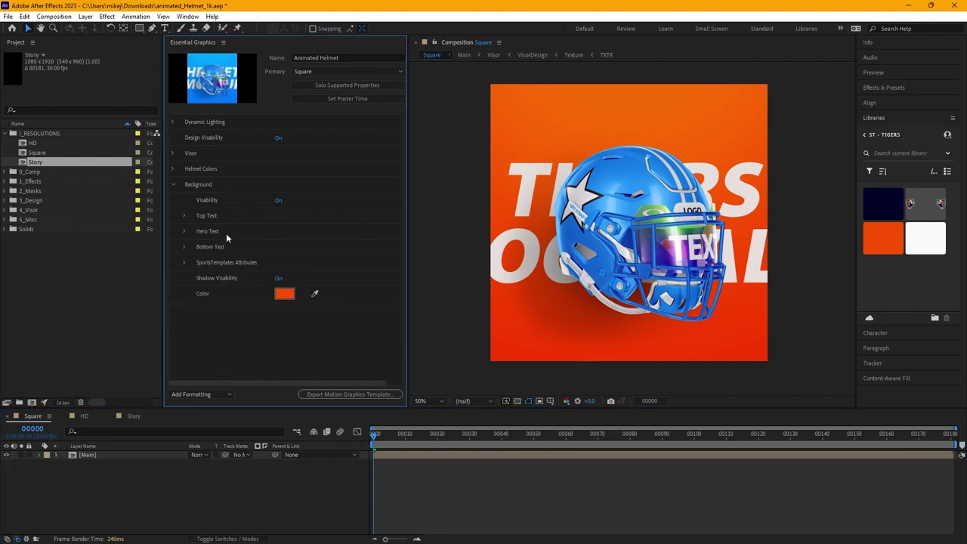
pyautogui.click(173, 184)
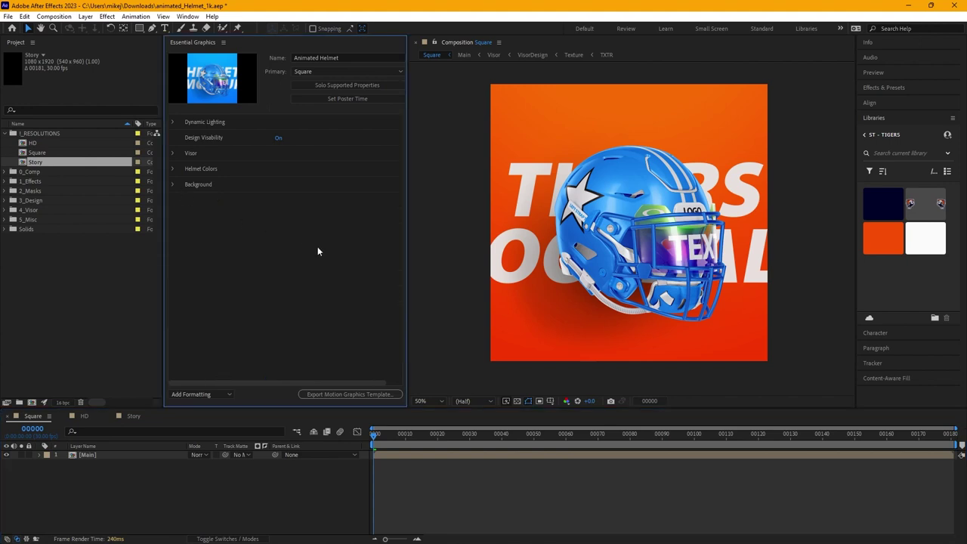
# Step: Expand the Visor controls and switch the whole visor's visibility off and back on
pyautogui.click(173, 153)
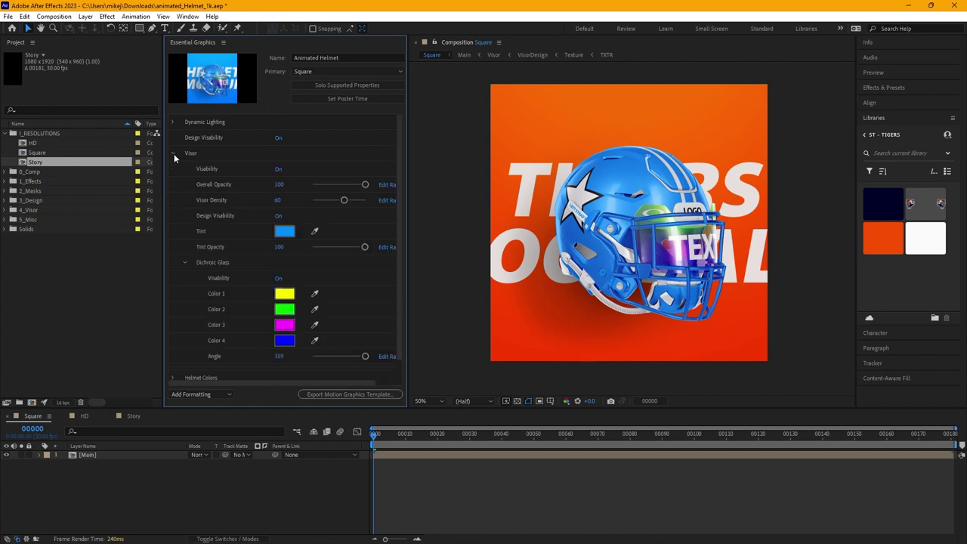
pyautogui.click(279, 170)
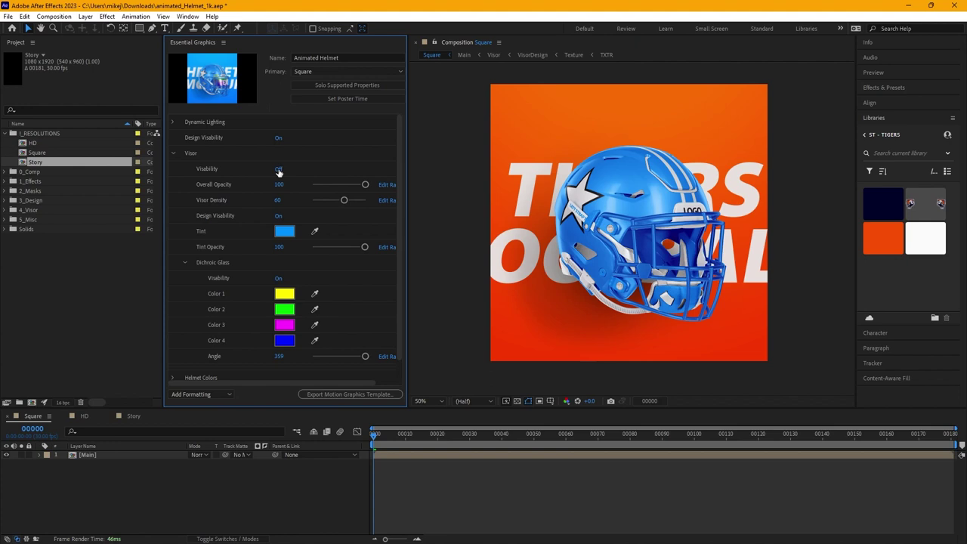
pyautogui.click(279, 170)
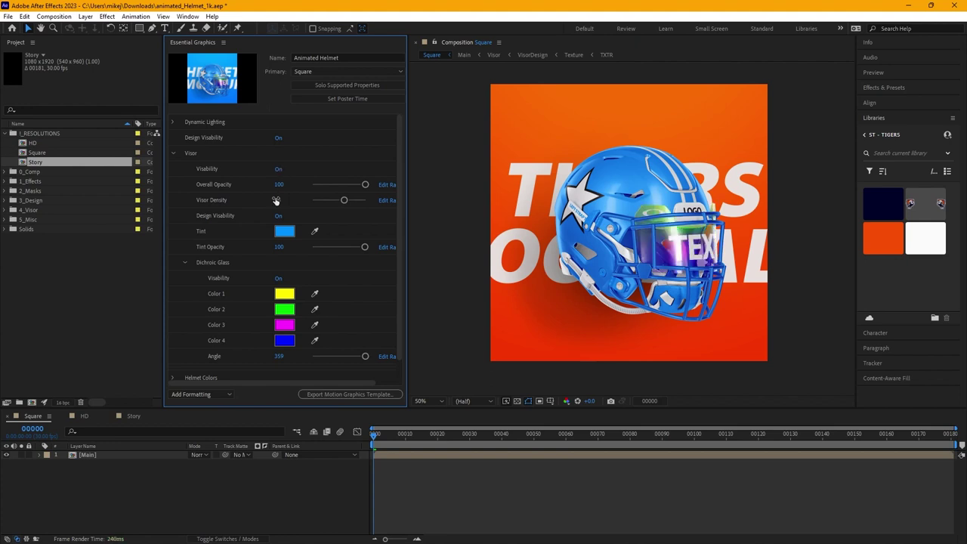
# Step: Set the Visor Density to 78, and switch the visor's Design Visibility off and back on
pyautogui.moveTo(365, 185); pyautogui.dragTo(355, 203)
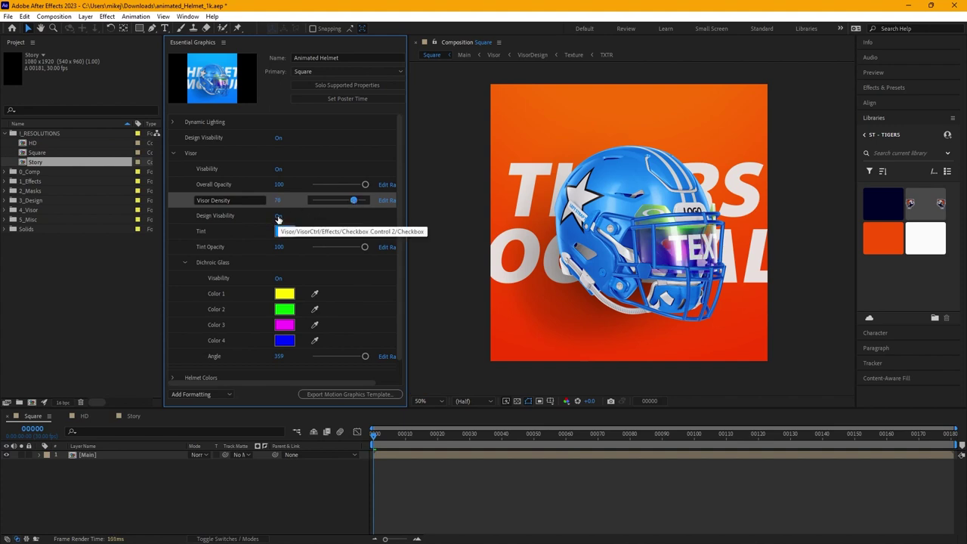
pyautogui.click(279, 218)
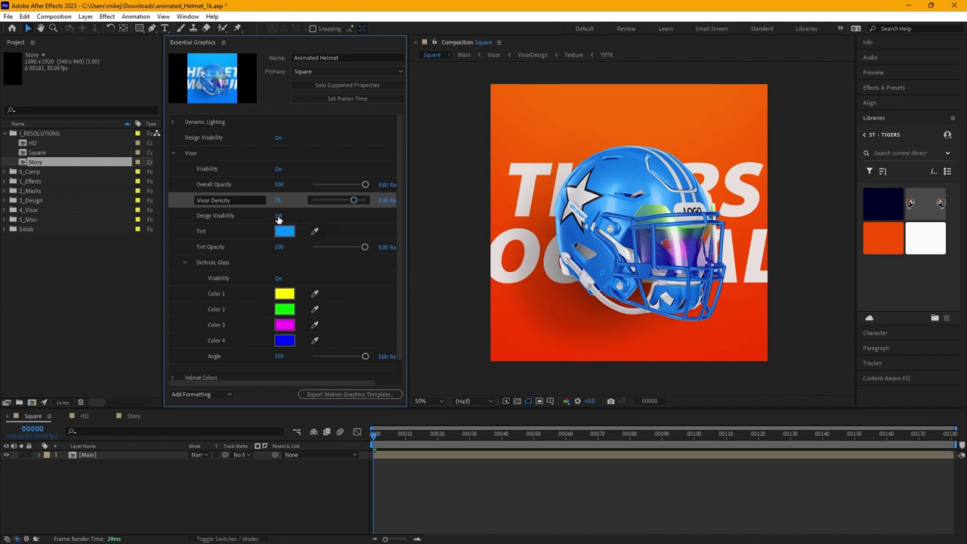
pyautogui.click(278, 218)
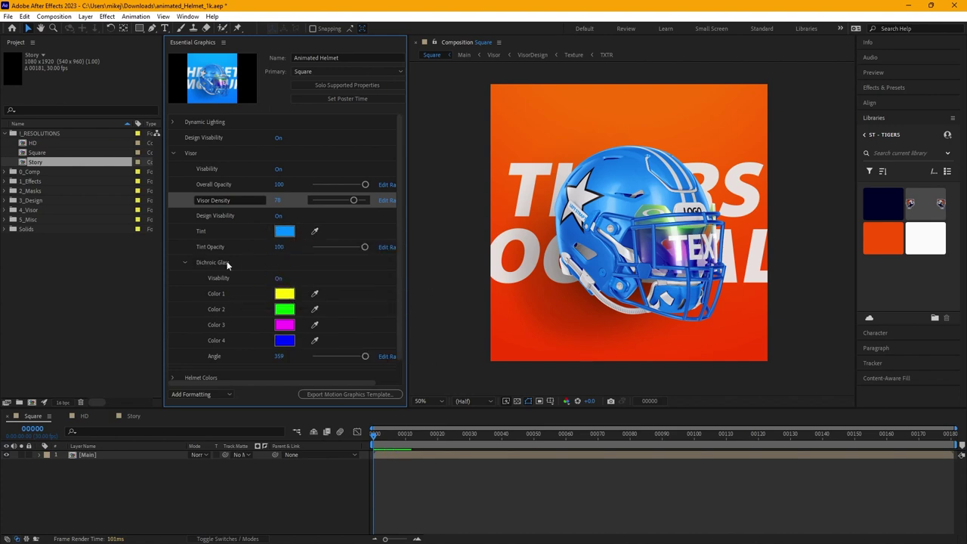
pyautogui.scroll(2, 636, 251)
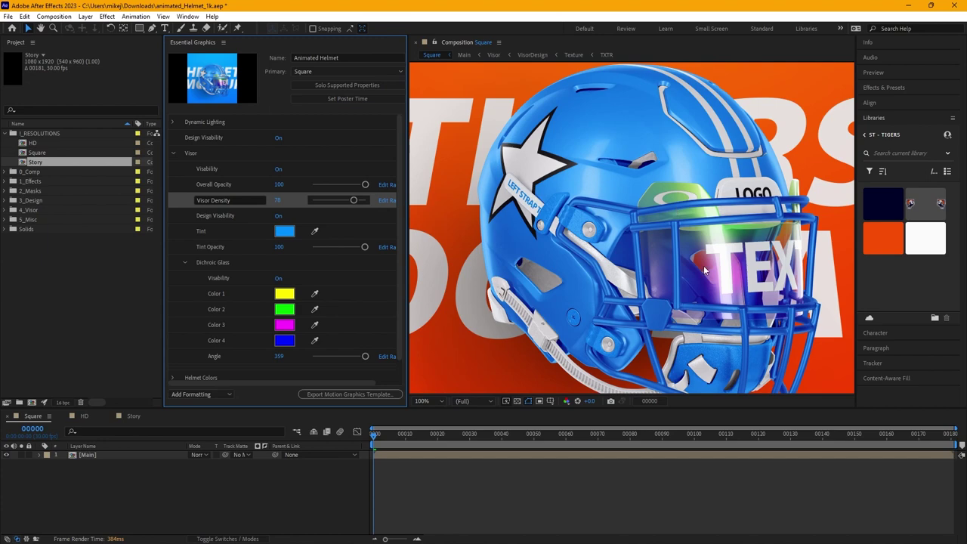
# Step: Turn off the Dichroic Glass visibility and set the visor's Tint to the orange library swatch
pyautogui.scroll(1, 648, 243)
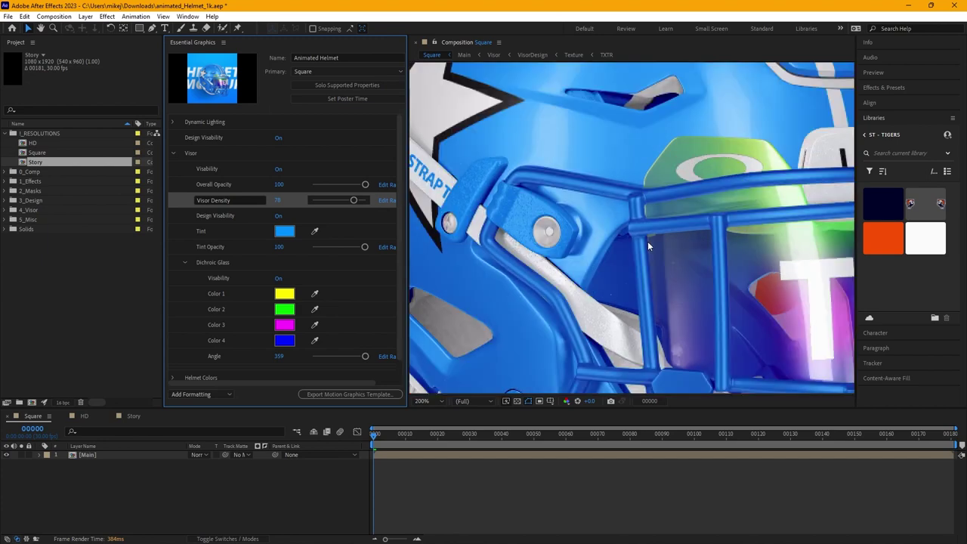
pyautogui.scroll(-1, 633, 204)
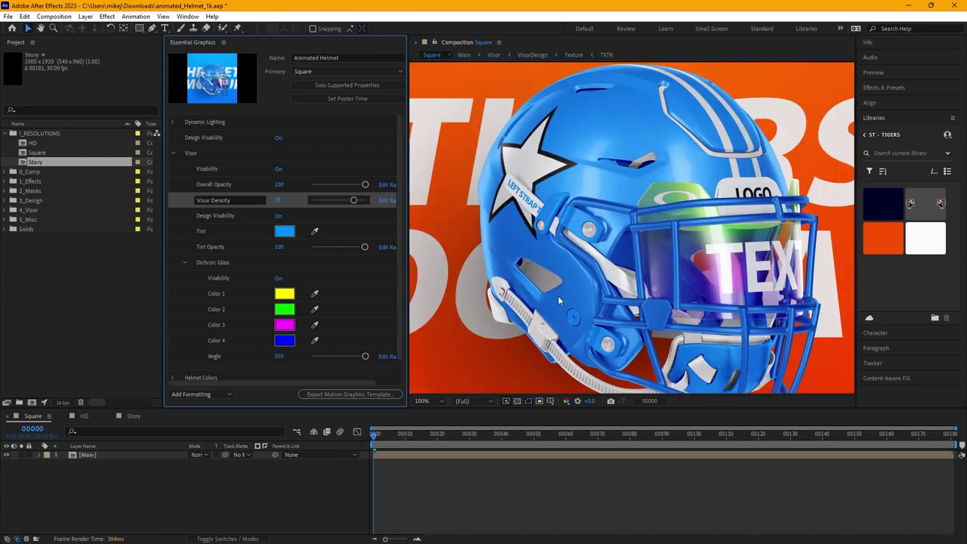
pyautogui.click(423, 401)
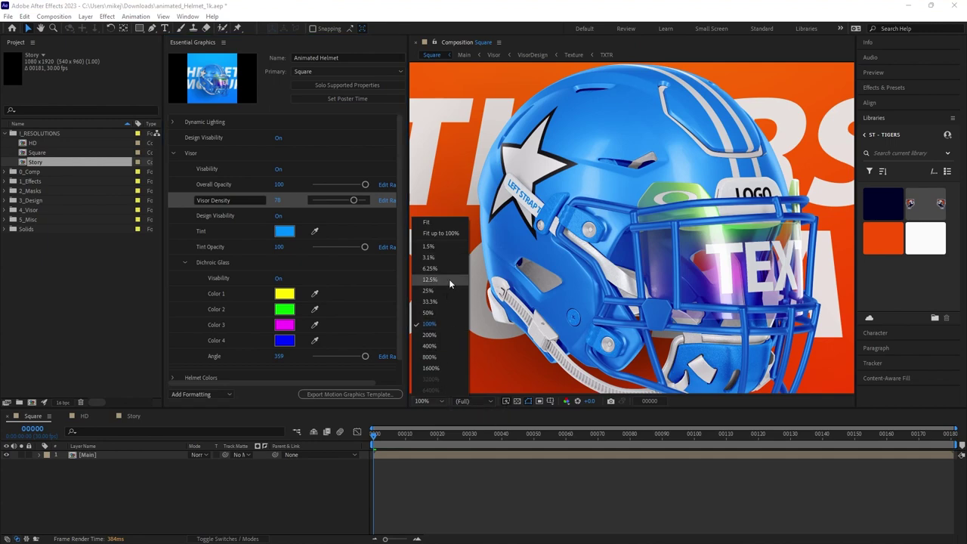
pyautogui.click(449, 323)
pyautogui.press('h')
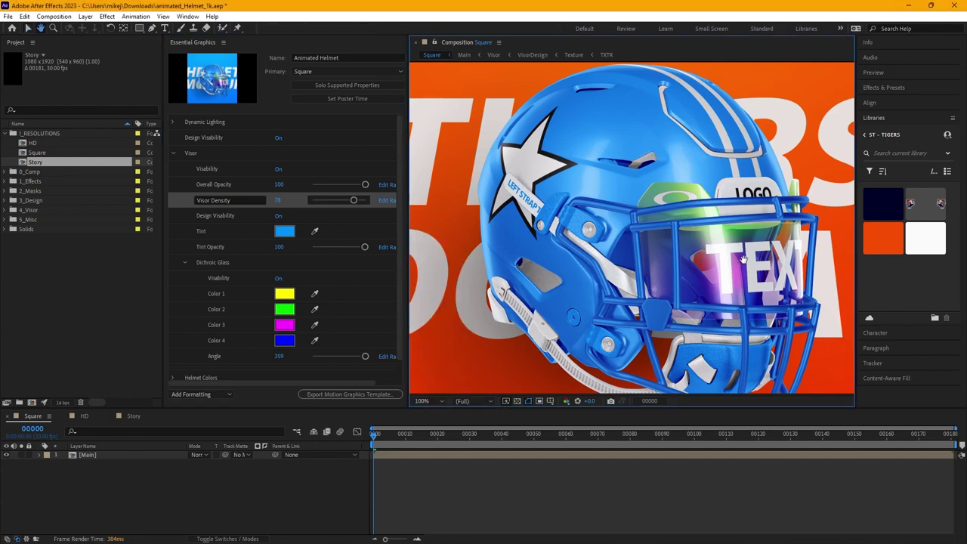
pyautogui.moveTo(743, 259); pyautogui.dragTo(647, 250)
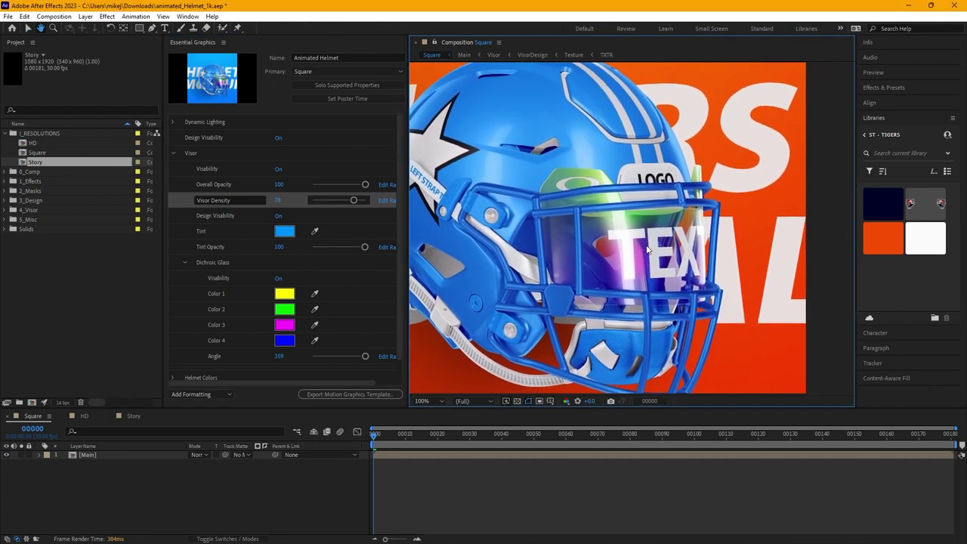
pyautogui.press('v')
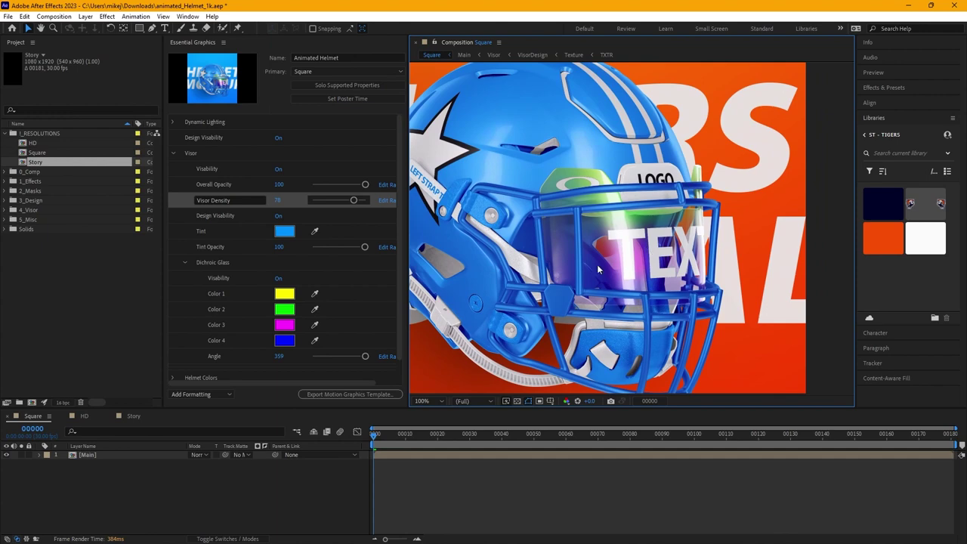
pyautogui.click(278, 279)
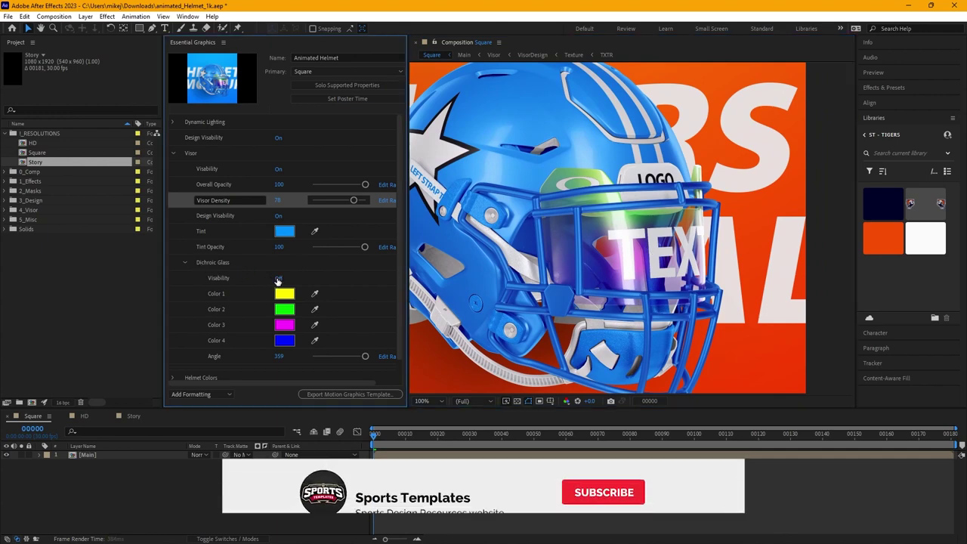
pyautogui.click(315, 231)
pyautogui.click(897, 238)
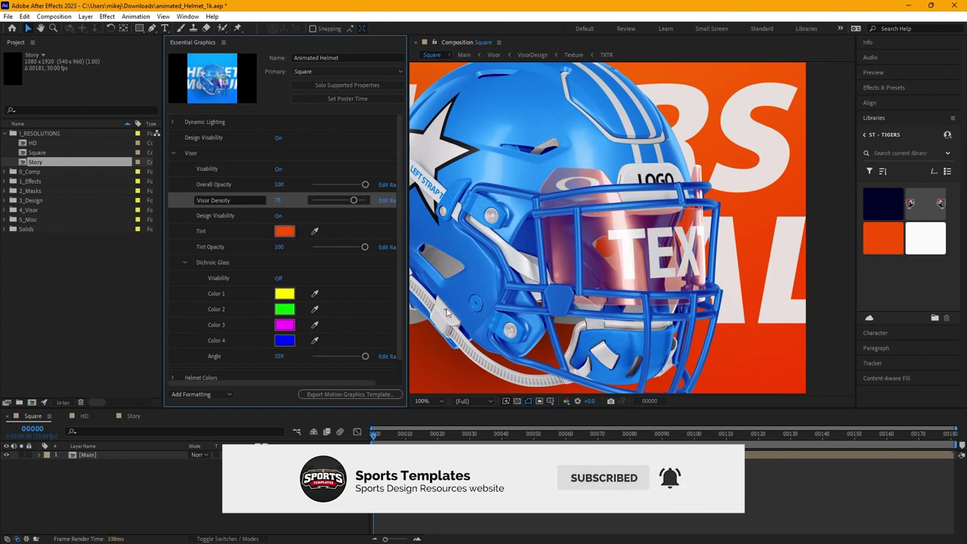
# Step: Set the visor's Tint Opacity to 99, turn the Dichroic Glass visibility back on, and keep its Angle at 359
pyautogui.moveTo(364, 251); pyautogui.dragTo(349, 252)
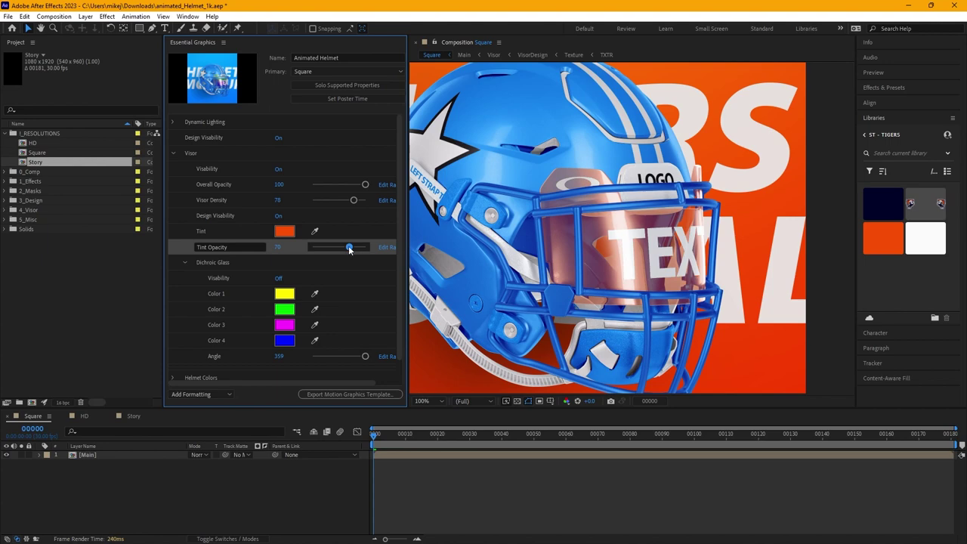
pyautogui.moveTo(349, 254)
pyautogui.mouseDown()
pyautogui.moveTo(332, 250)
pyautogui.moveTo(367, 249)
pyautogui.mouseUp()
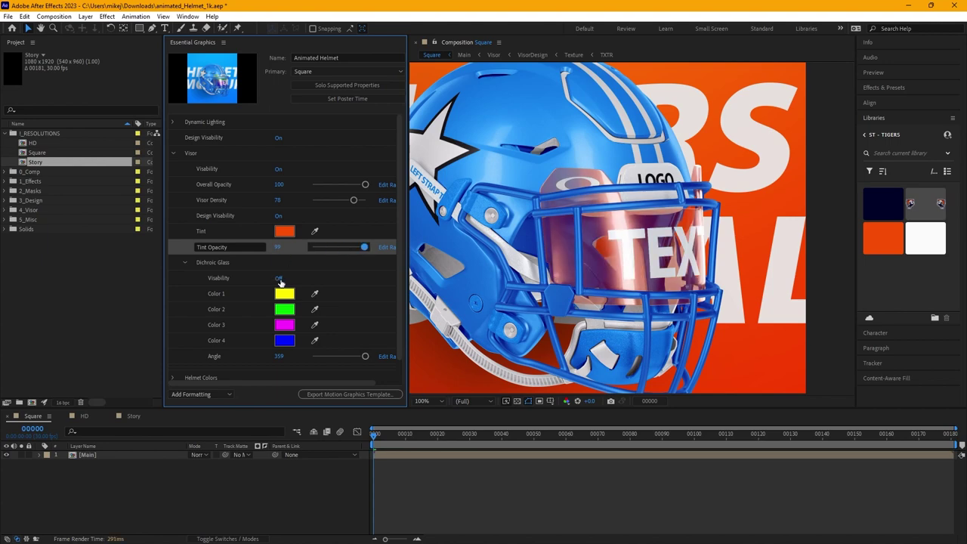
pyautogui.click(279, 278)
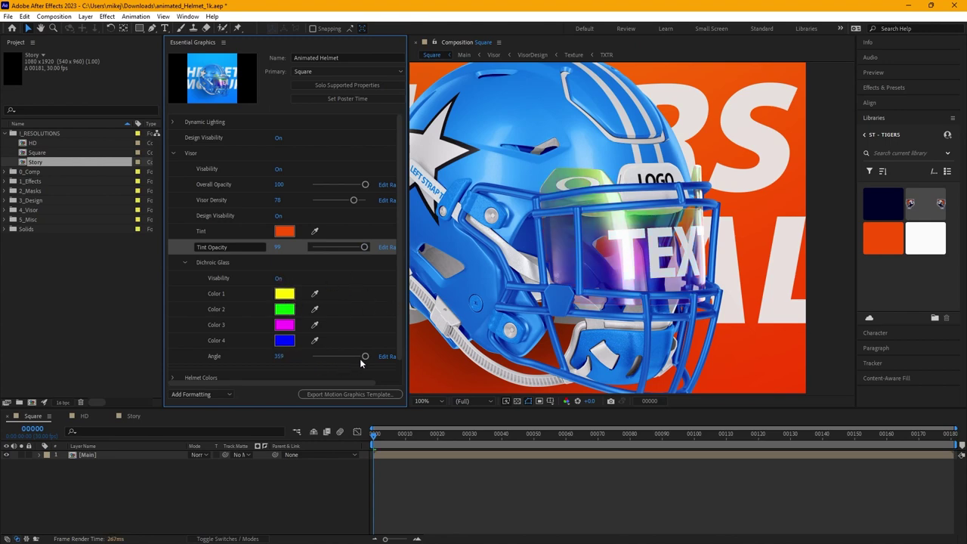
pyautogui.moveTo(364, 356)
pyautogui.mouseDown()
pyautogui.moveTo(337, 357)
pyautogui.moveTo(369, 363)
pyautogui.mouseUp()
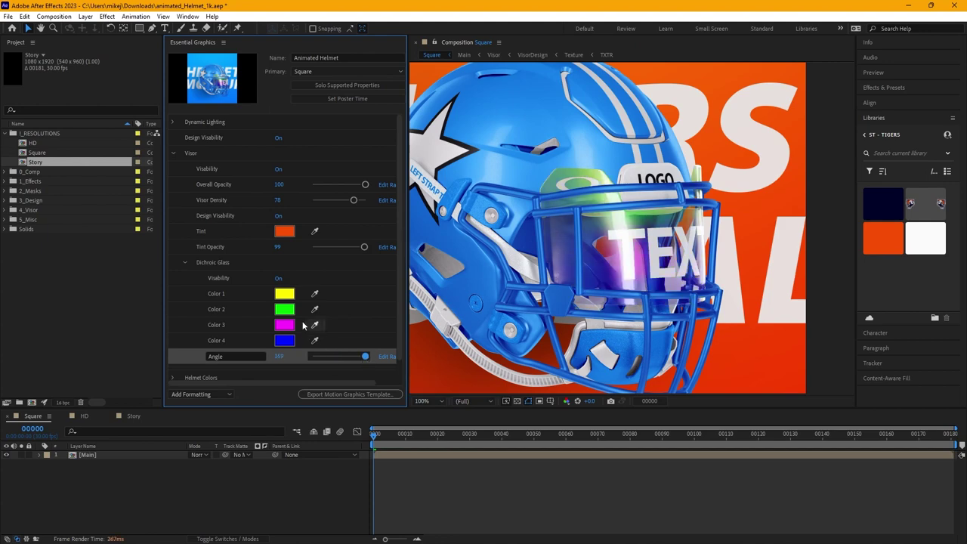
# Step: Set Dichroic Glass Color 1 and Color 3 to the dark blue library swatch, trying orange on Color 3 first
pyautogui.click(314, 293)
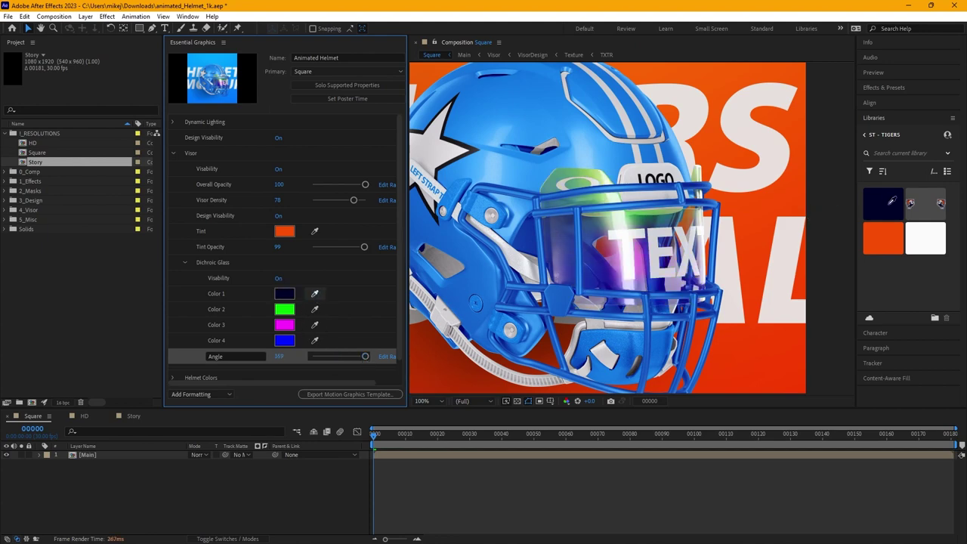
pyautogui.click(883, 203)
pyautogui.click(315, 325)
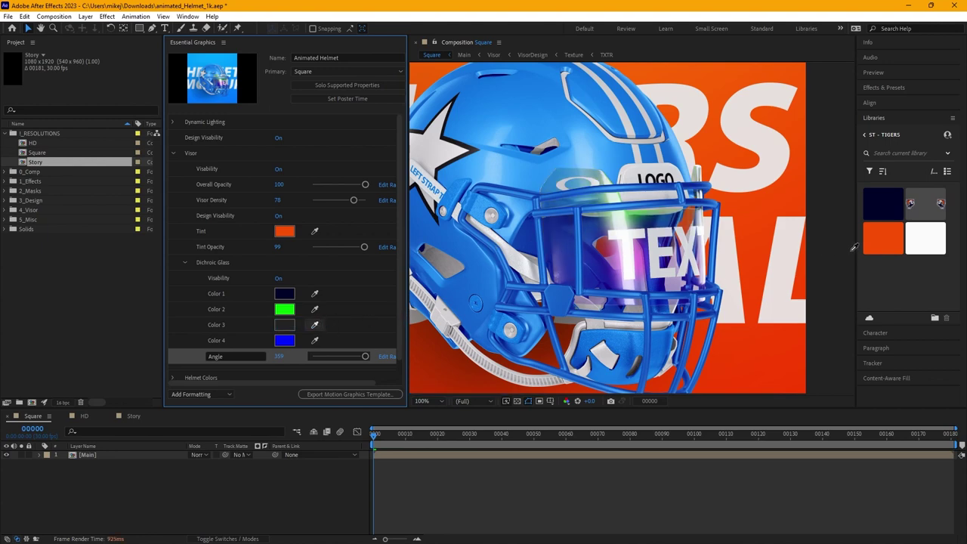
pyautogui.click(869, 244)
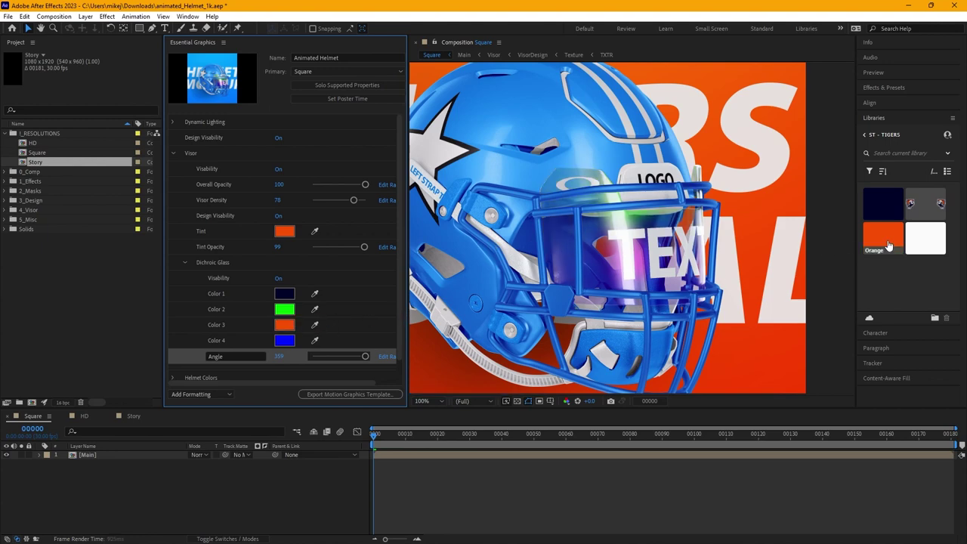
pyautogui.click(315, 325)
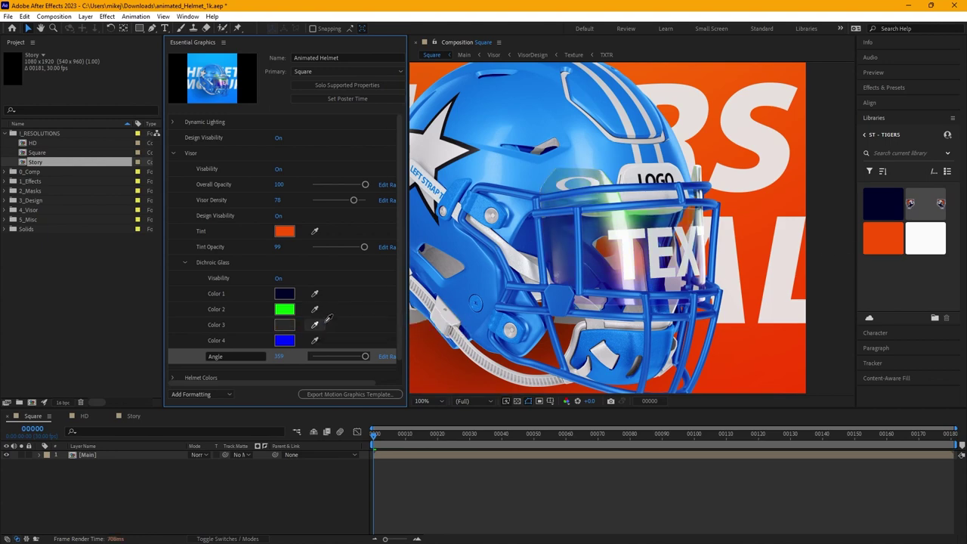
pyautogui.click(899, 201)
# Step: Set Dichroic Glass Color 2 and Color 4 to the orange library swatch, and try a lower Angle before returning it to 359
pyautogui.click(314, 309)
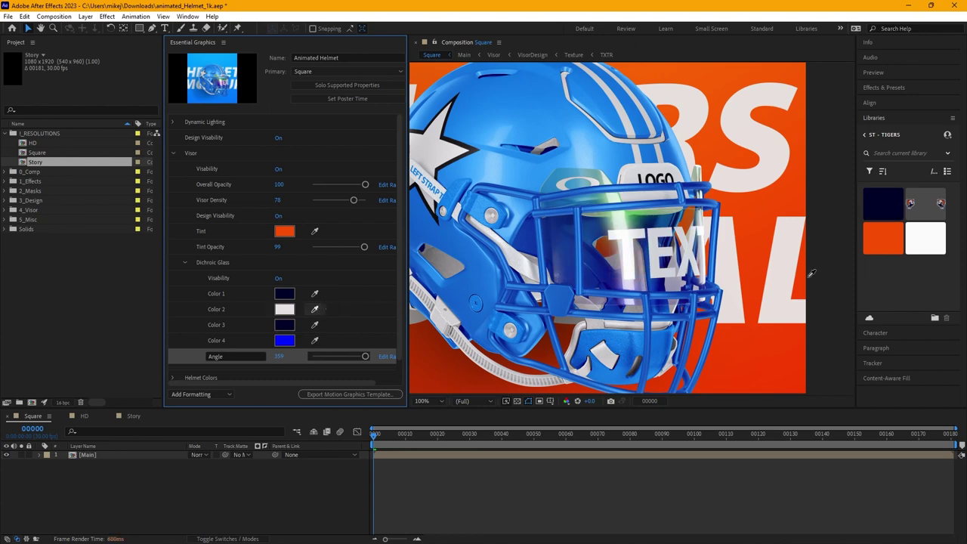
pyautogui.click(883, 235)
pyautogui.click(314, 340)
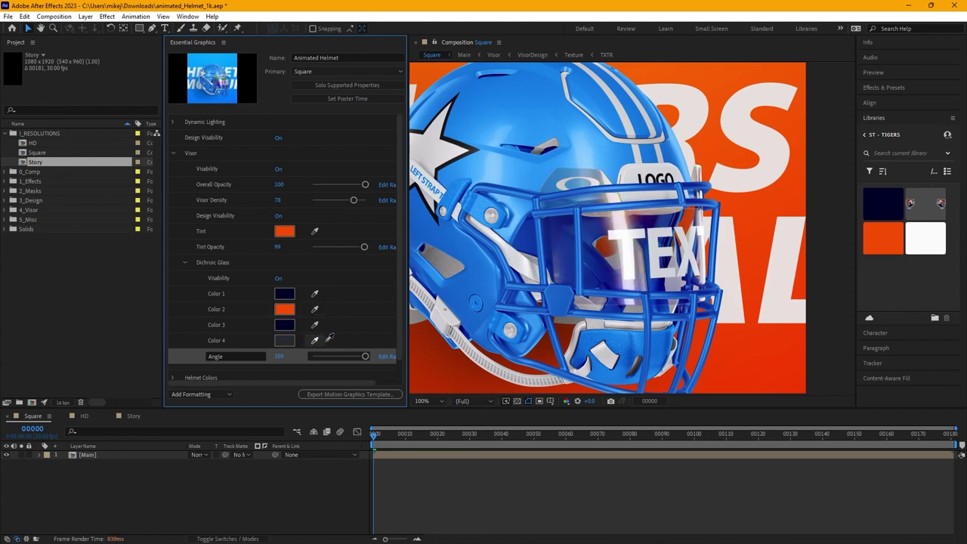
pyautogui.click(882, 244)
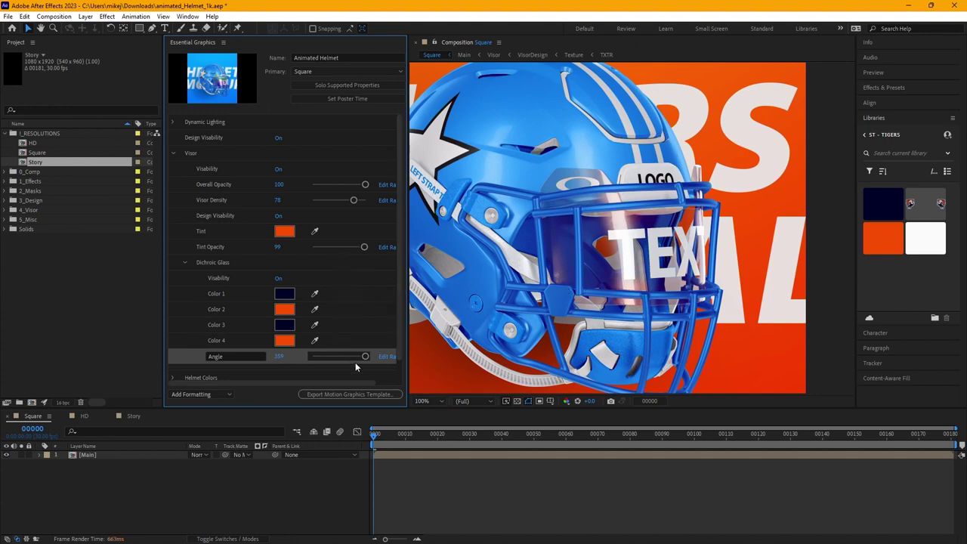
pyautogui.moveTo(359, 360); pyautogui.dragTo(322, 361)
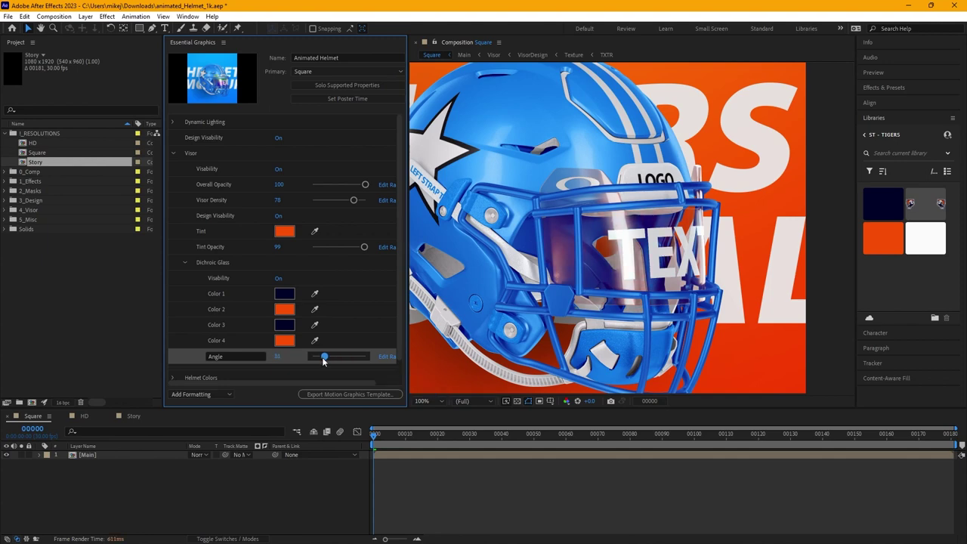
pyautogui.moveTo(323, 361); pyautogui.dragTo(372, 359)
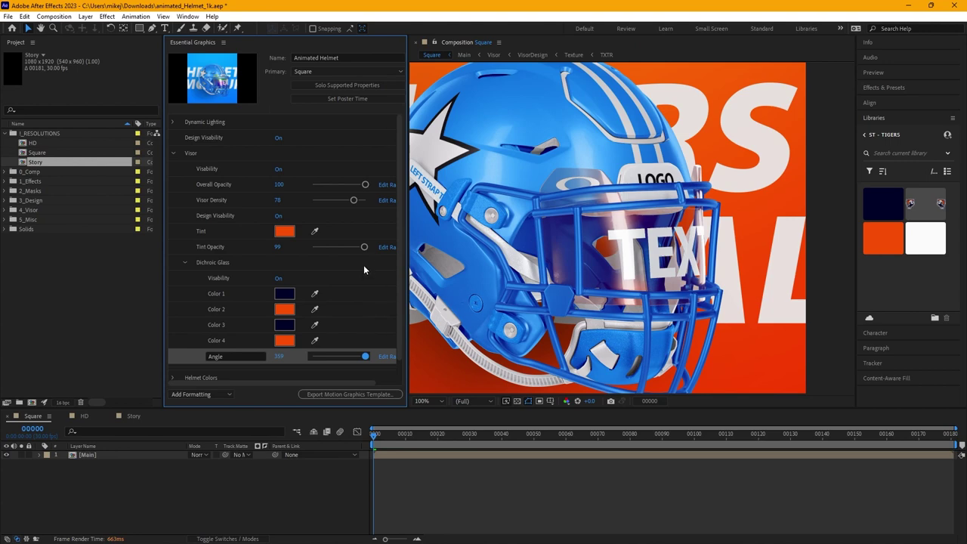
# Step: Set the visor's Tint Opacity to 90 and Visor Density to 64, and collapse the Visor controls
pyautogui.moveTo(365, 248); pyautogui.dragTo(352, 249)
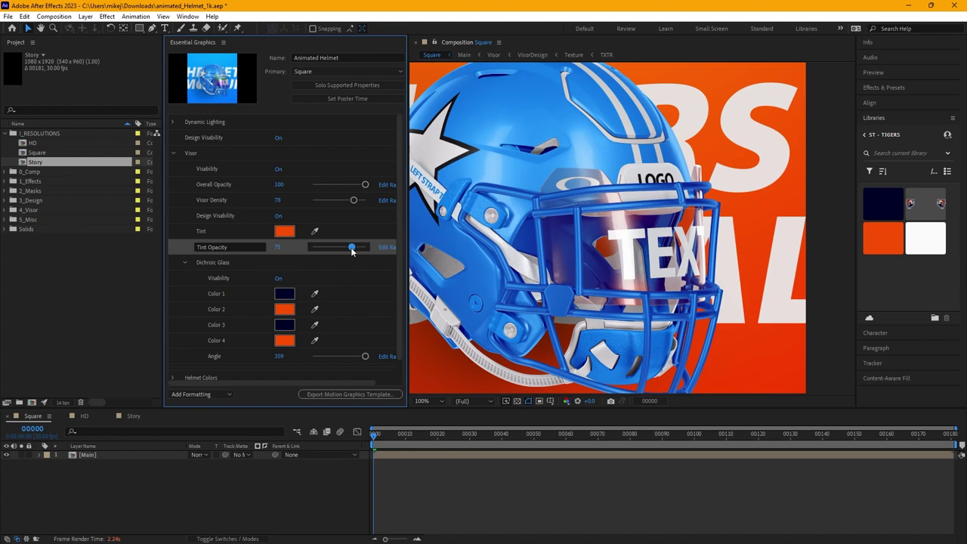
pyautogui.moveTo(352, 252); pyautogui.dragTo(360, 251)
pyautogui.moveTo(352, 200); pyautogui.dragTo(348, 204)
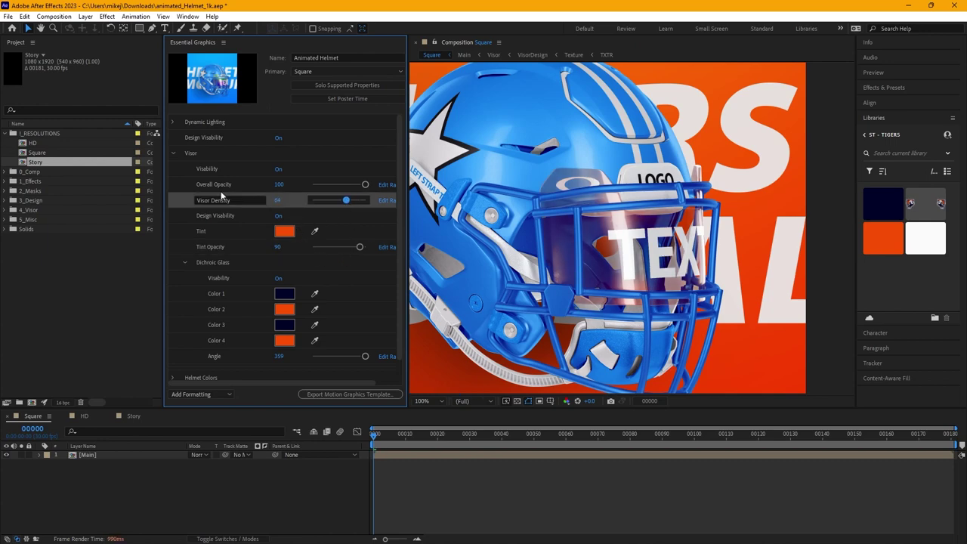
pyautogui.click(173, 154)
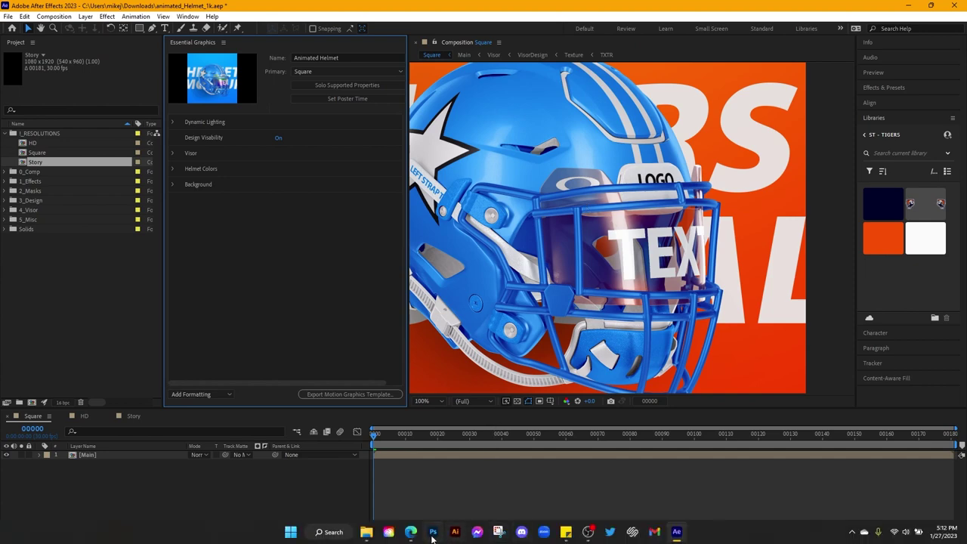
# Step: Switch to the AddYourDesignHere.psd design file in Photoshop and select the BG layer
pyautogui.click(433, 533)
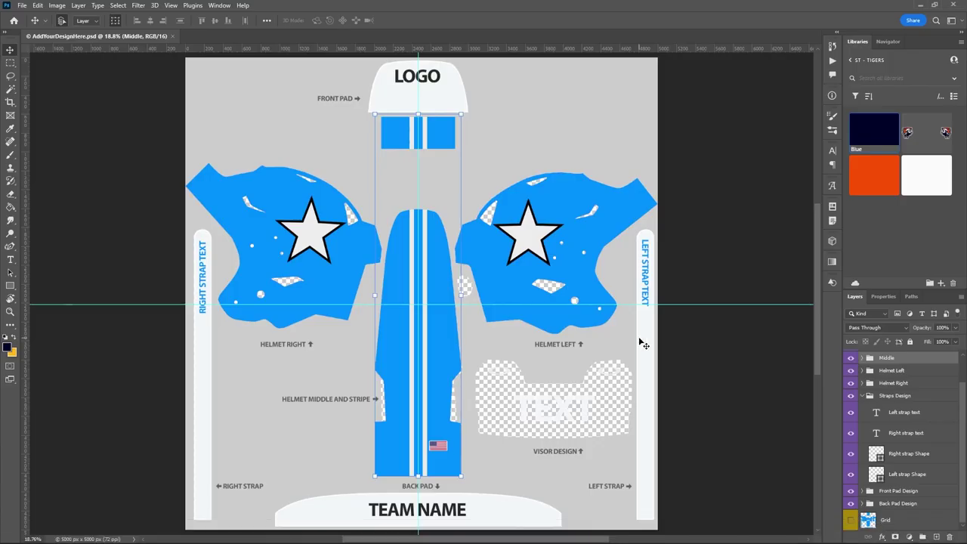
pyautogui.scroll(2, 894, 385)
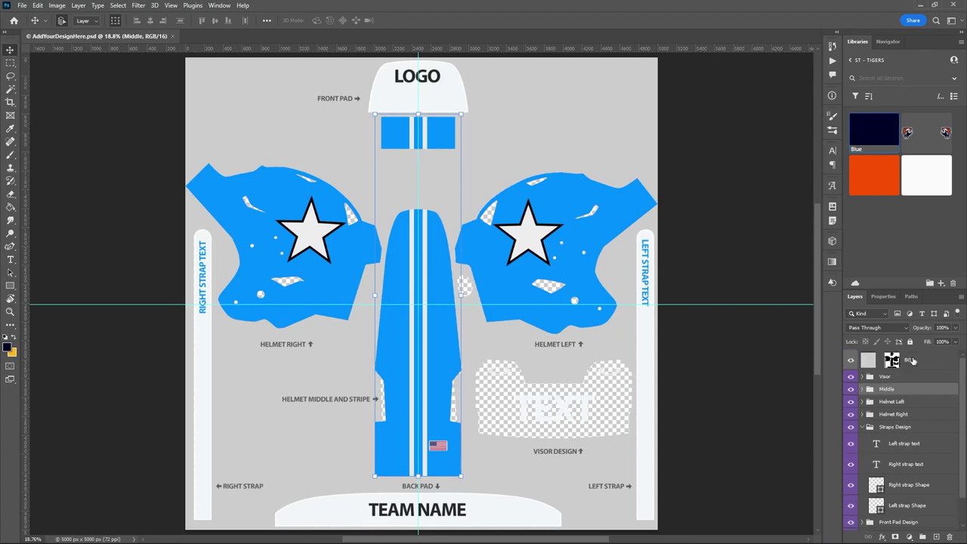
pyautogui.click(913, 360)
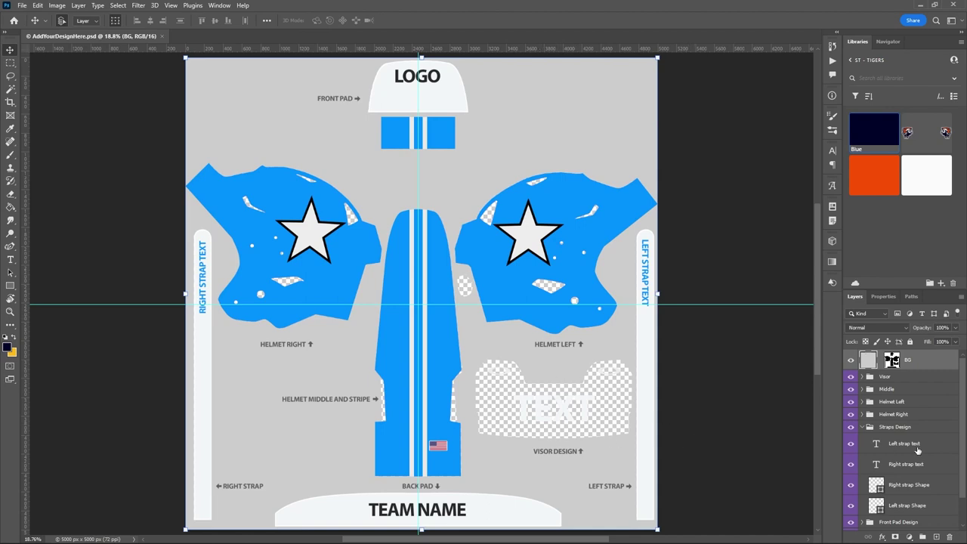
# Step: Collapse the Straps Design group, and in the Visor group show the visorColor layer and hide the text layer
pyautogui.click(863, 428)
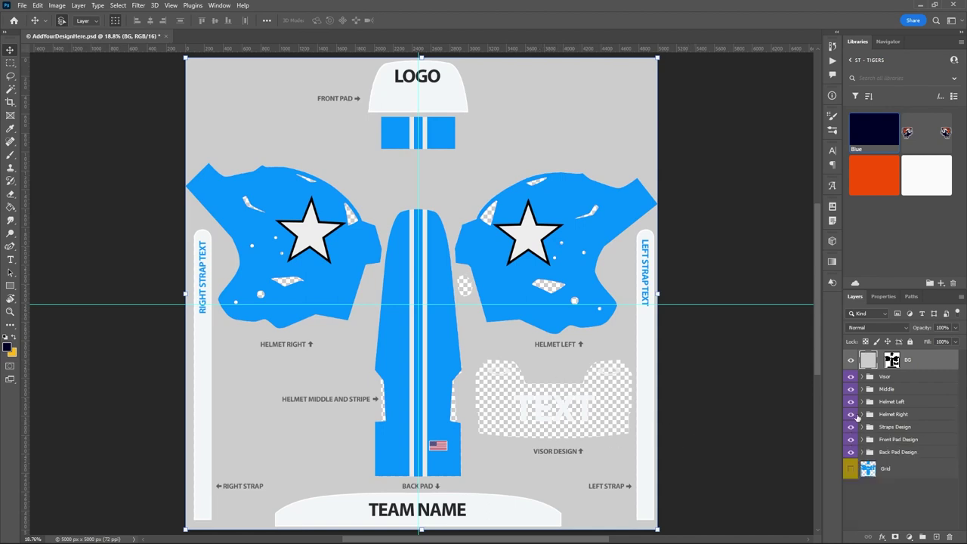
pyautogui.click(862, 377)
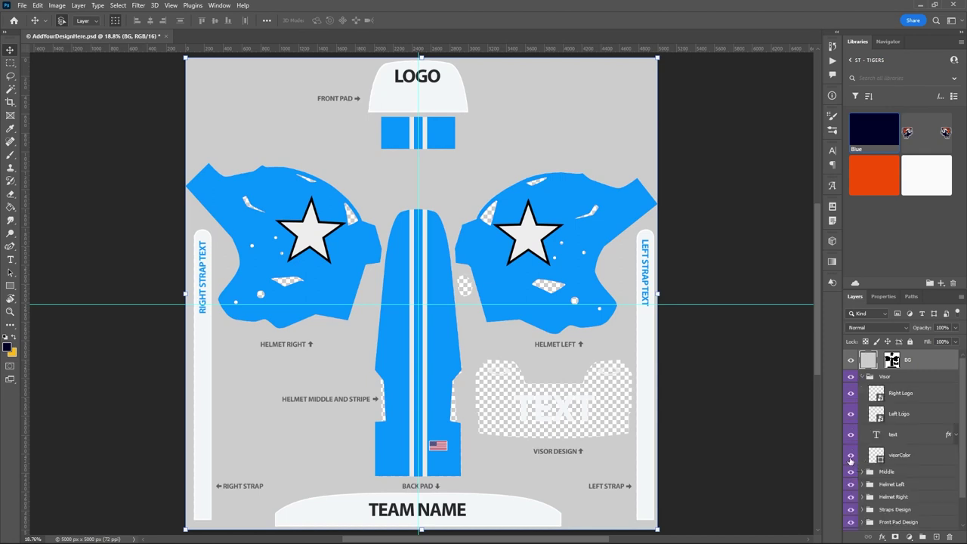
pyautogui.click(851, 456)
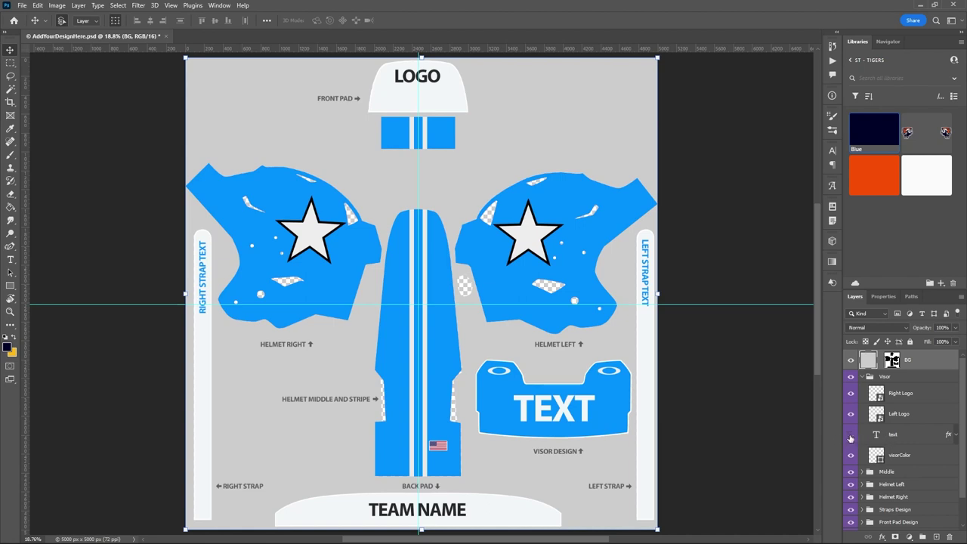
pyautogui.click(851, 437)
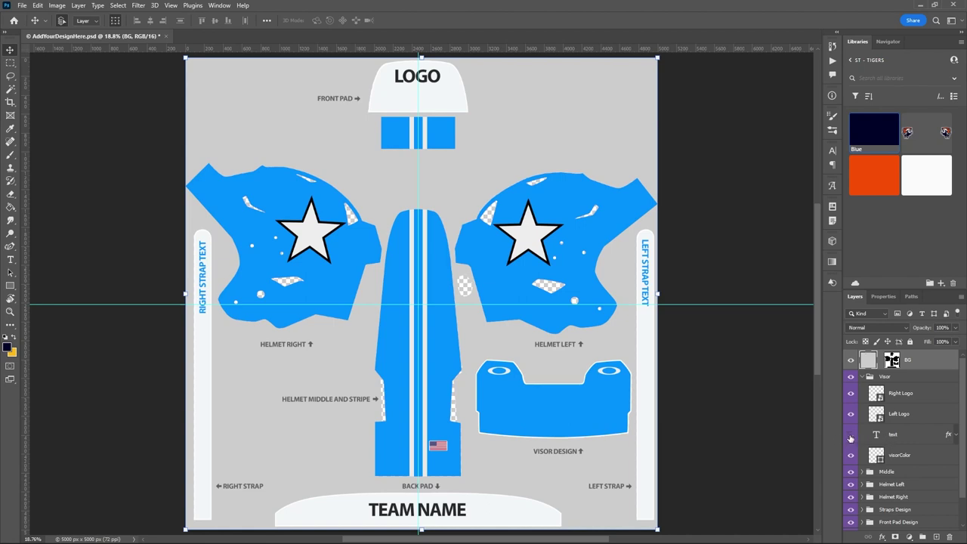
# Step: Open the visor's Right Logo smart object and show the Swoosh layer instead of O, displaying BG Color only while swapping
pyautogui.click(879, 396)
pyautogui.doubleClick(879, 396)
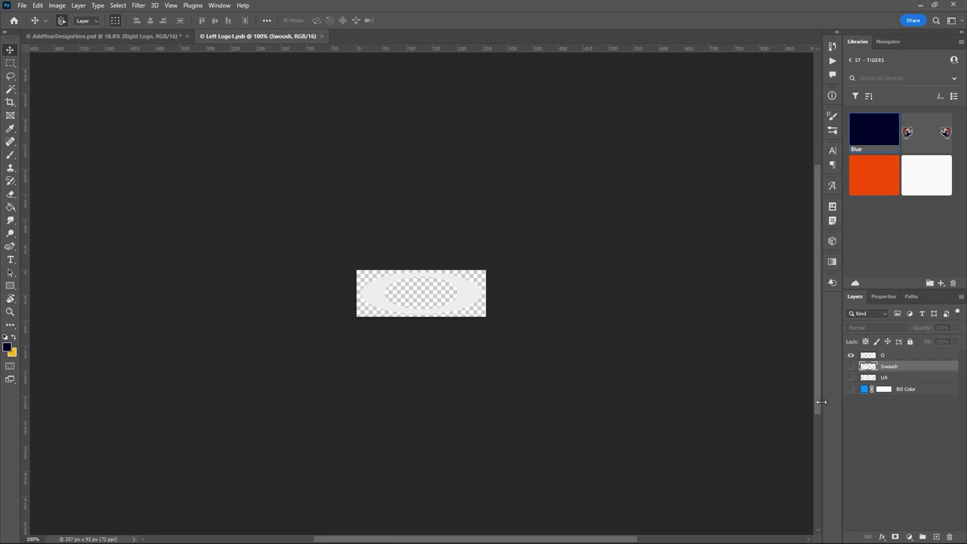
pyautogui.click(852, 389)
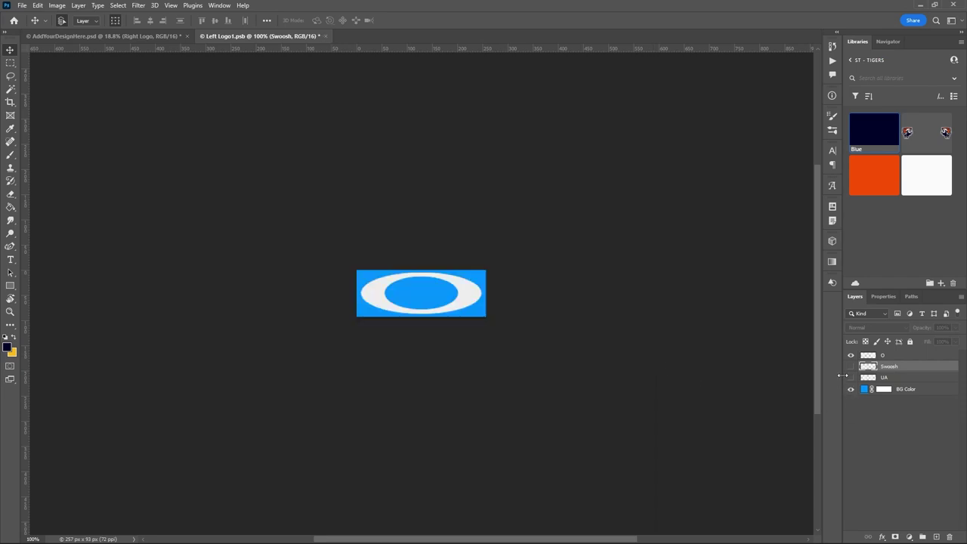
pyautogui.click(851, 355)
pyautogui.click(851, 366)
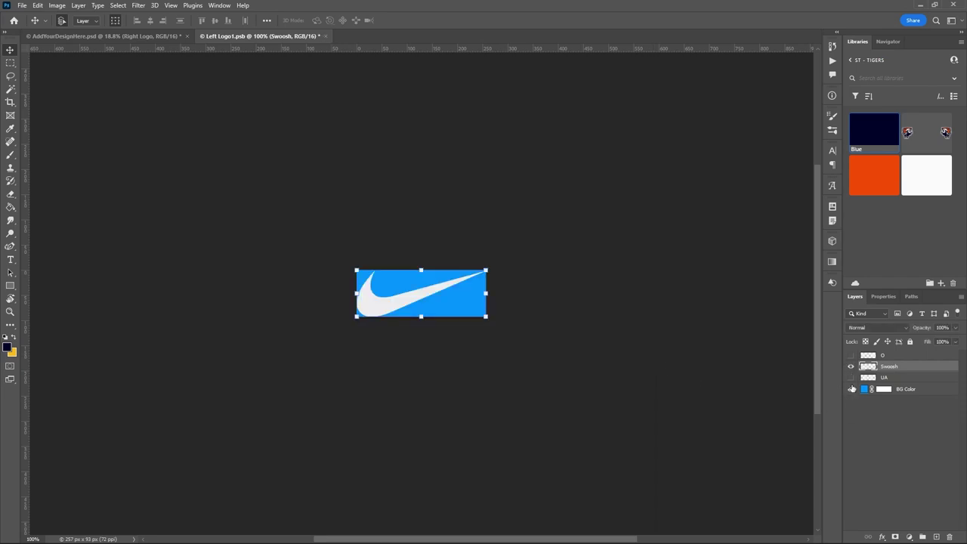
pyautogui.click(851, 390)
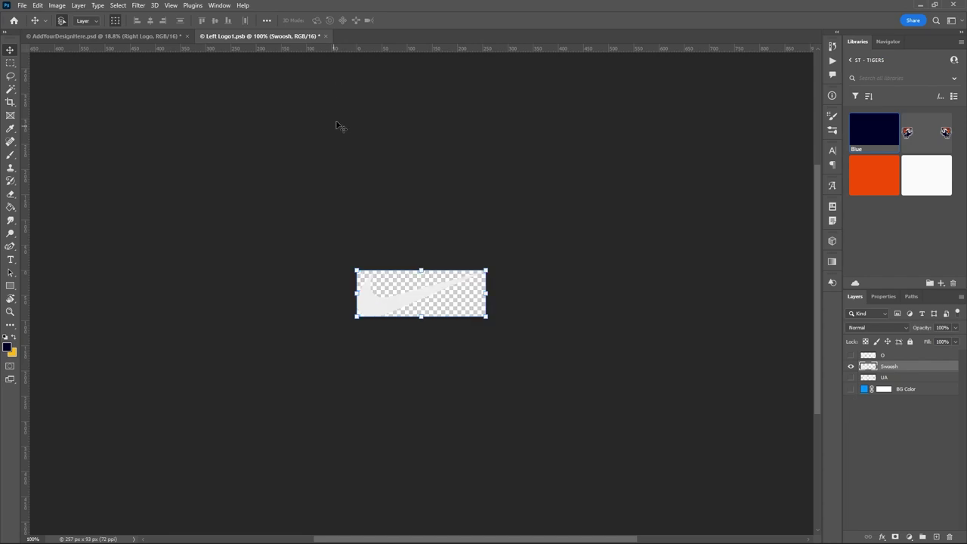
# Step: Save and close the open logo smart object, then show Swoosh instead of O in the visor's Left Logo smart object, saving and closing it
pyautogui.click(326, 37)
pyautogui.click(439, 205)
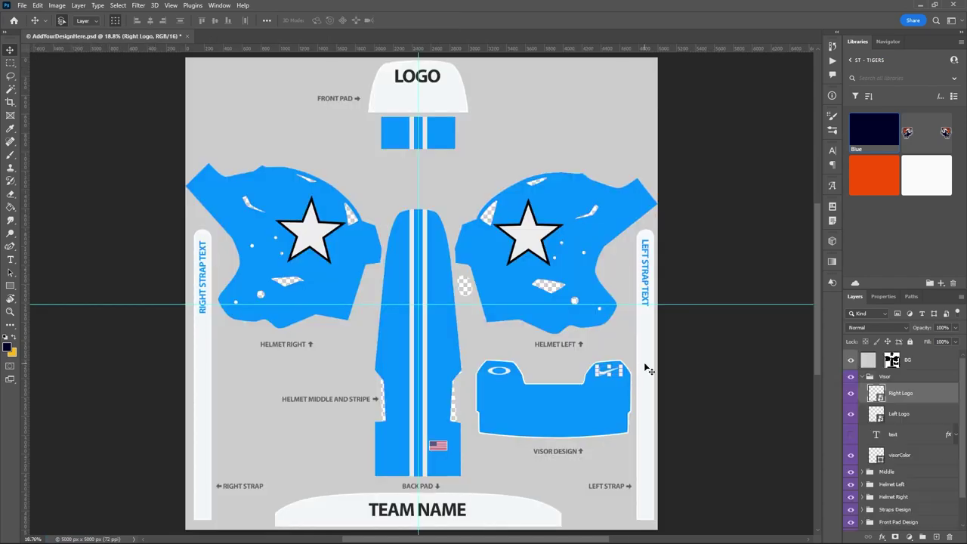
pyautogui.doubleClick(877, 416)
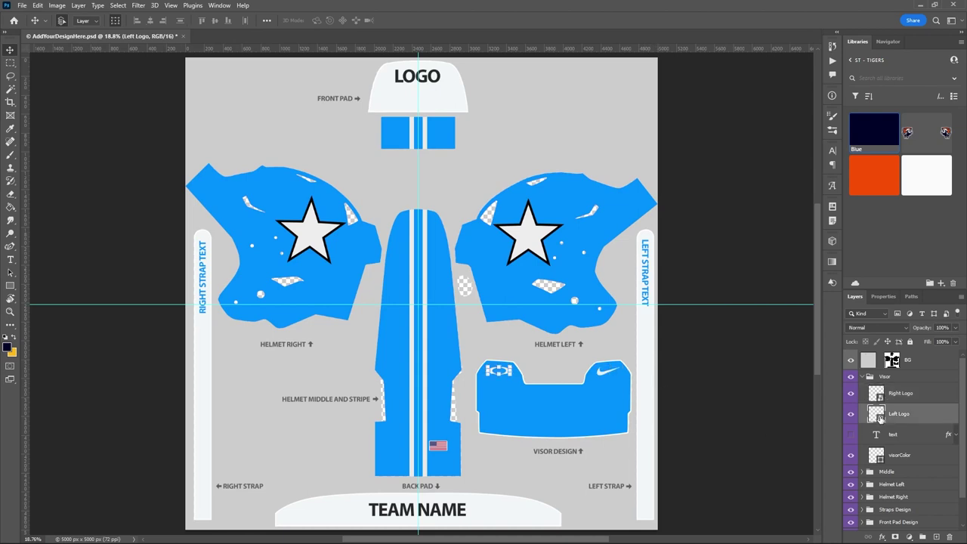
pyautogui.click(851, 355)
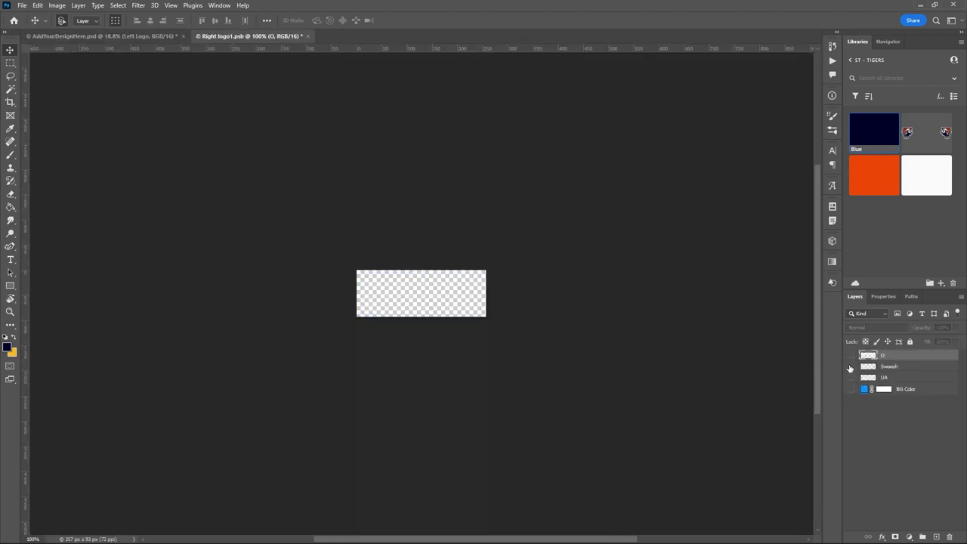
pyautogui.click(851, 366)
pyautogui.click(306, 35)
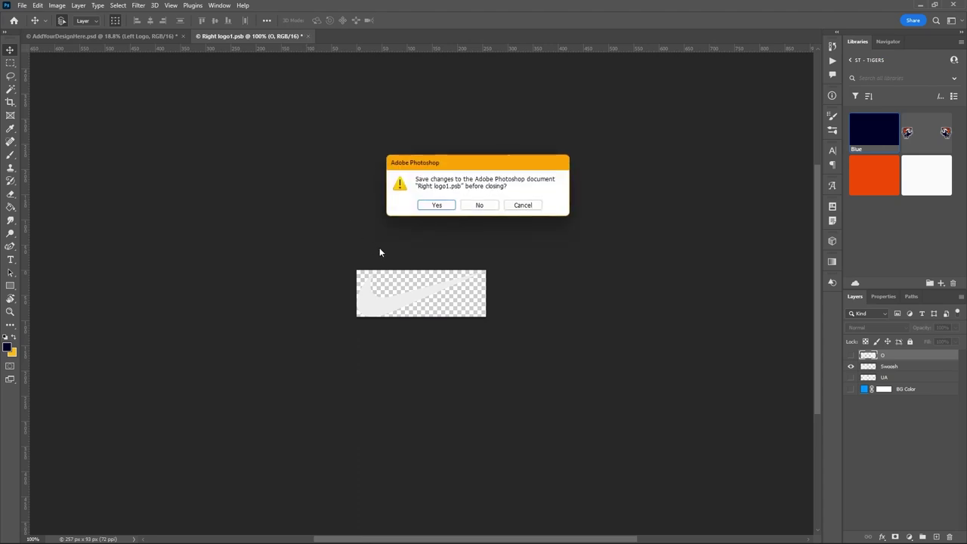
pyautogui.click(436, 205)
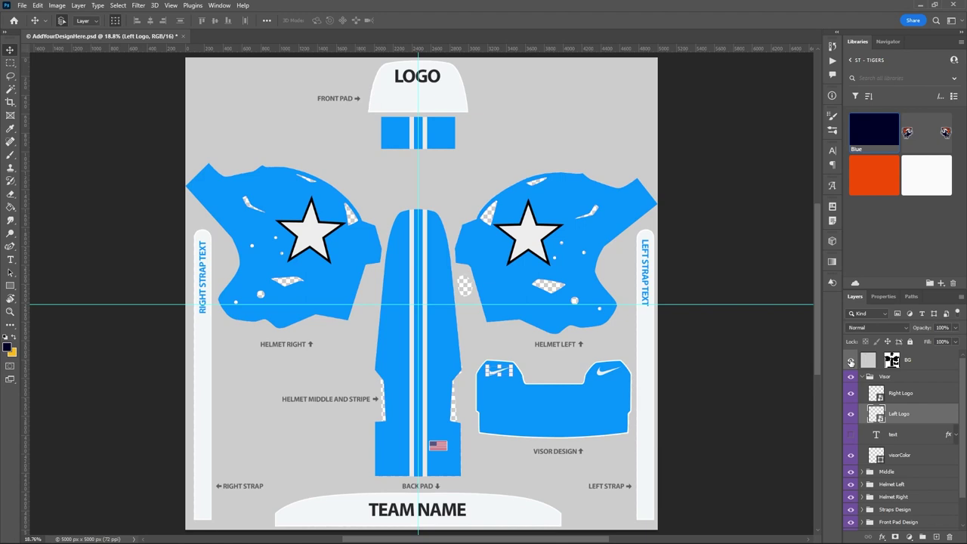
# Step: Hide the BG and visorColor layers and save the design file
pyautogui.click(851, 362)
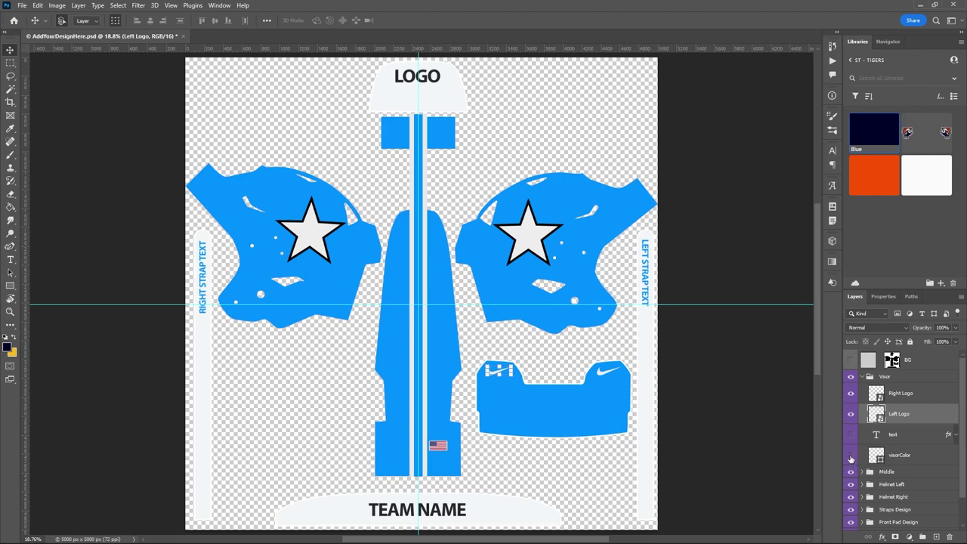
pyautogui.click(851, 457)
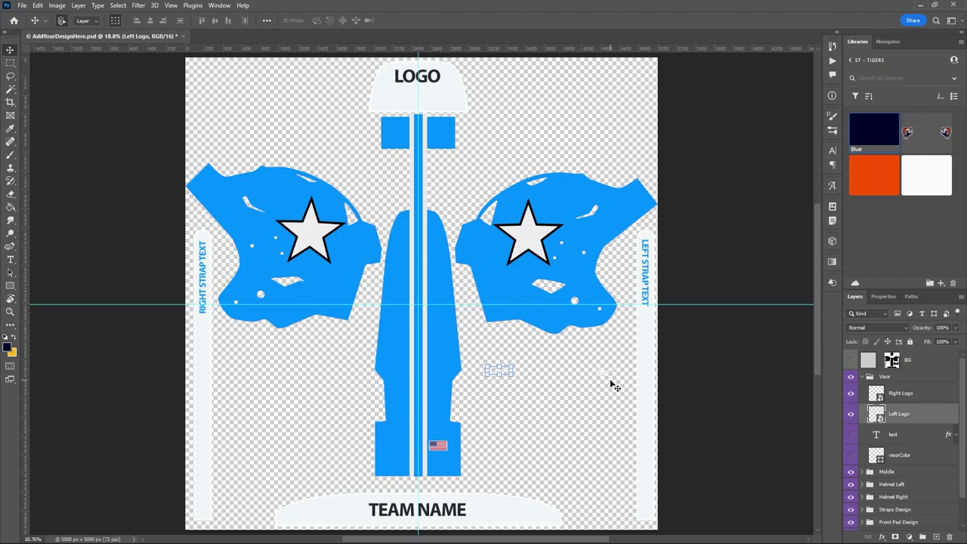
pyautogui.hotkey('ctrl', 's')
# Step: Switch to After Effects and check the visor logos on both sides of the helmet at frames 116 and 0
pyautogui.moveTo(574, 541)
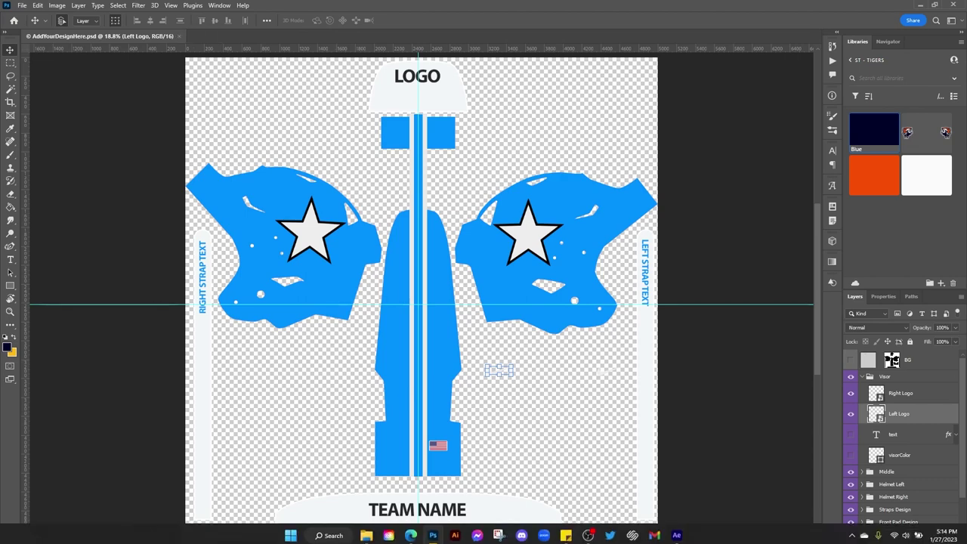
pyautogui.click(676, 532)
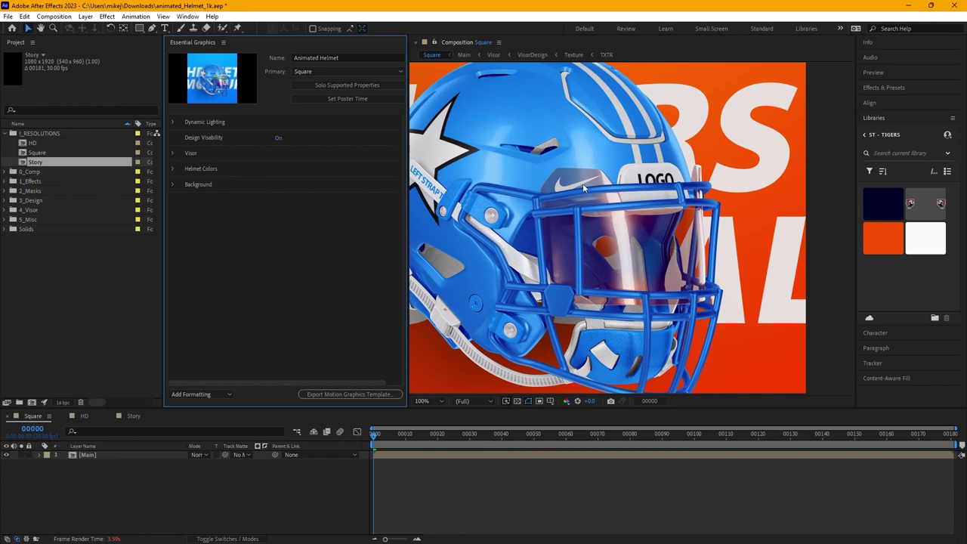
pyautogui.press(',')
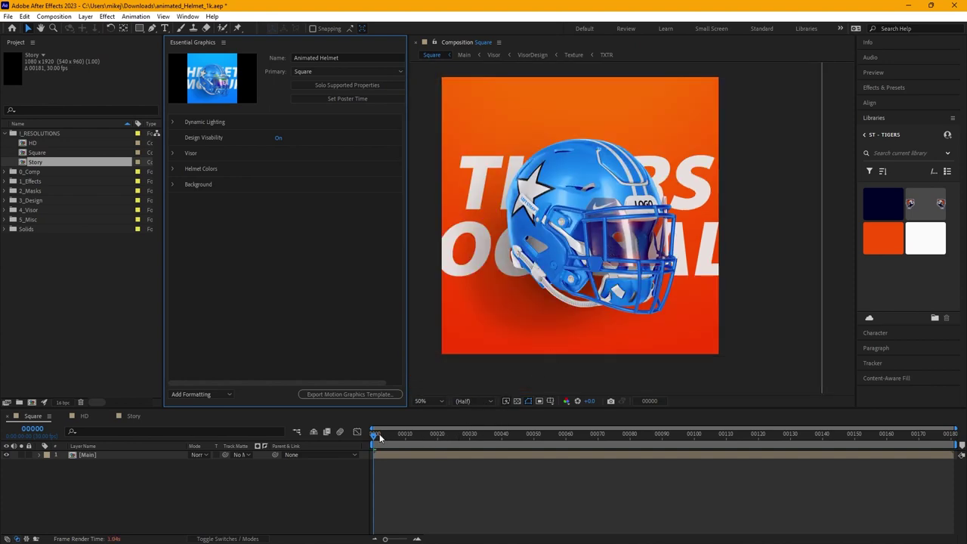
pyautogui.moveTo(374, 437); pyautogui.dragTo(745, 437)
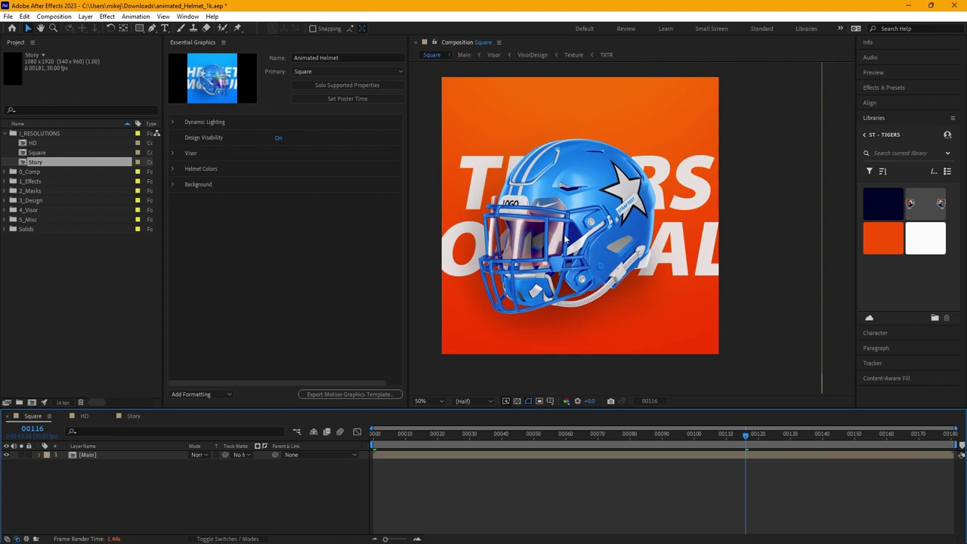
pyautogui.moveTo(565, 239); pyautogui.dragTo(594, 229)
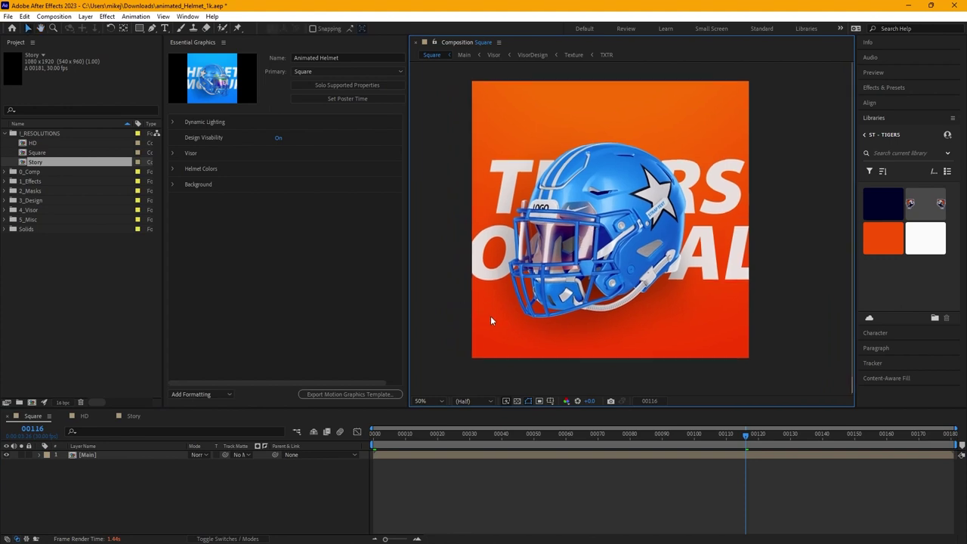
pyautogui.moveTo(744, 437); pyautogui.dragTo(374, 434)
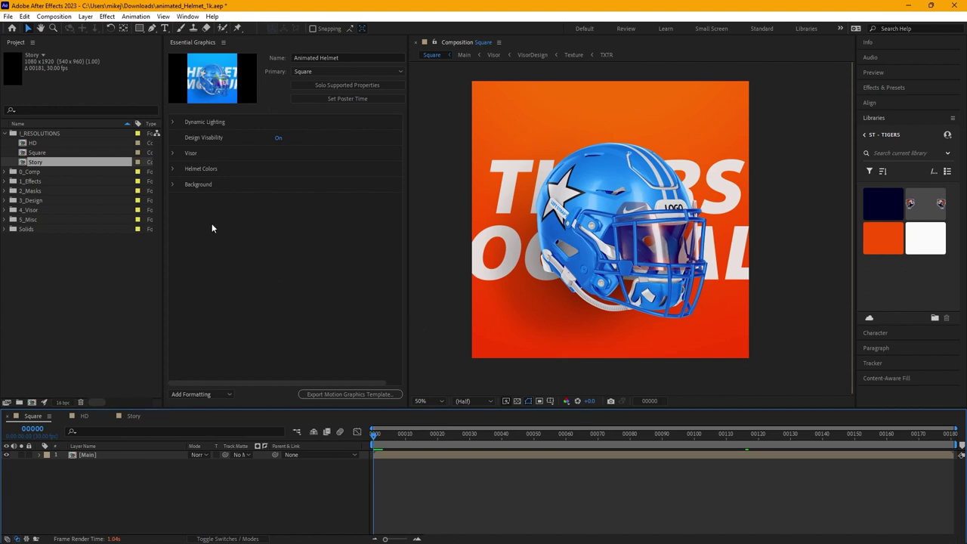
# Step: Expand the Helmet Colors controls and sample the library's orange swatch as the Shell Out color
pyautogui.click(172, 169)
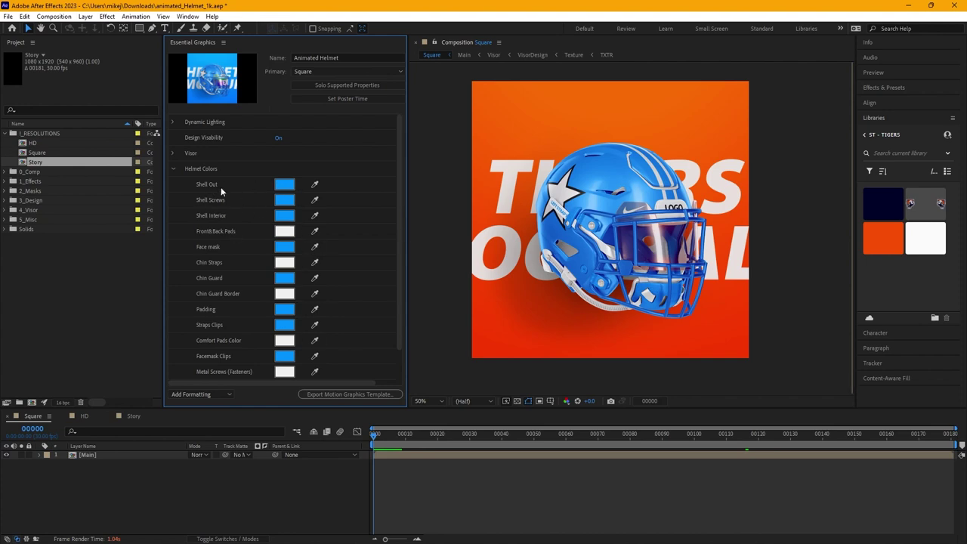
pyautogui.click(314, 184)
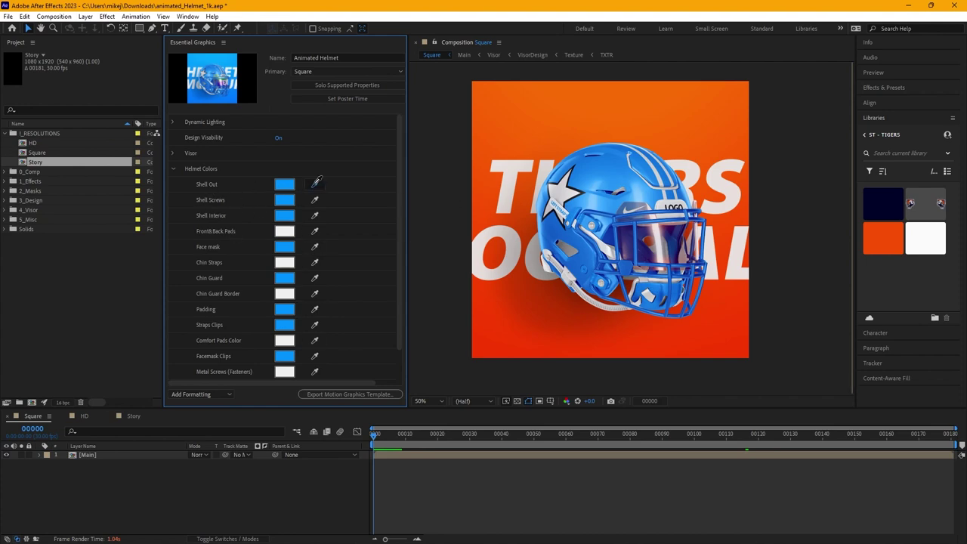
pyautogui.click(881, 234)
# Step: Switch to the design file in Photoshop, collapse the Visor group and select the Left Shell layer in Helmet Left
pyautogui.moveTo(538, 537)
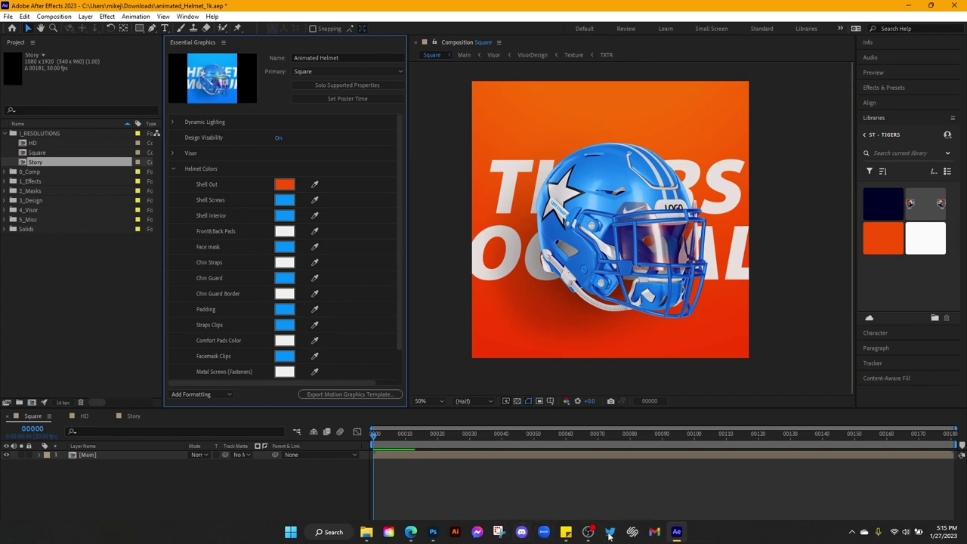
pyautogui.click(433, 533)
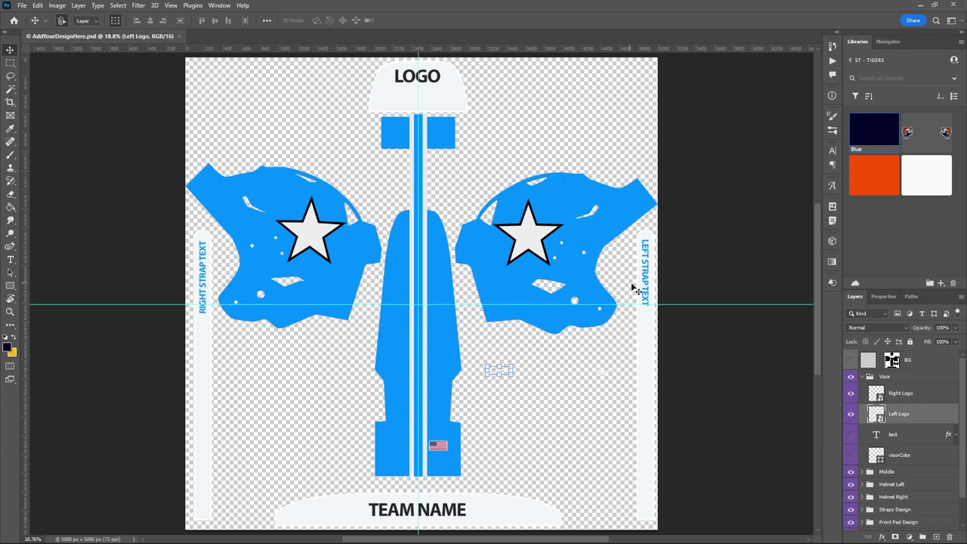
pyautogui.click(862, 378)
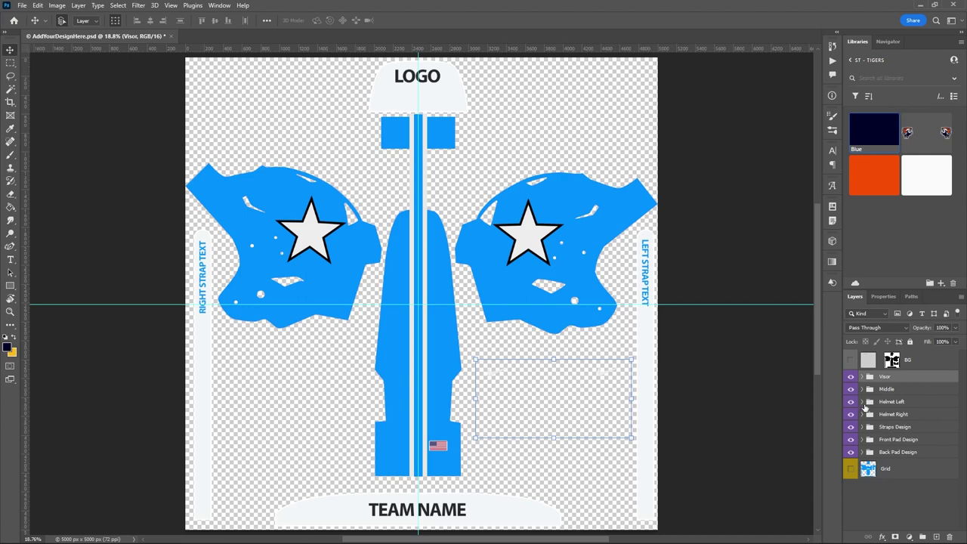
pyautogui.click(593, 240)
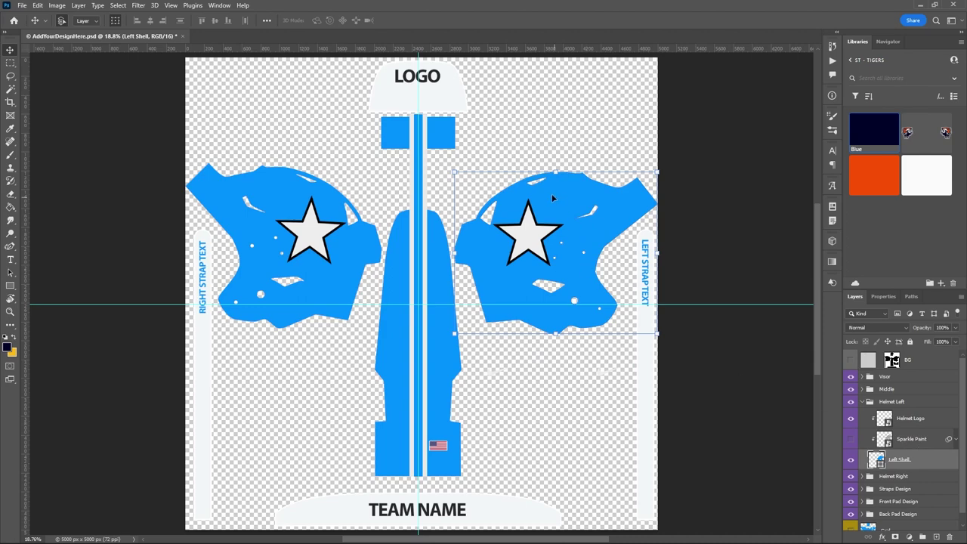
# Step: Show the Sparkle Paint layer on the left shell, inspect its texture and Smart Filters up close, and save the design file
pyautogui.click(851, 441)
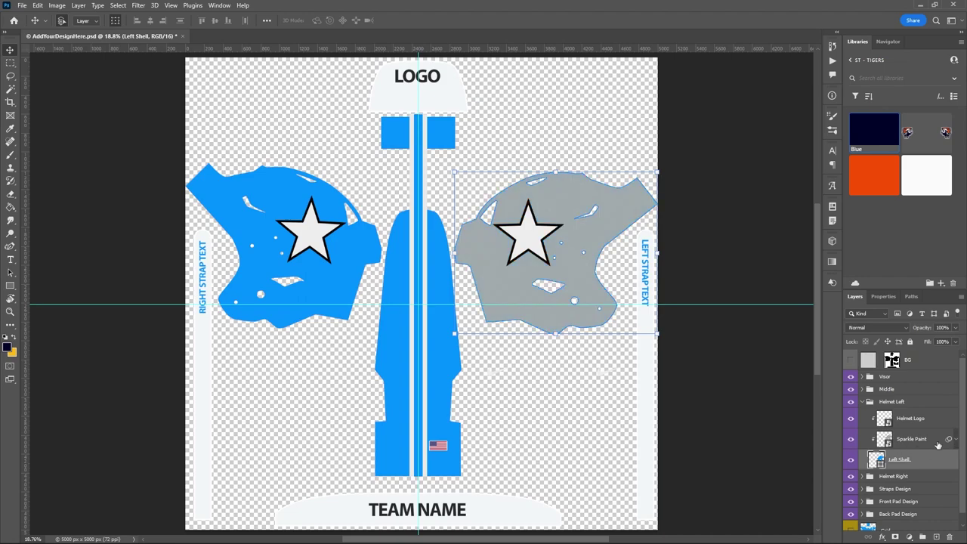
pyautogui.hotkey('ctrl', '+')
pyautogui.hotkey('ctrl', '+')
pyautogui.hotkey('ctrl', '+')
pyautogui.hotkey('ctrl', '+')
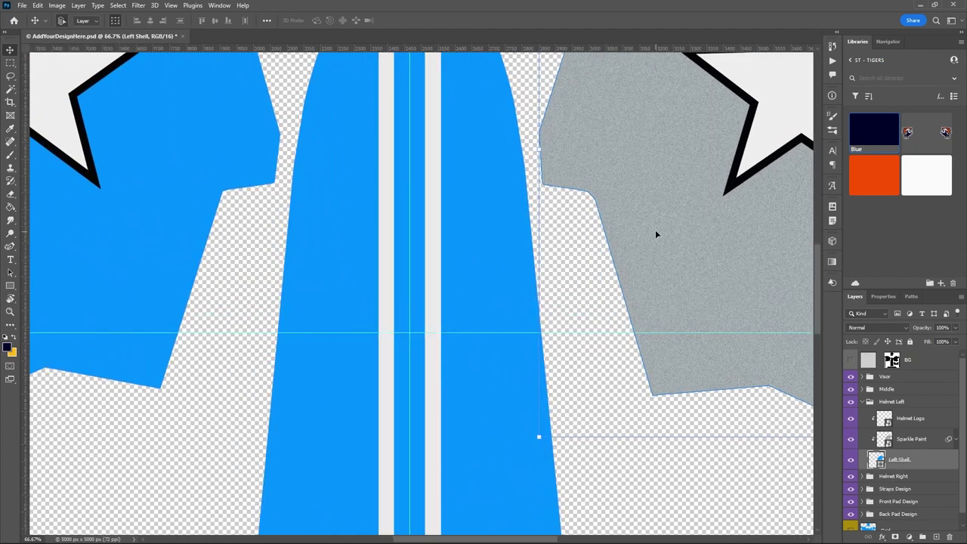
pyautogui.moveTo(673, 229); pyautogui.dragTo(264, 344)
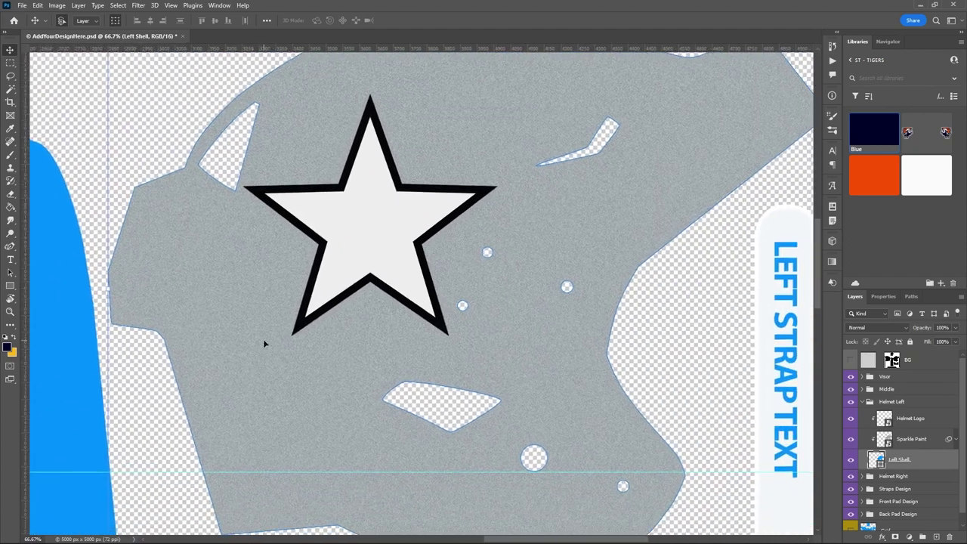
pyautogui.click(956, 440)
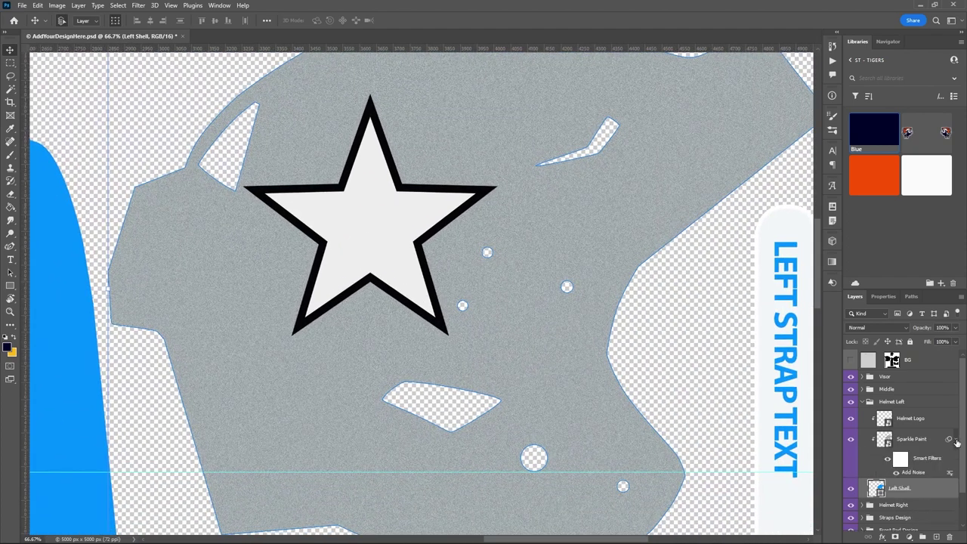
pyautogui.click(956, 440)
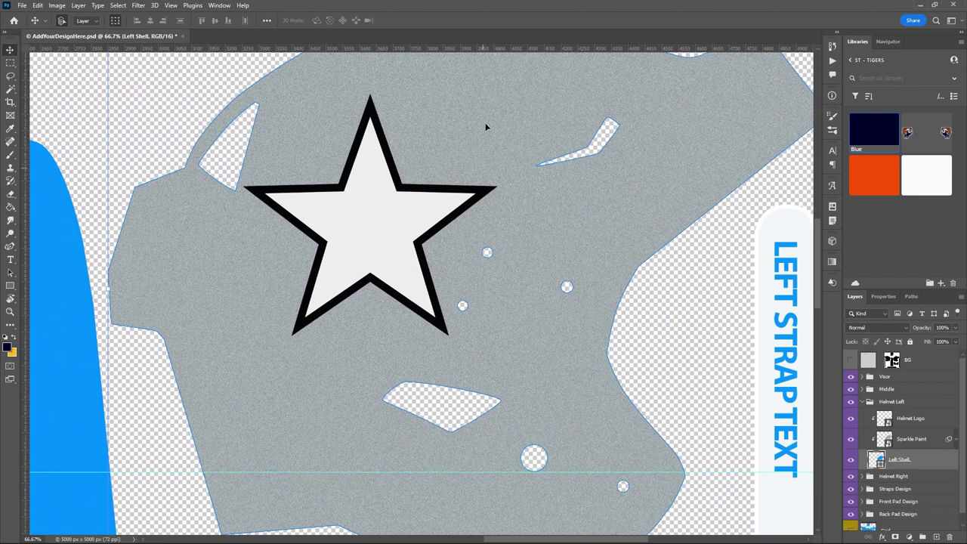
pyautogui.scroll(1, 508, 285)
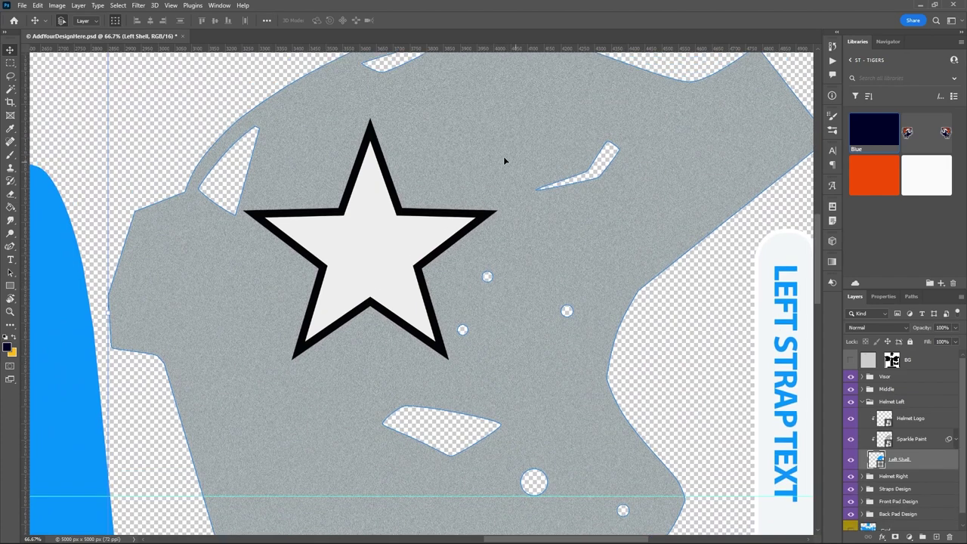
pyautogui.hotkey('ctrl', '0')
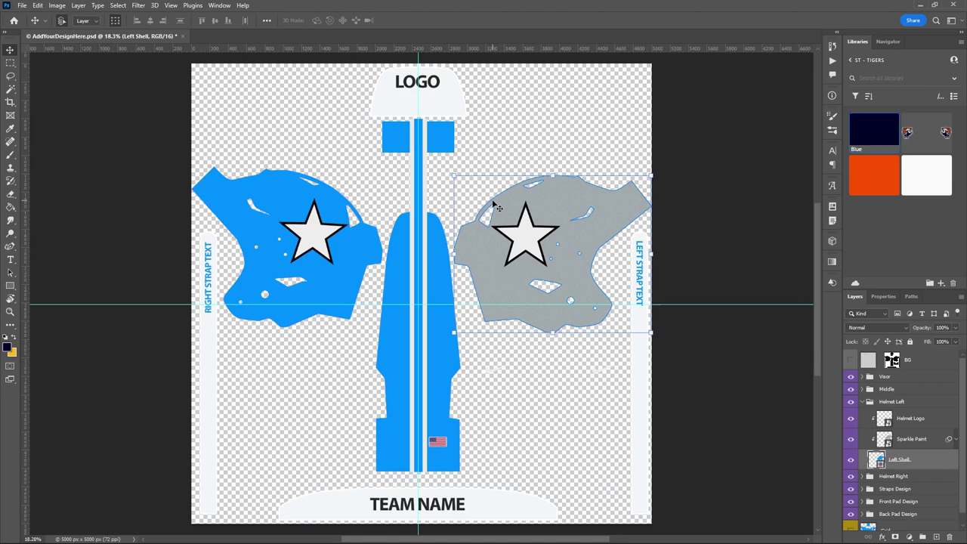
pyautogui.hotkey('ctrl', 's')
# Step: Switch to After Effects and examine the sparkle paint and visor logo on the rendered helmet
pyautogui.moveTo(423, 542)
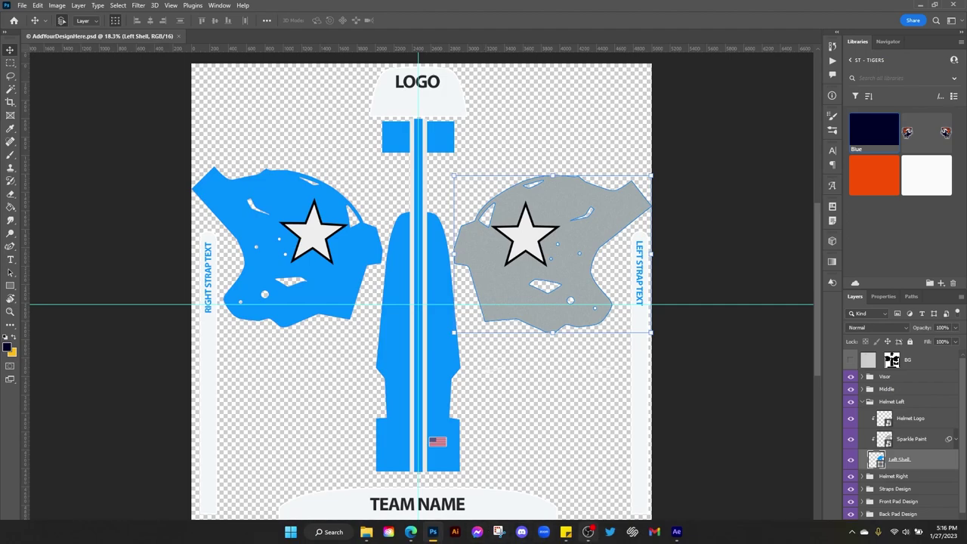
pyautogui.click(677, 532)
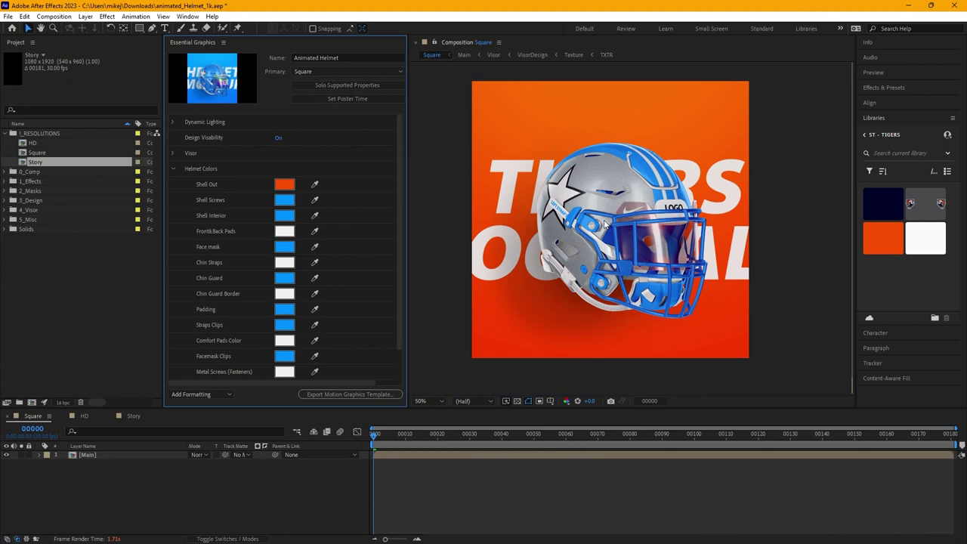
pyautogui.scroll(4, 661, 250)
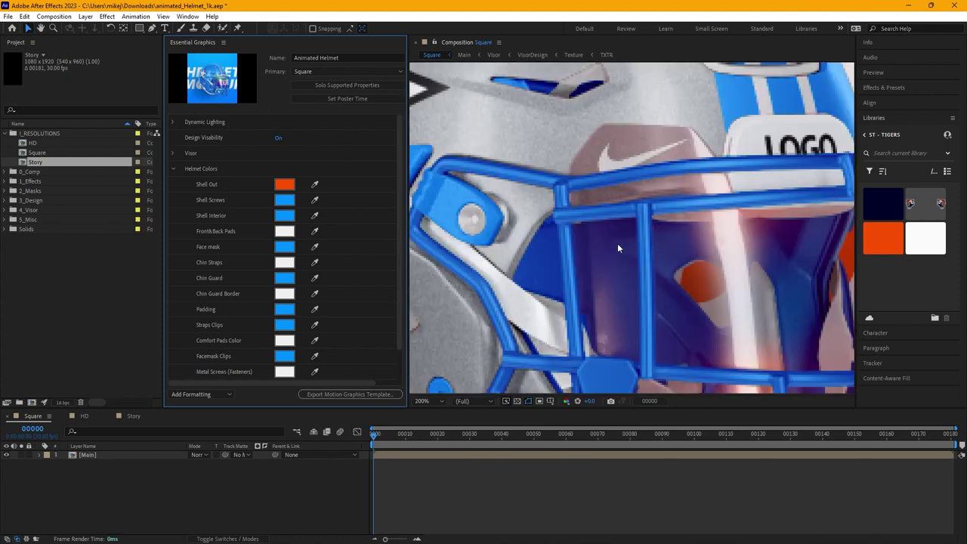
pyautogui.scroll(-2, 610, 222)
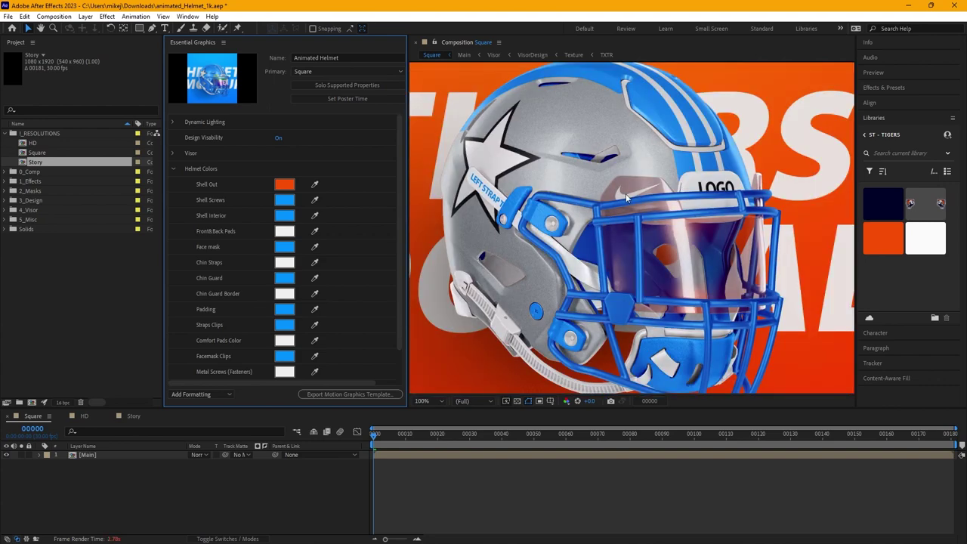
pyautogui.scroll(-2, 626, 198)
# Step: Switch back to Photoshop and hide the Sparkle Paint layer in the Helmet Left group
pyautogui.moveTo(571, 541)
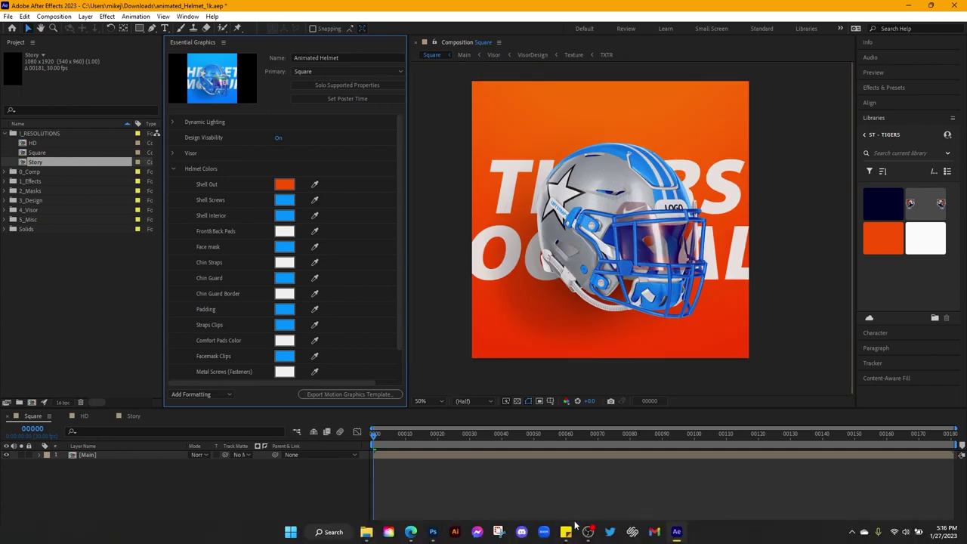
pyautogui.click(433, 530)
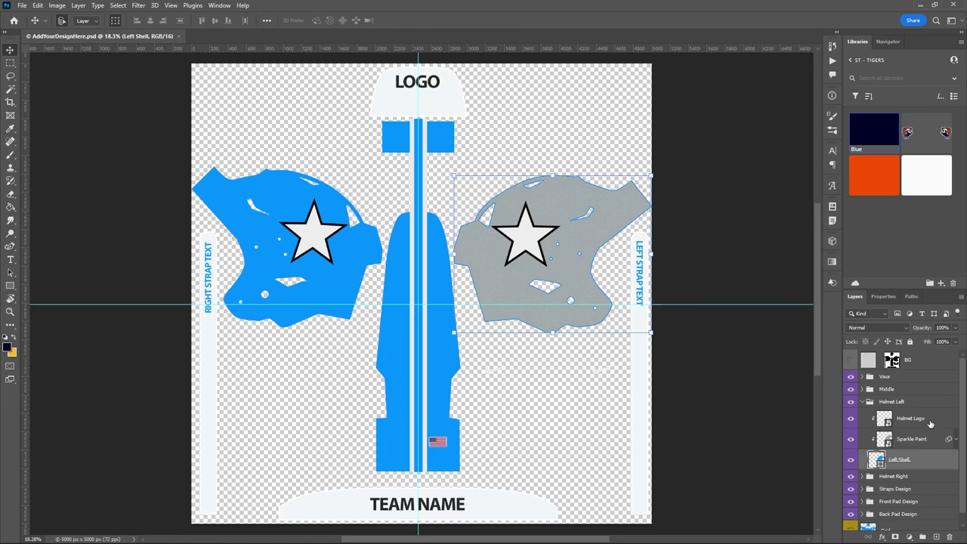
pyautogui.click(852, 440)
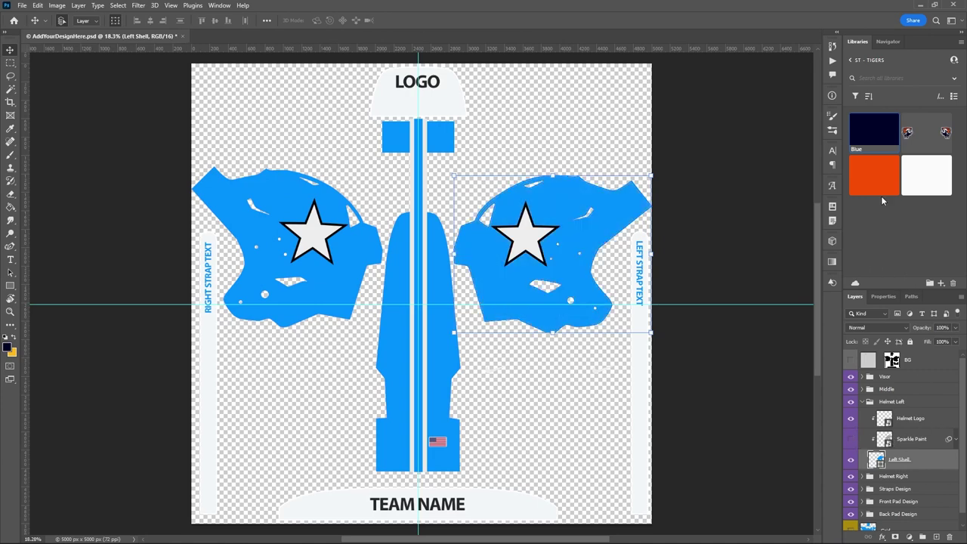
# Step: Place the Tigers Logo graphic from the library over the helmet's star logos and move its layer above the Visor group
pyautogui.moveTo(935, 138); pyautogui.dragTo(405, 257)
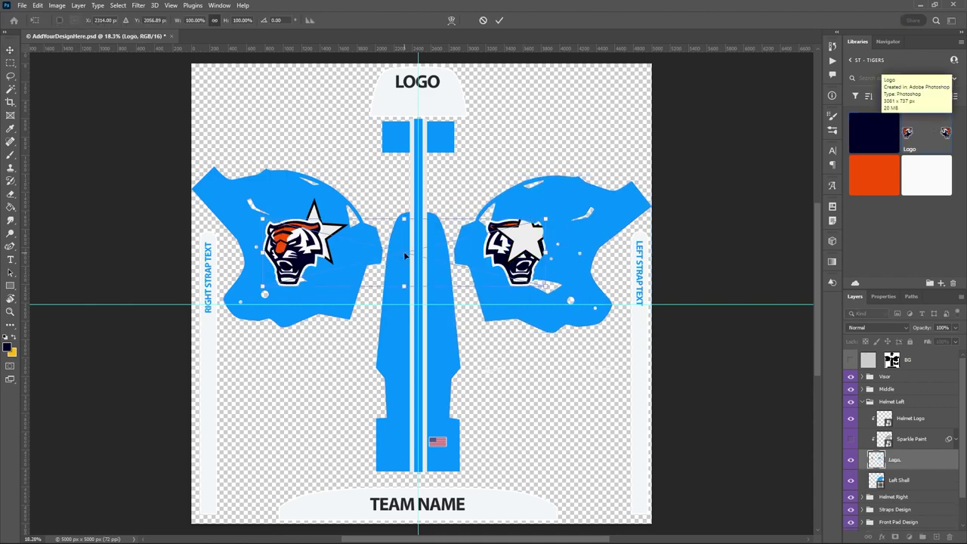
pyautogui.moveTo(299, 254); pyautogui.dragTo(316, 224)
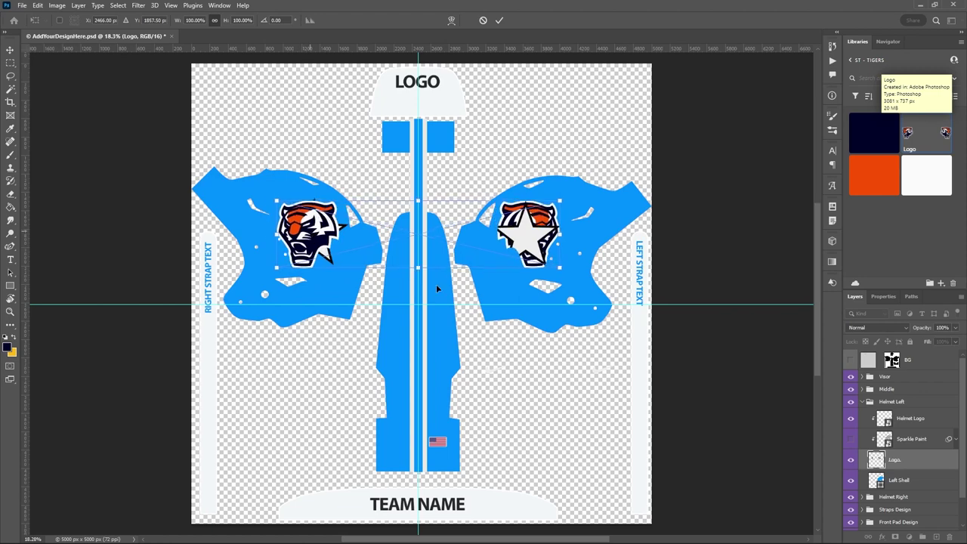
pyautogui.moveTo(909, 462); pyautogui.dragTo(910, 372)
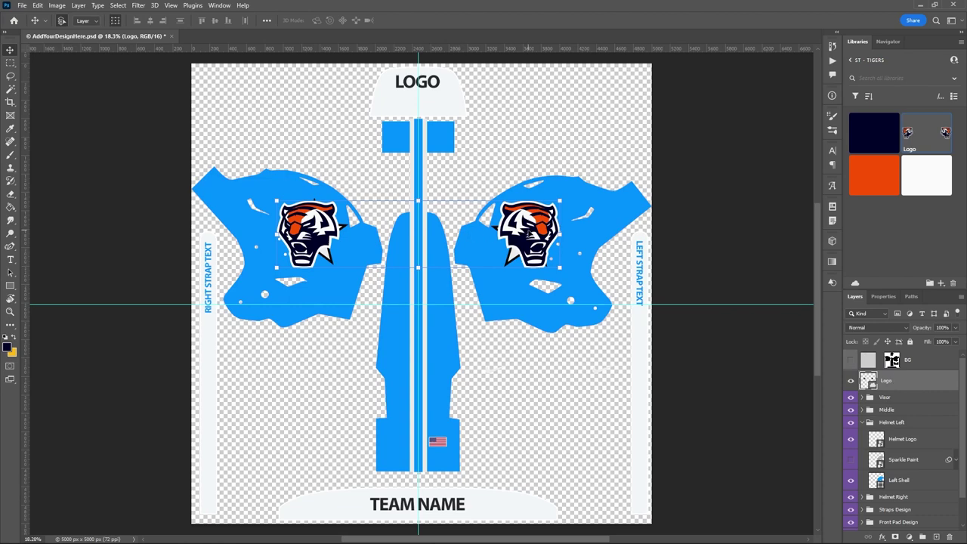
# Step: Nudge the placed Logo graphic slightly to the right across the two helmet shells
pyautogui.press('Right')
pyautogui.press('Right')
pyautogui.press('Right')
pyautogui.press('Right')
pyautogui.press('Right')
pyautogui.press('Right')
pyautogui.press('Right')
pyautogui.press('Right')
pyautogui.press('Right')
pyautogui.press('Right')
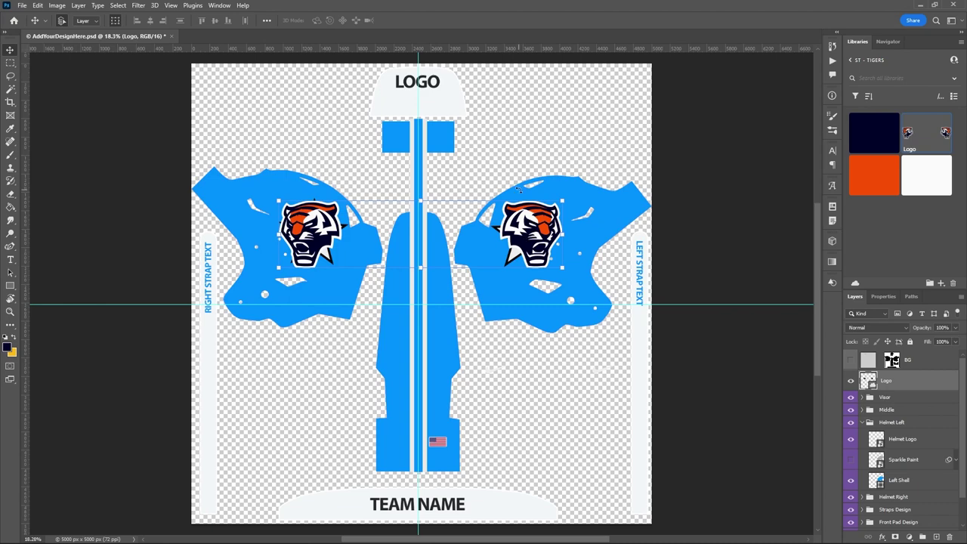
# Step: Collapse the Helmet Left group and hide both the Helmet Left and Helmet Right groups
pyautogui.click(863, 423)
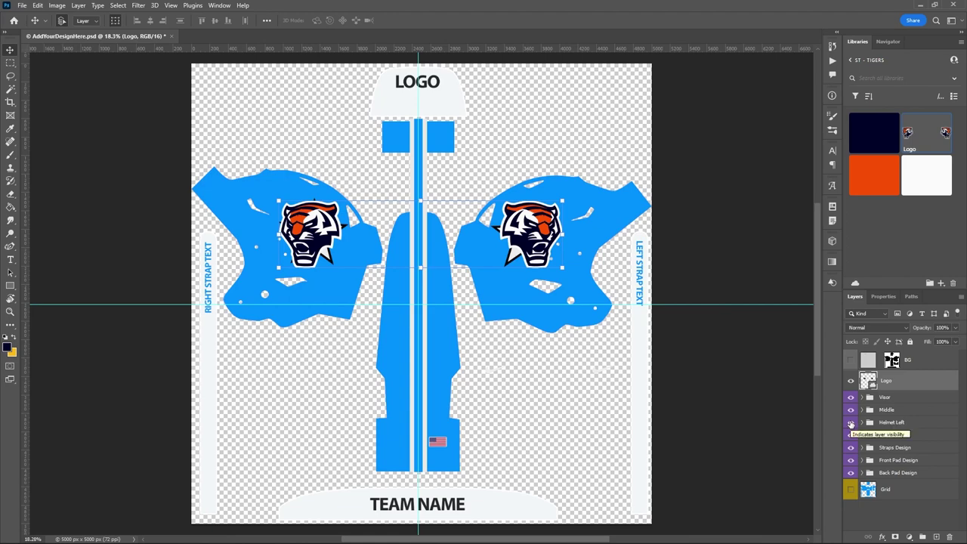
pyautogui.click(851, 435)
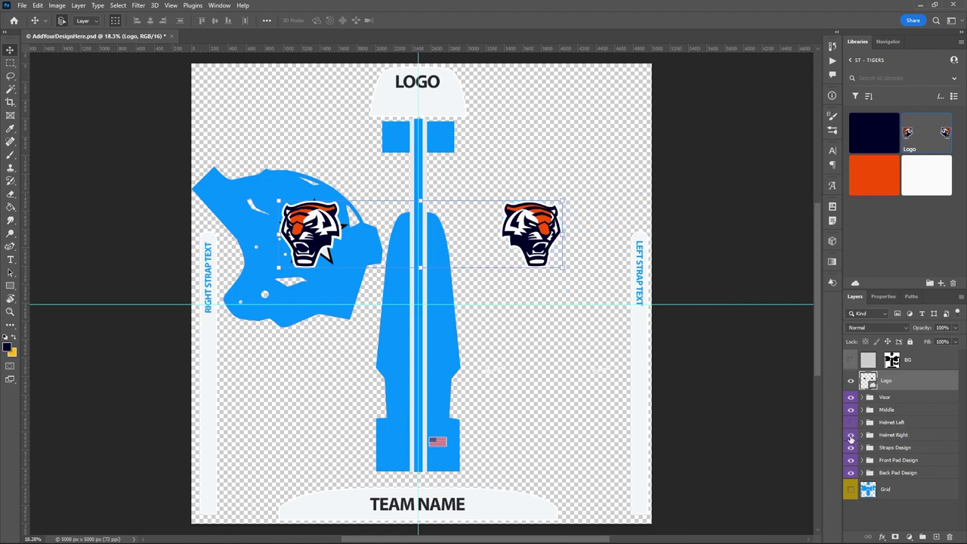
pyautogui.click(851, 435)
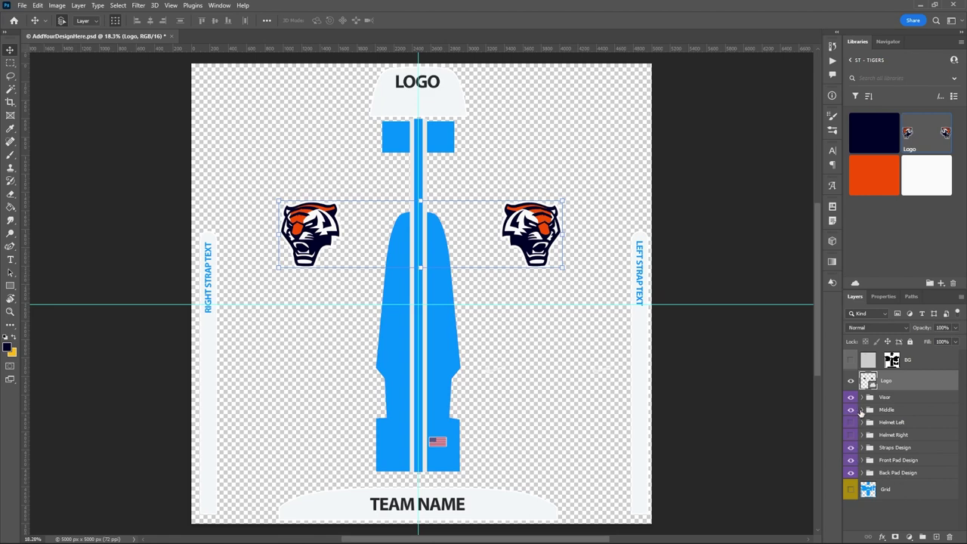
# Step: Expand the Middle group and hide its Middle Shapes subgroup, keeping the stripes and flag shown
pyautogui.click(863, 409)
pyautogui.scroll(-1, 889, 425)
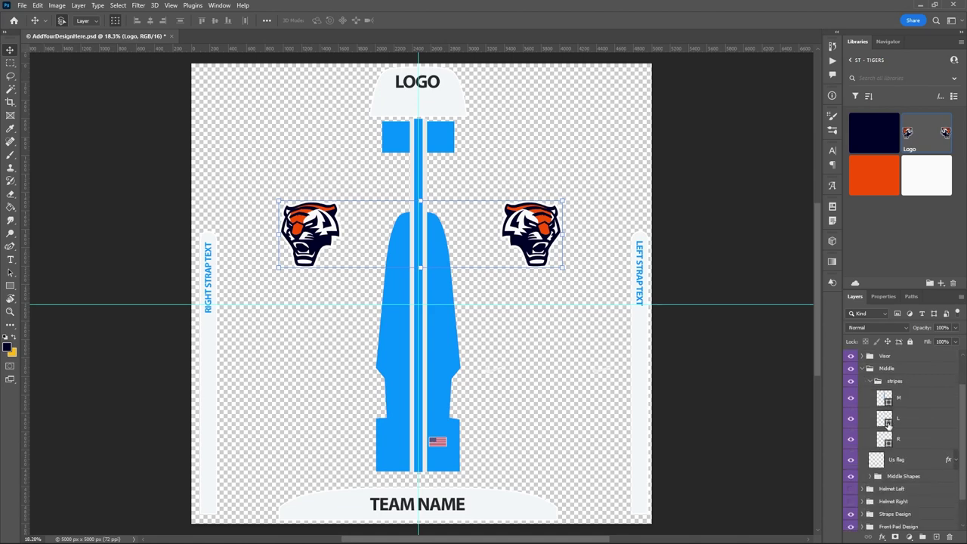
pyautogui.click(891, 463)
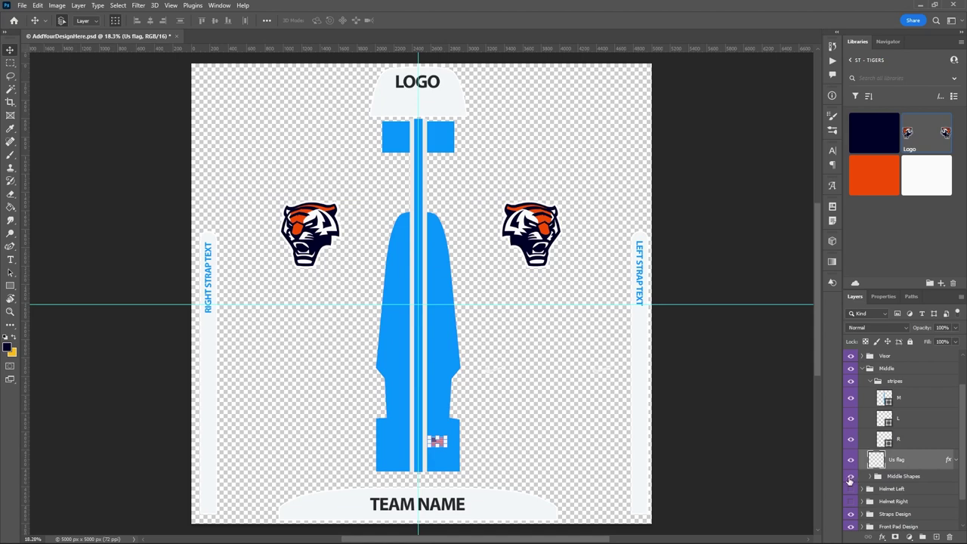
pyautogui.click(851, 478)
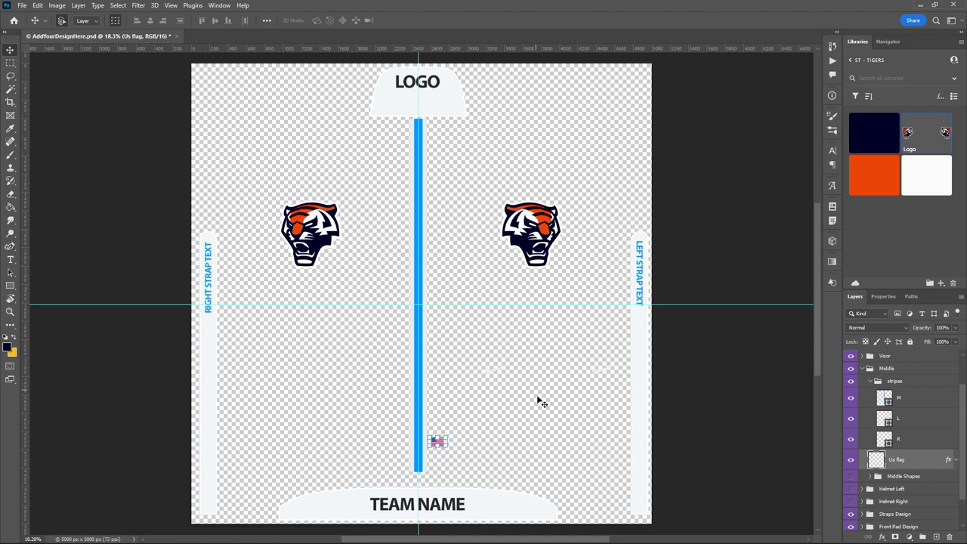
# Step: Color the L and R stripes with the library's White and the M stripe with Blue, and collapse the Middle group
pyautogui.click(903, 420)
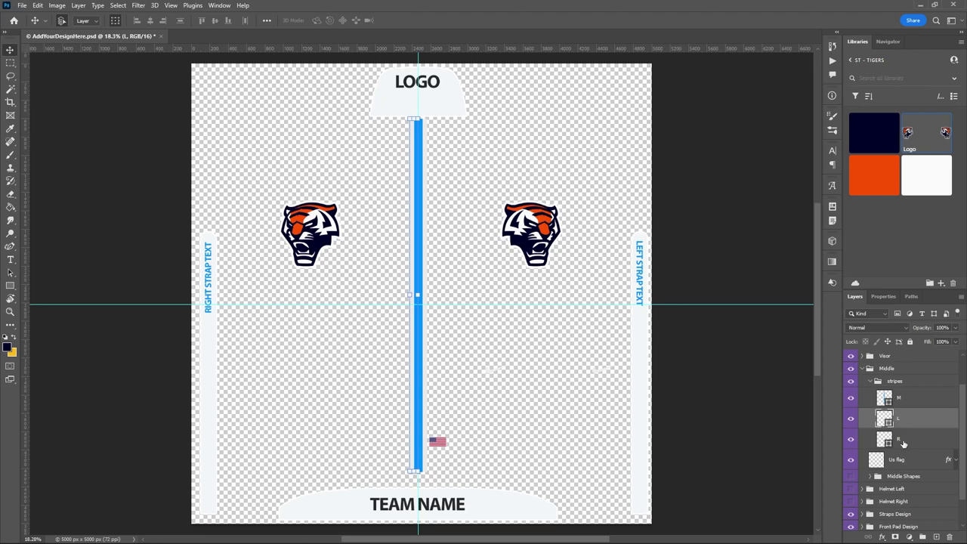
pyautogui.keyDown('shift'); pyautogui.click(906, 442); pyautogui.keyUp('shift')
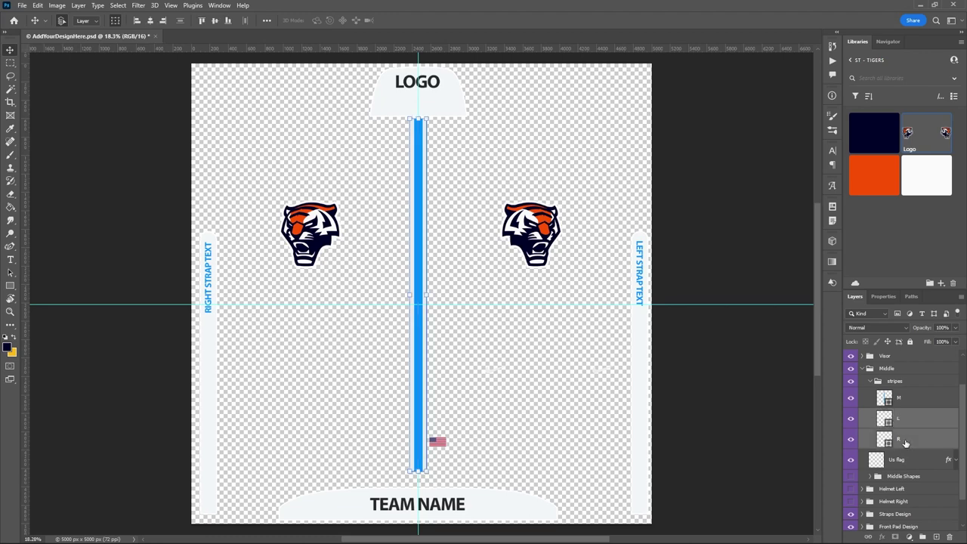
pyautogui.click(925, 176)
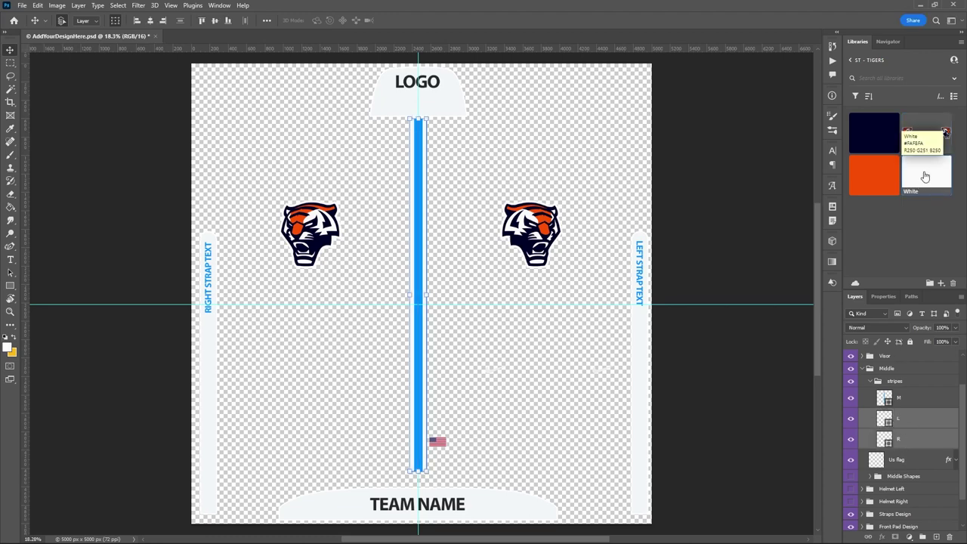
pyautogui.click(901, 399)
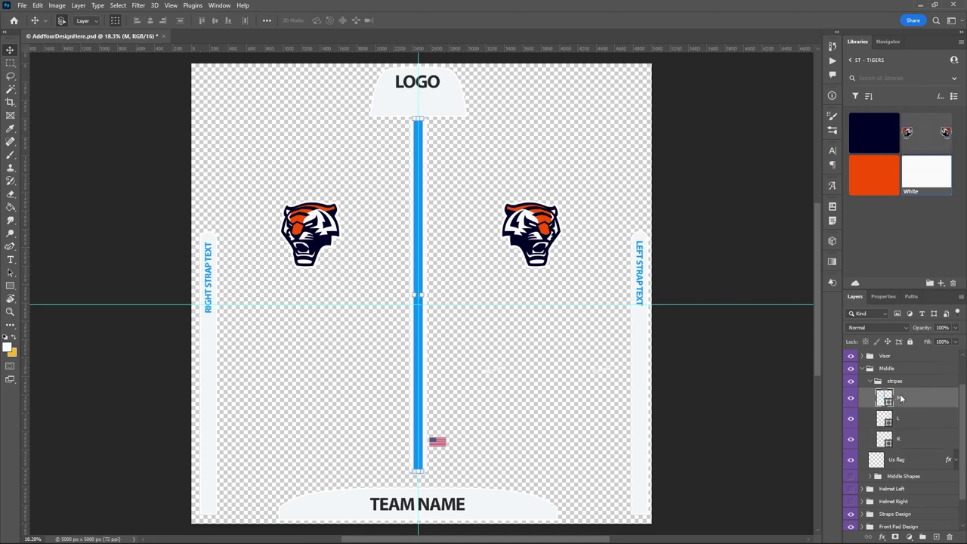
pyautogui.click(865, 130)
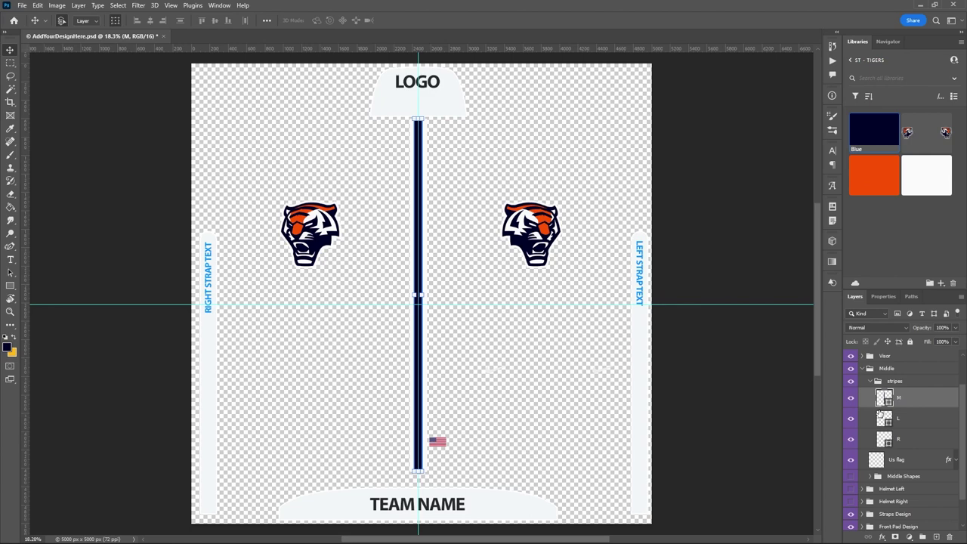
pyautogui.click(863, 369)
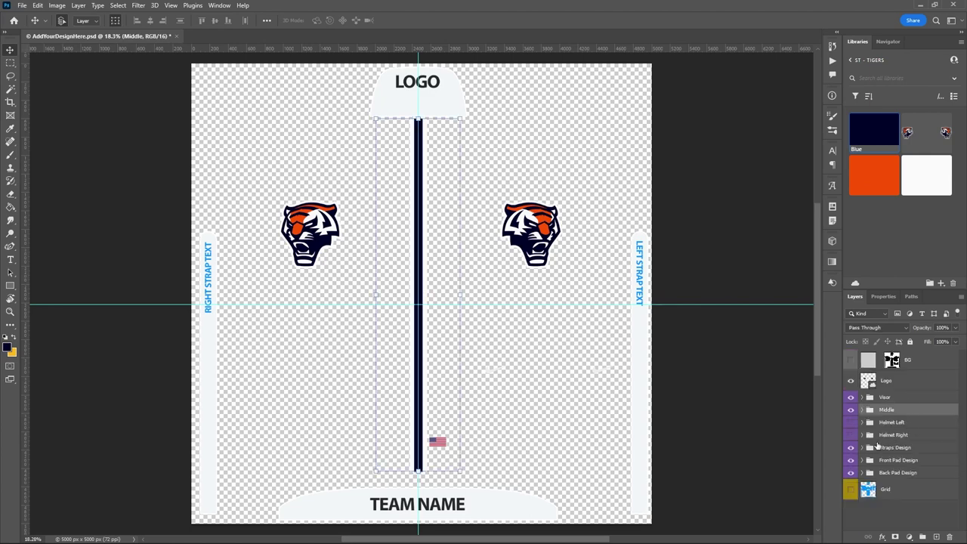
# Step: Expand the Straps Design group and color the left and right strap text with the library's Blue
pyautogui.click(862, 448)
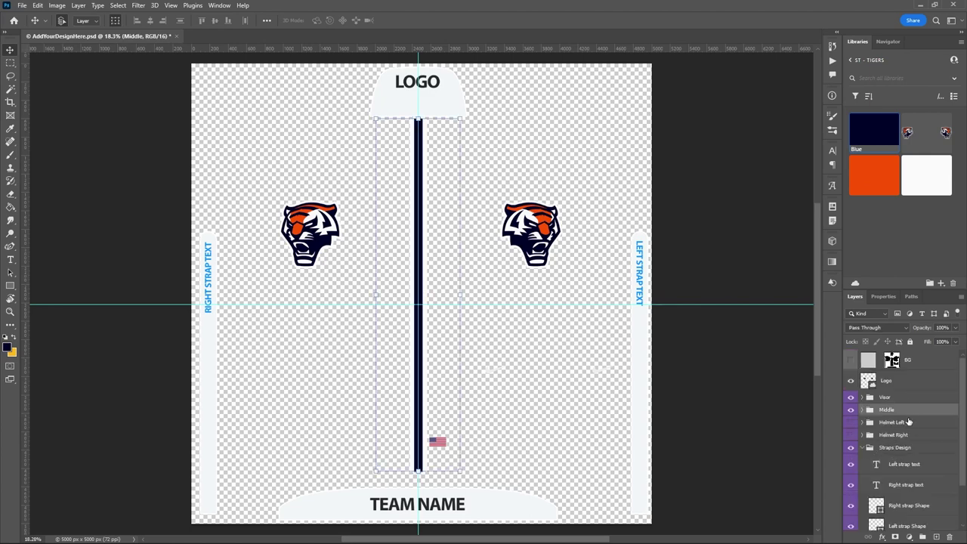
pyautogui.scroll(-1, 910, 421)
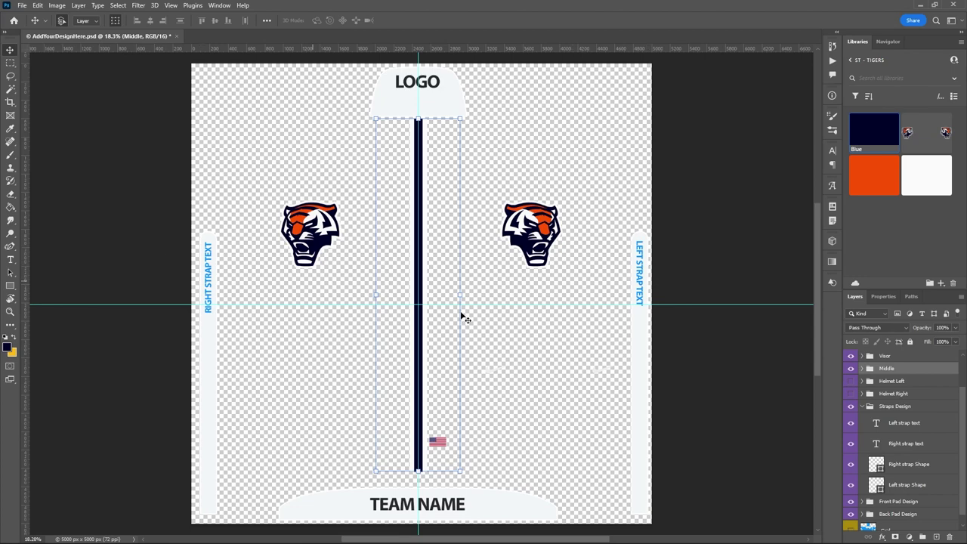
pyautogui.click(877, 424)
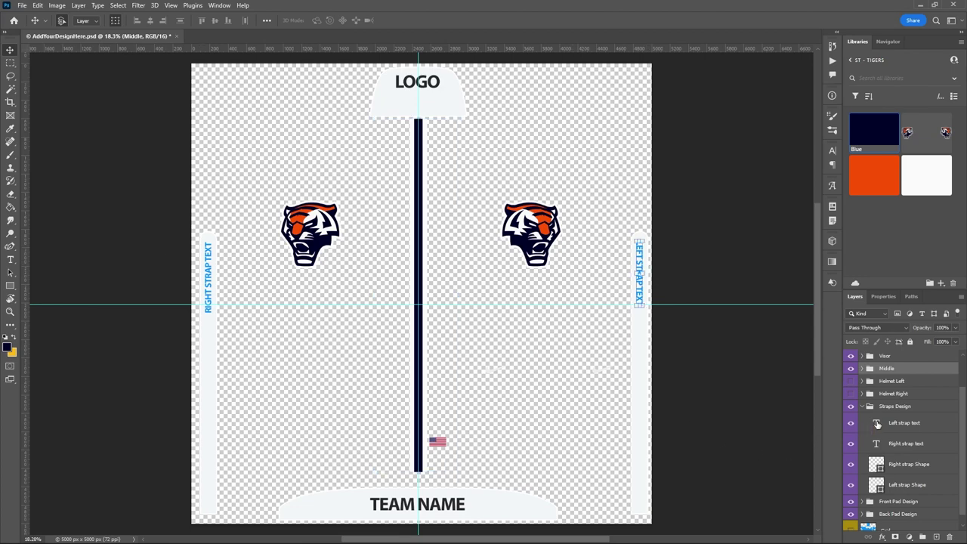
pyautogui.click(877, 130)
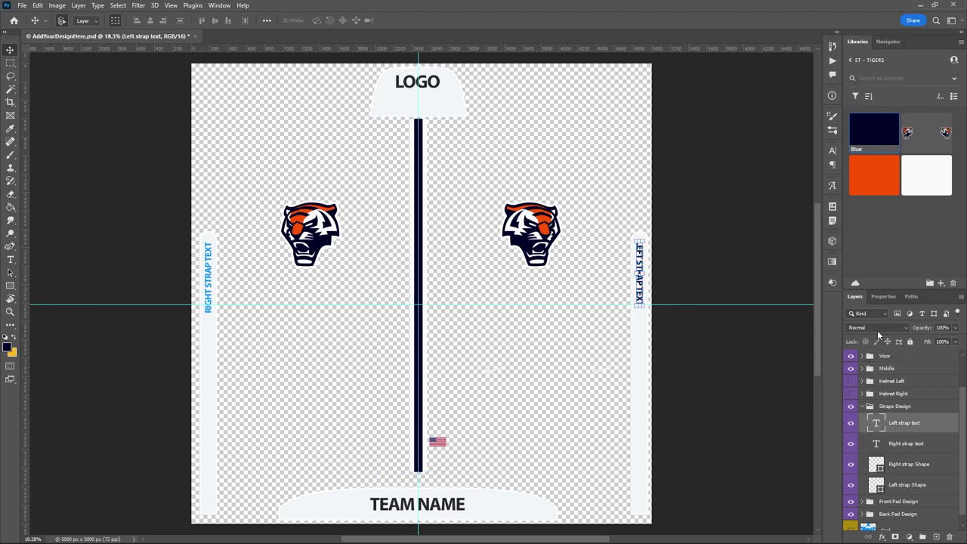
pyautogui.click(899, 444)
pyautogui.click(874, 133)
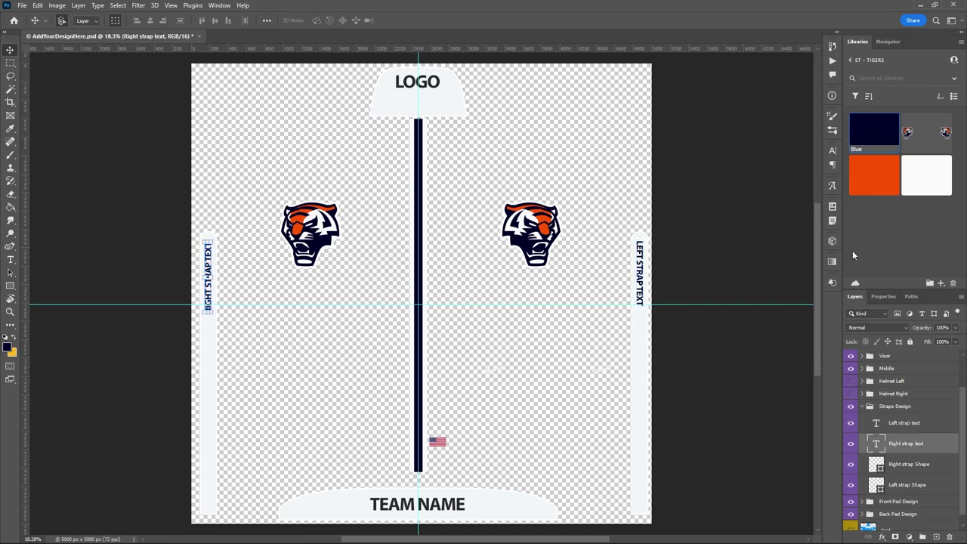
# Step: Change the left strap text to TIGERS and set its alignment to right
pyautogui.doubleClick(876, 424)
pyautogui.write('TIGERS')
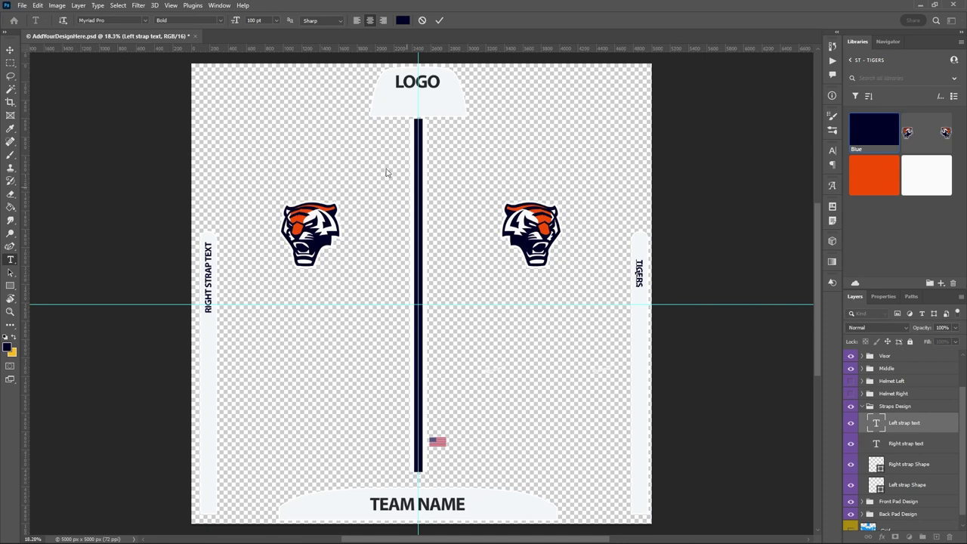
pyautogui.click(384, 20)
pyautogui.click(439, 20)
pyautogui.press('v')
# Step: Change the right strap text to TIGERS and set its alignment to left
pyautogui.doubleClick(876, 449)
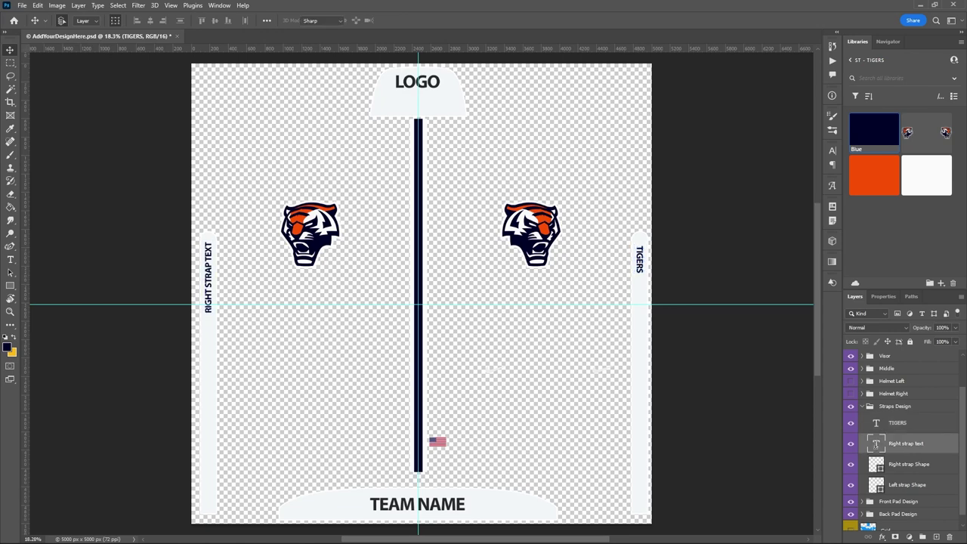
pyautogui.write('TIGERS')
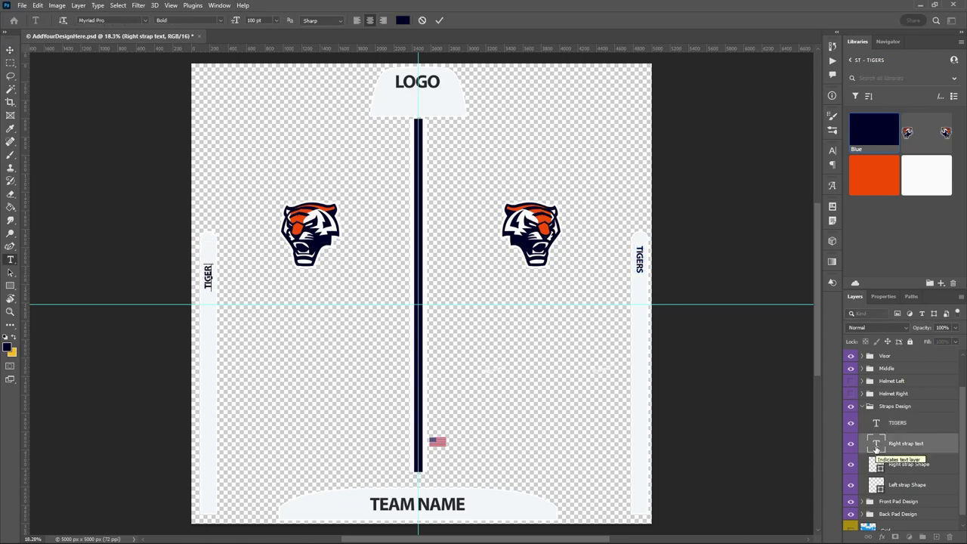
pyautogui.click(369, 20)
pyautogui.click(356, 21)
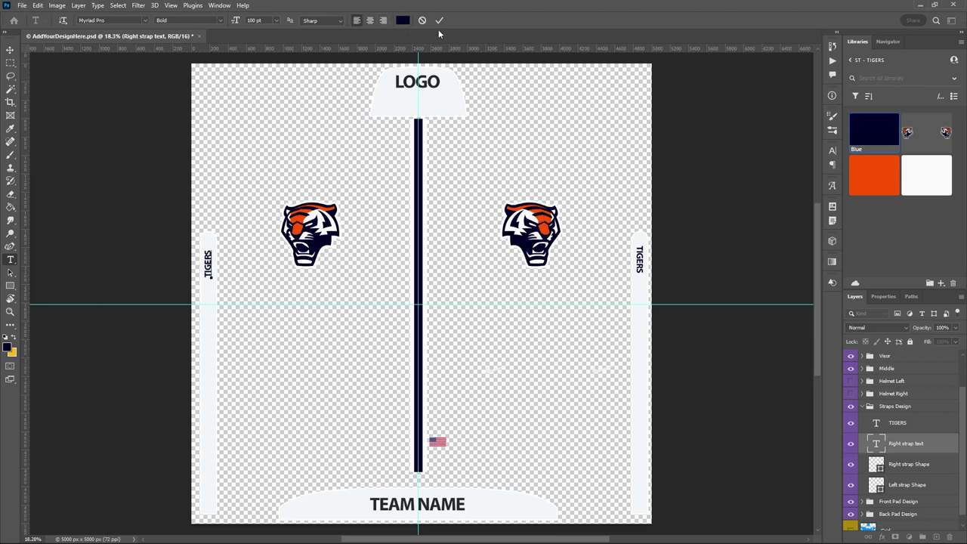
pyautogui.click(439, 21)
pyautogui.press('v')
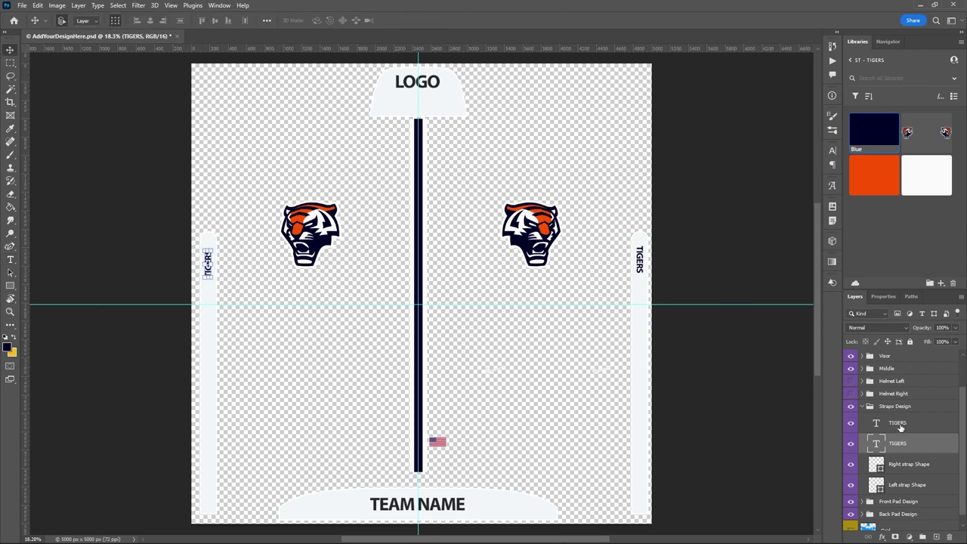
# Step: Set the font of both TIGERS strap text layers to Varsity Block A
pyautogui.keyDown('shift'); pyautogui.click(900, 425); pyautogui.keyUp('shift')
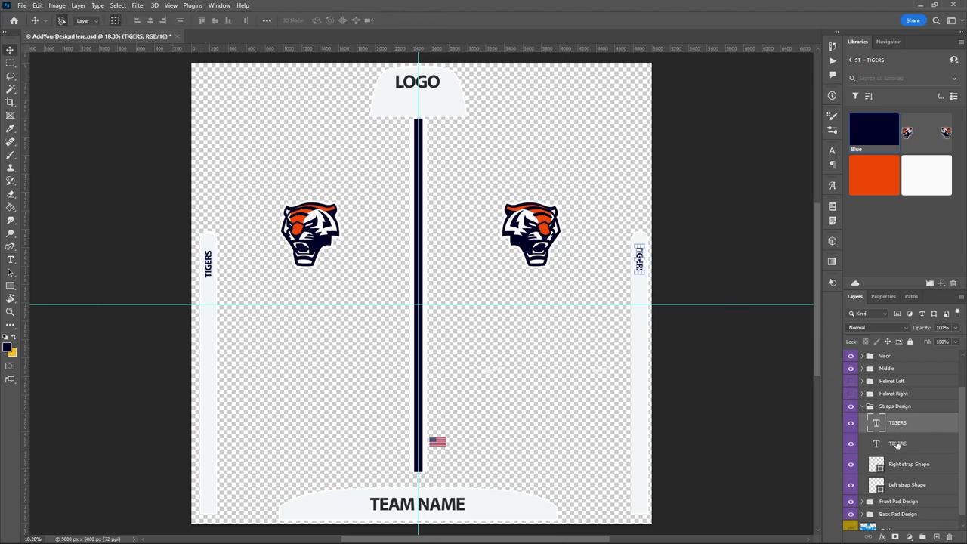
pyautogui.click(832, 152)
pyautogui.click(764, 165)
pyautogui.click(774, 166)
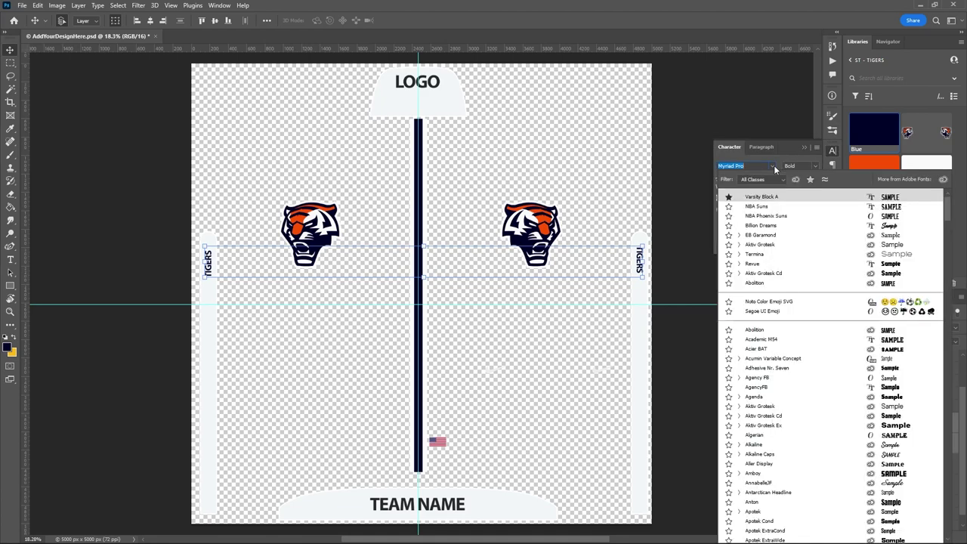
pyautogui.click(759, 200)
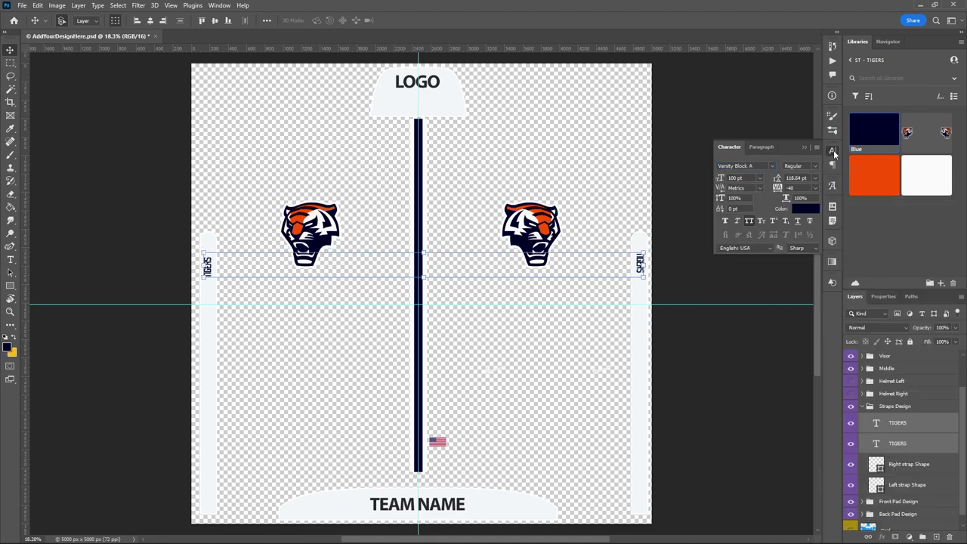
pyautogui.click(833, 153)
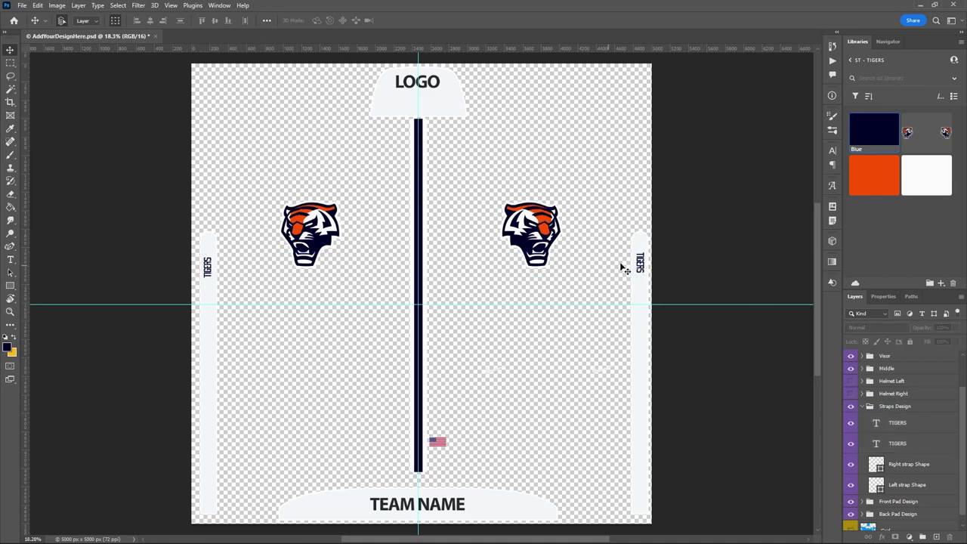
# Step: Move the right strap's TIGERS text slightly right and up to the upper end of its strap
pyautogui.click(904, 427)
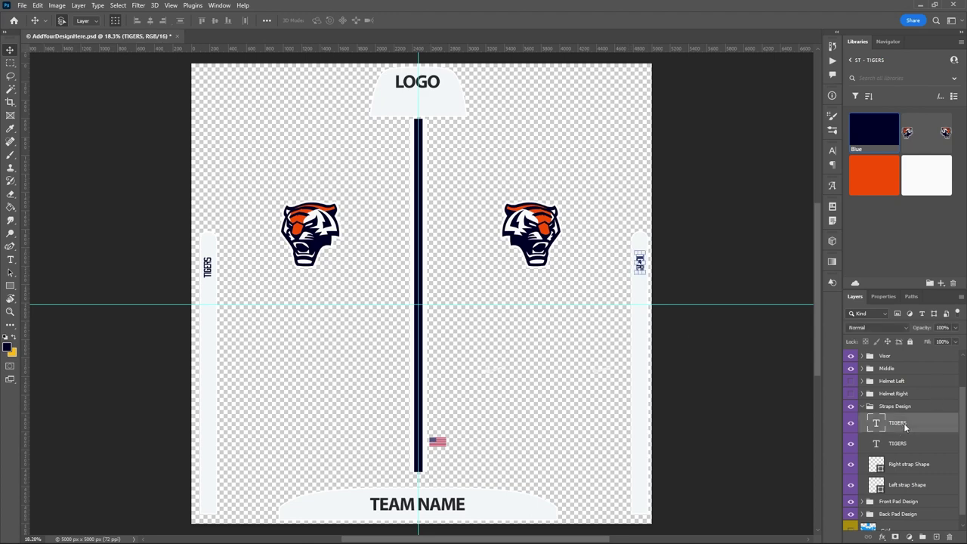
pyautogui.click(890, 446)
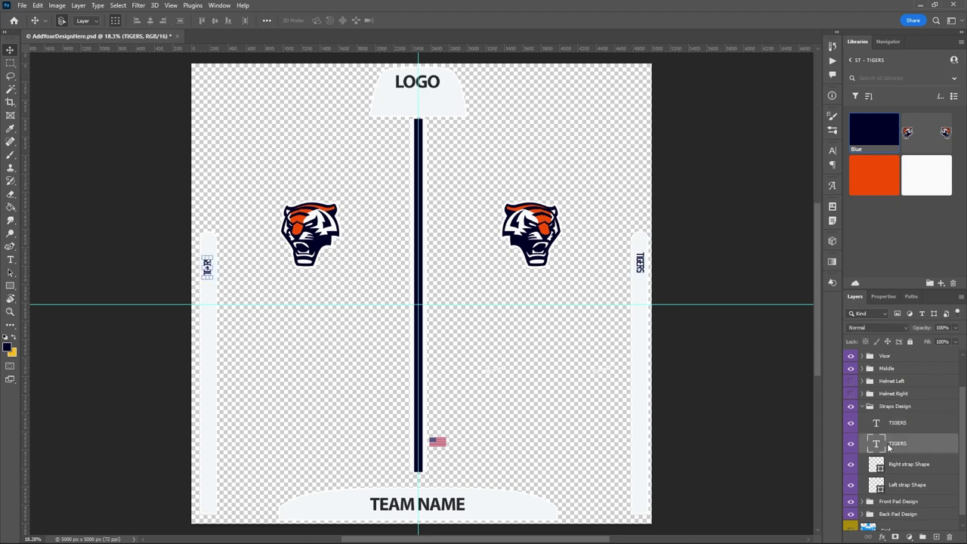
pyautogui.hotkey('shift', 'Right')
pyautogui.hotkey('shift', 'Up')
pyautogui.hotkey('shift', 'Up')
pyautogui.hotkey('shift', 'Up')
pyautogui.hotkey('shift', 'Up')
pyautogui.hotkey('shift', 'Up')
pyautogui.hotkey('shift', 'Up')
pyautogui.hotkey('shift', 'Up')
pyautogui.hotkey('shift', 'Up')
pyautogui.hotkey('shift', 'Up')
pyautogui.hotkey('shift', 'Up')
pyautogui.hotkey('shift', 'Up')
# Step: Move the left strap's TIGERS text up to the upper end of its strap, level with the right strap's text
pyautogui.click(905, 425)
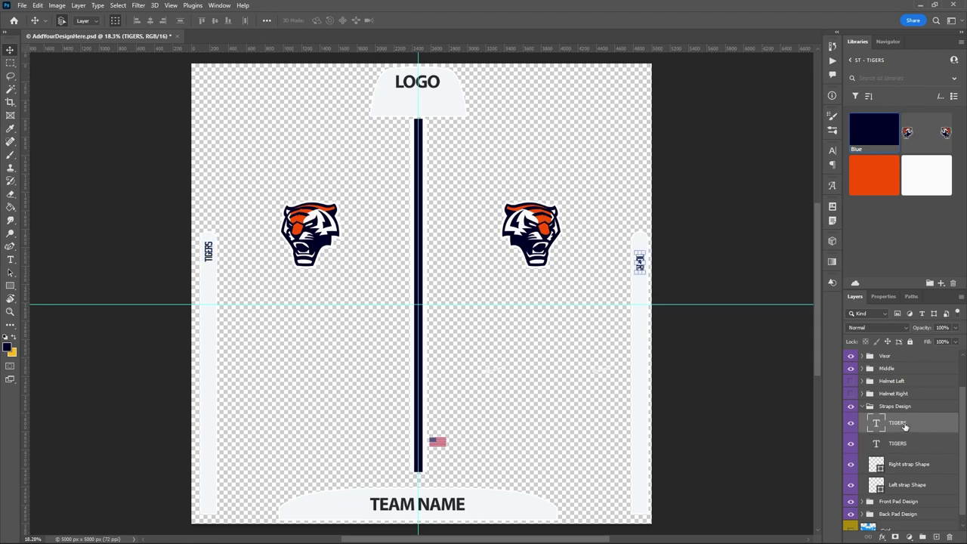
pyautogui.hotkey('shift', 'Up')
pyautogui.hotkey('shift', 'Up')
pyautogui.hotkey('shift', 'Up')
pyautogui.hotkey('shift', 'Up')
pyautogui.hotkey('shift', 'Up')
pyautogui.hotkey('shift', 'Up')
pyautogui.hotkey('shift', 'Up')
pyautogui.hotkey('shift', 'Up')
pyautogui.hotkey('shift', 'Up')
pyautogui.hotkey('shift', 'Up')
pyautogui.hotkey('shift', 'Up')
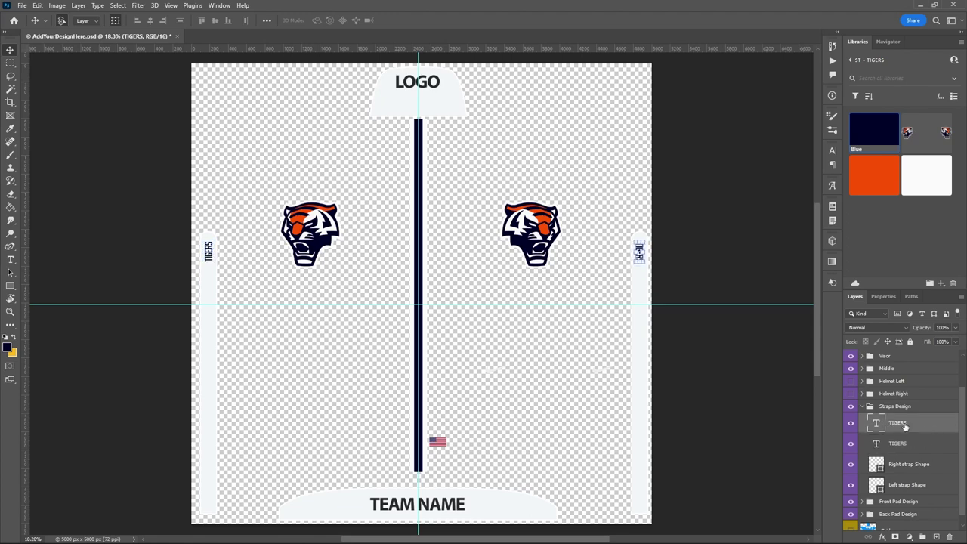
# Step: Hide the Right strap Shape and Left strap Shape layers and collapse the Straps Design group
pyautogui.click(851, 466)
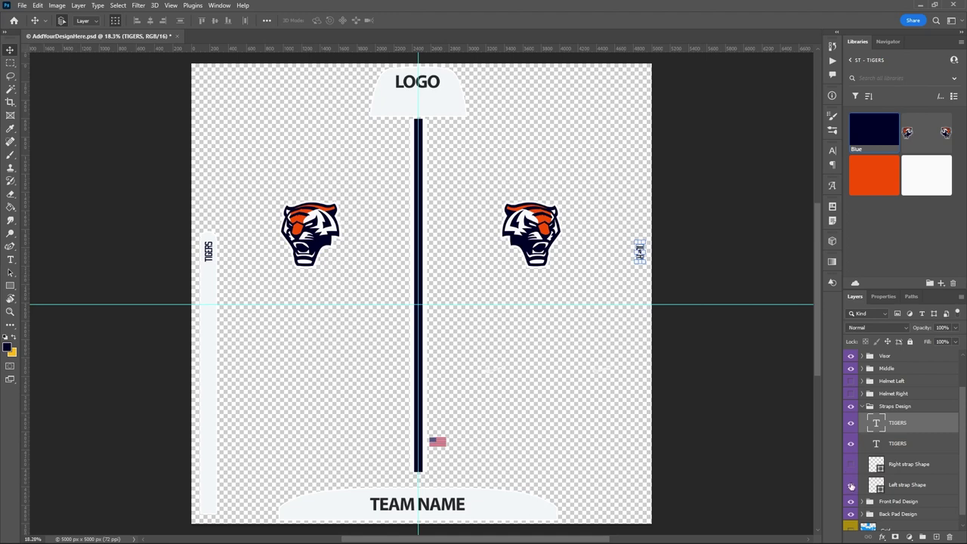
pyautogui.click(852, 486)
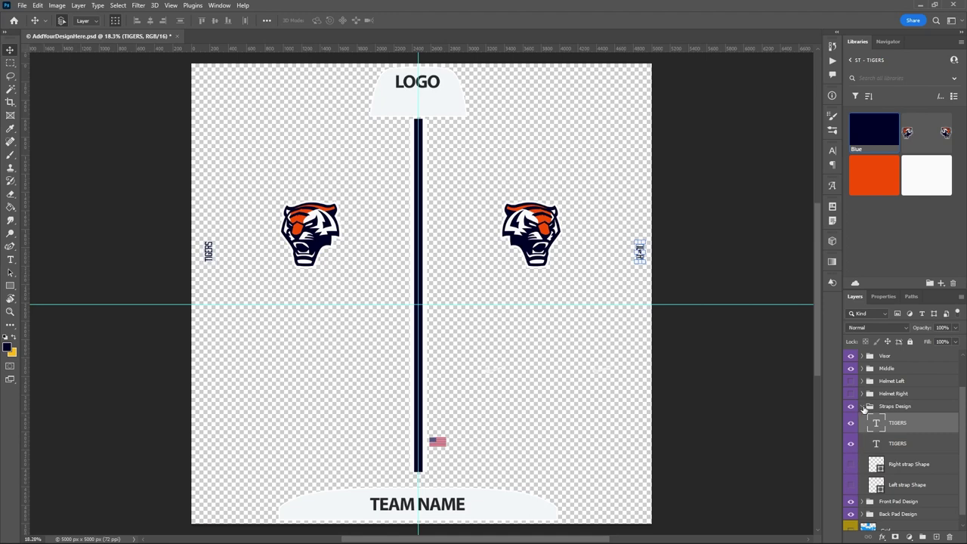
pyautogui.click(864, 407)
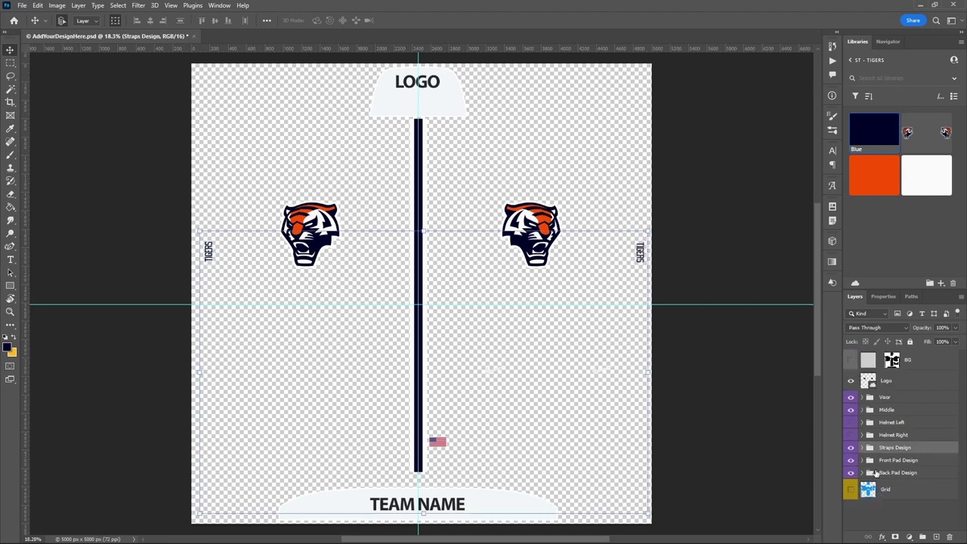
# Step: Change the LOGO text in the Front Pad Design group to TIGERS
pyautogui.click(862, 461)
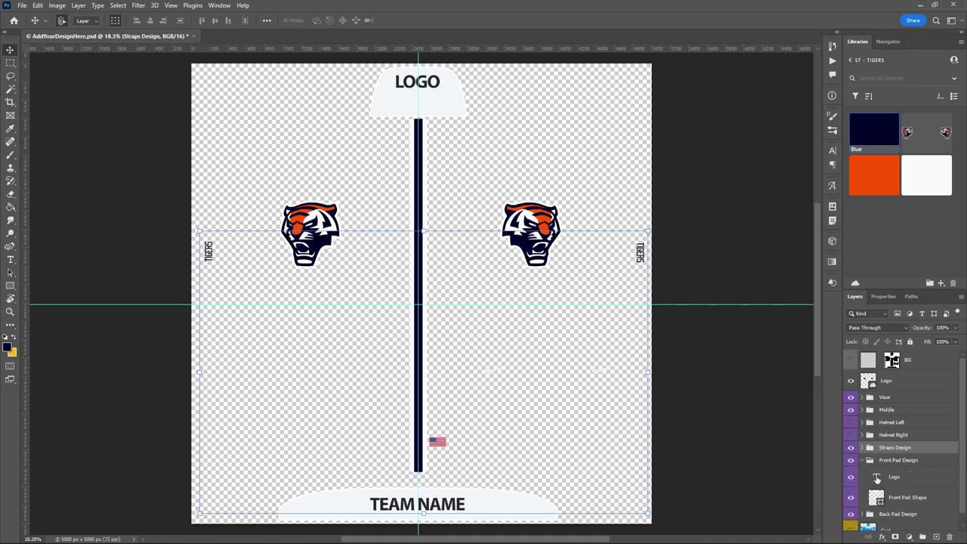
pyautogui.click(878, 479)
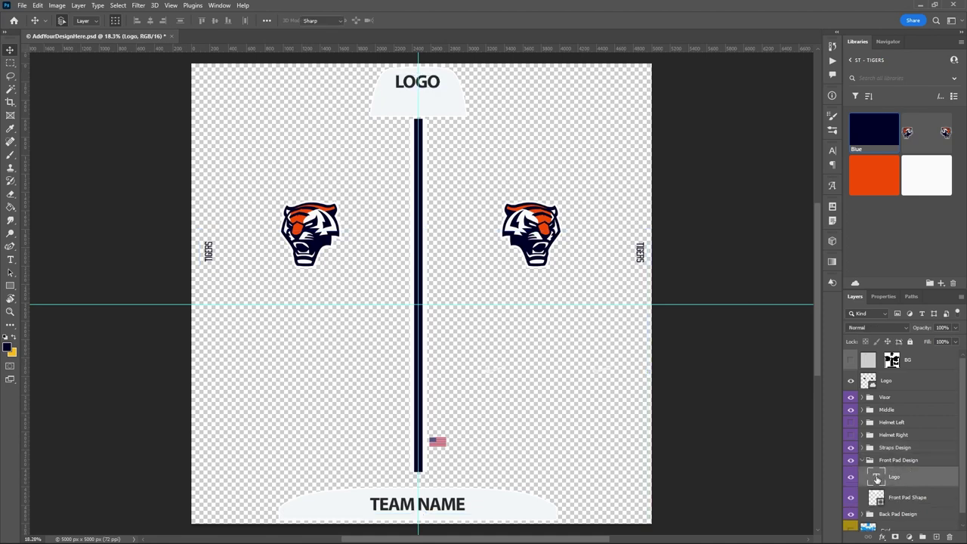
pyautogui.doubleClick(878, 480)
pyautogui.write('TIGERS')
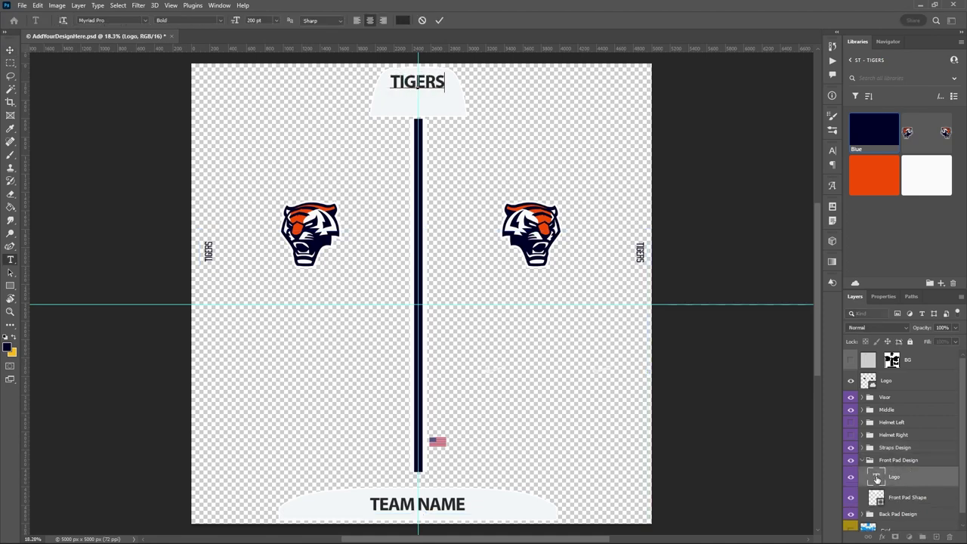
pyautogui.click(439, 21)
pyautogui.press('v')
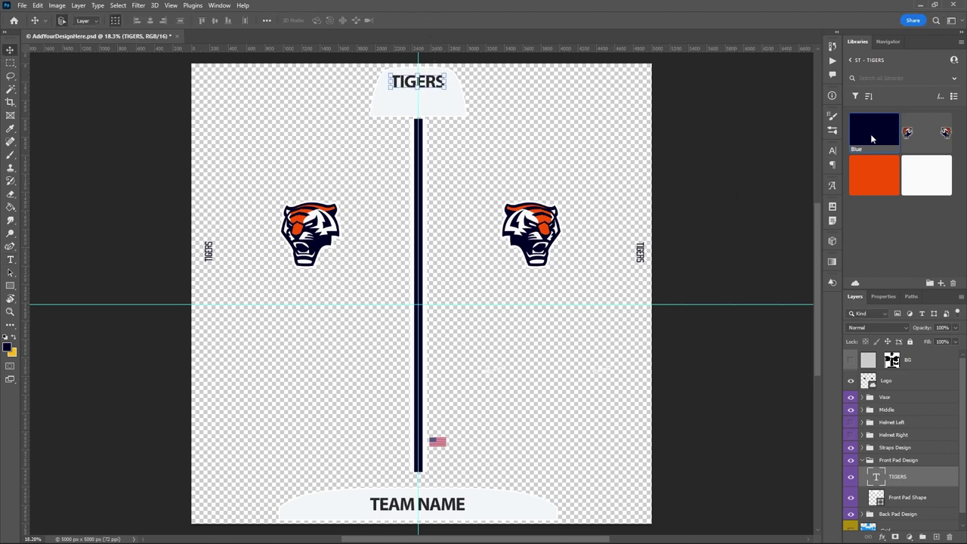
# Step: Give the front pad's TIGERS text the library's Blue color and the Varsity Block A font, and hide the Front Pad Shape
pyautogui.click(832, 151)
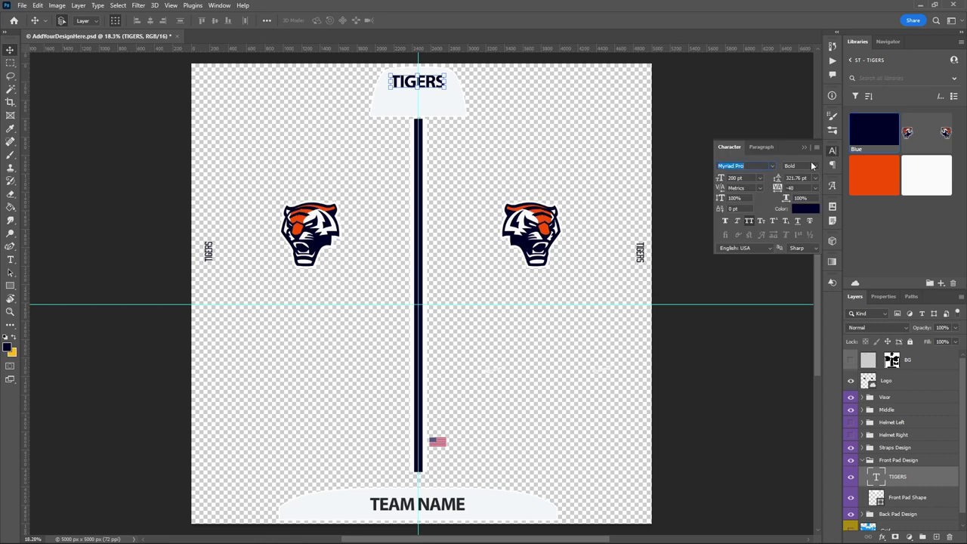
pyautogui.click(774, 167)
pyautogui.click(760, 201)
pyautogui.click(833, 151)
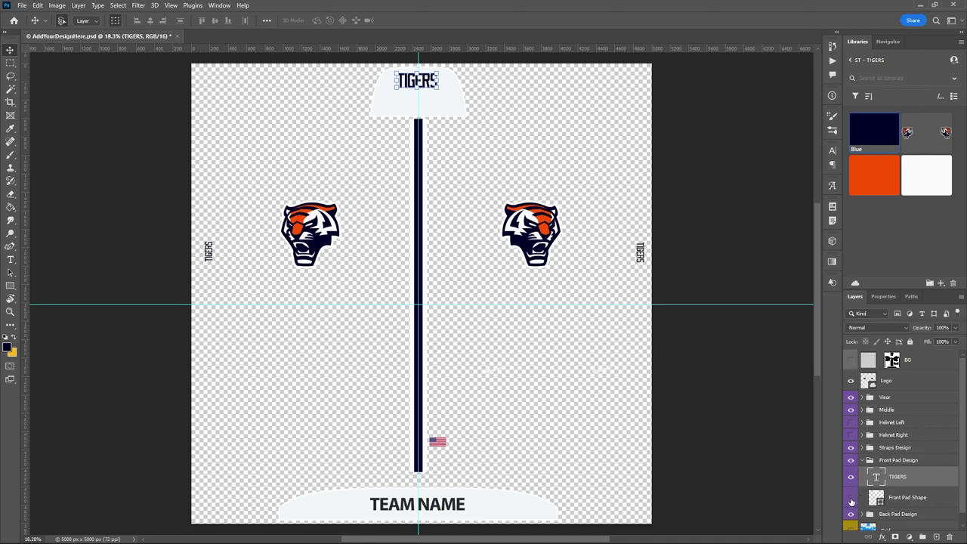
pyautogui.click(852, 499)
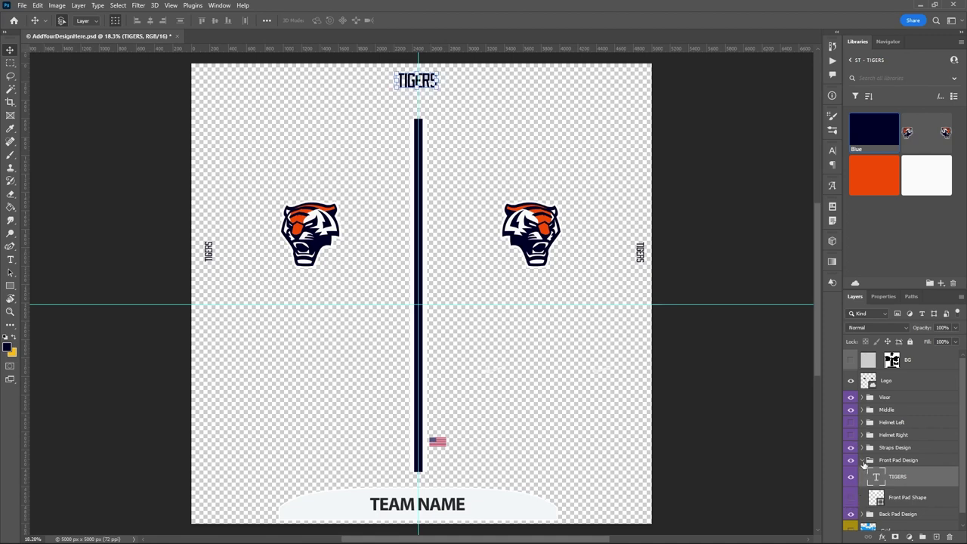
pyautogui.click(864, 461)
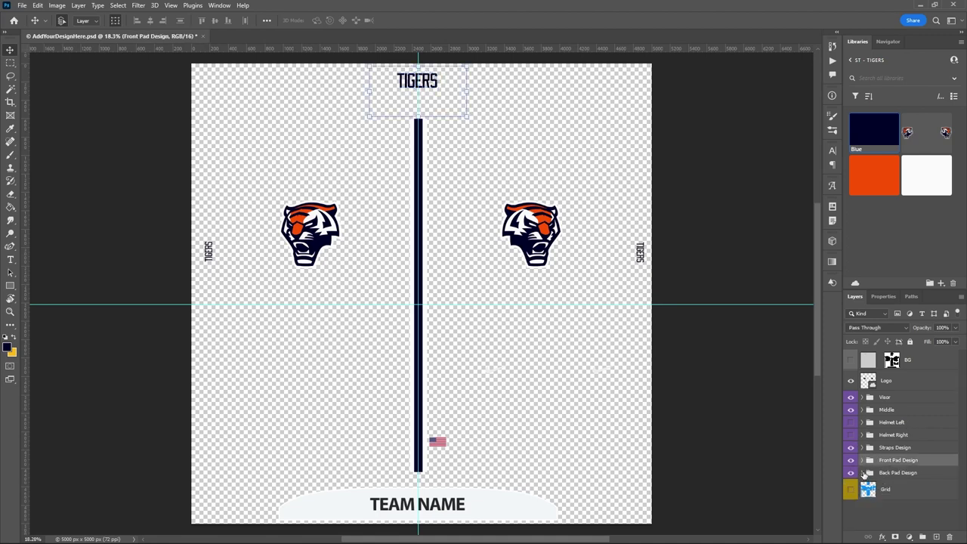
# Step: Replace the TEAM NAME text in the Back Pad Design group with TIGERS
pyautogui.click(862, 473)
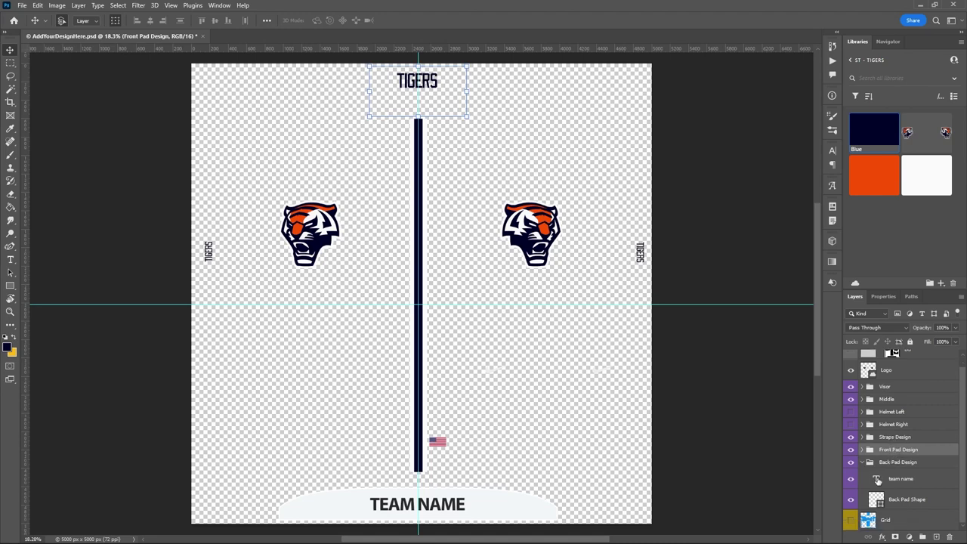
pyautogui.doubleClick(877, 480)
pyautogui.write('TIG')
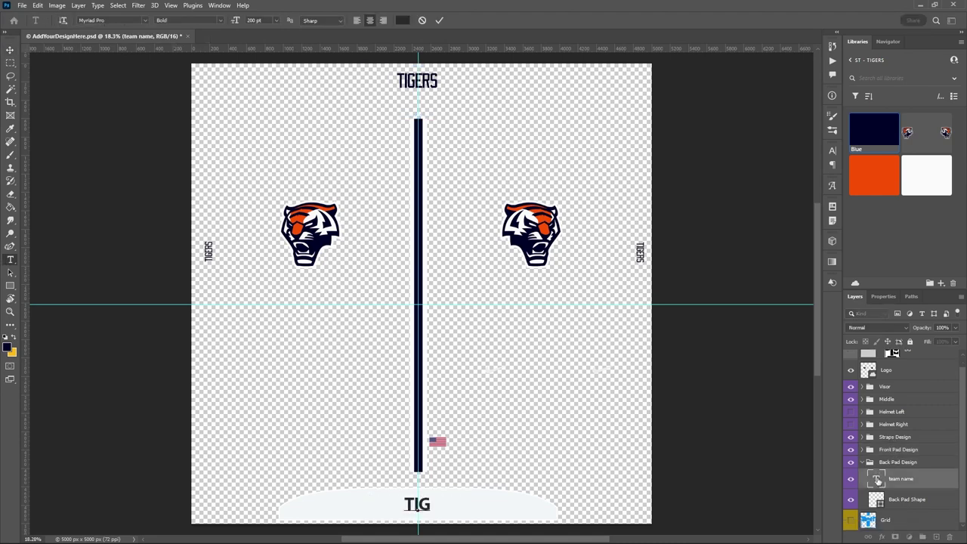
pyautogui.write('ERS')
pyautogui.press('BackSpace')
pyautogui.press('BackSpace')
pyautogui.press('BackSpace')
pyautogui.write('HE')
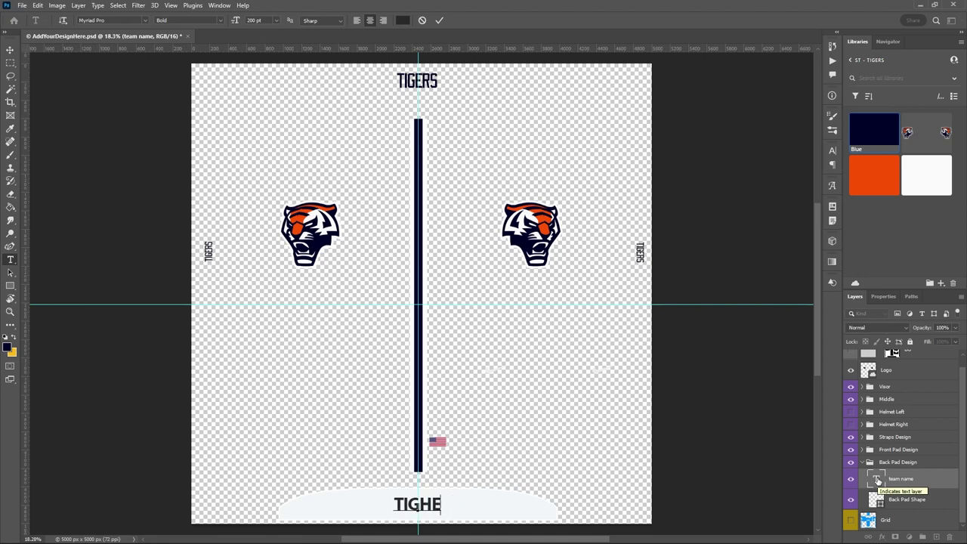
pyautogui.press('BackSpace')
pyautogui.press('BackSpace')
pyautogui.write('ERS')
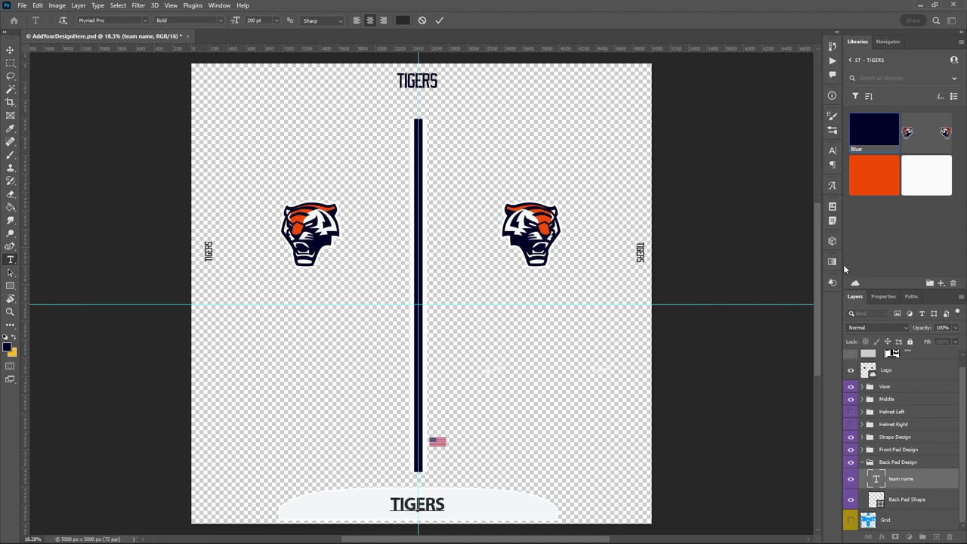
pyautogui.click(439, 20)
pyautogui.press('v')
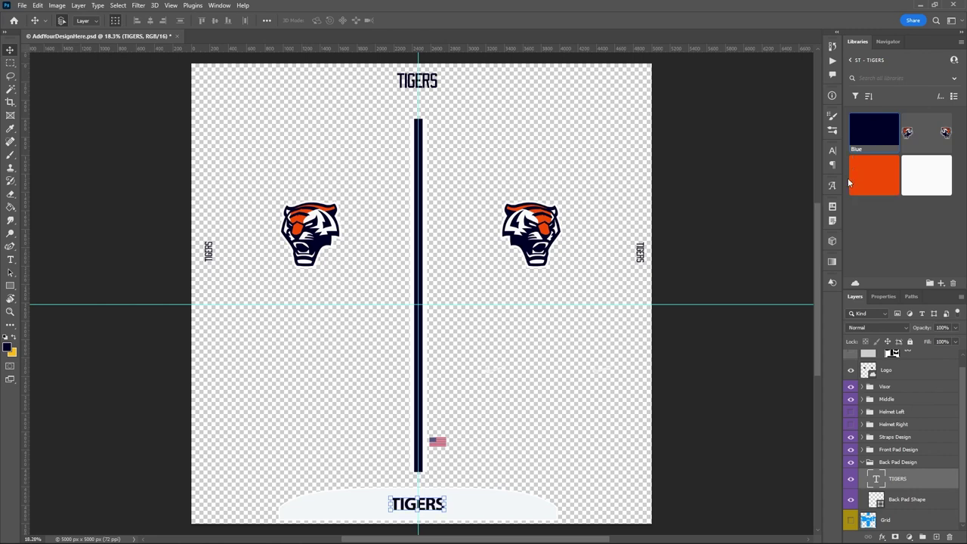
# Step: Set the back pad's TIGERS text to the library's Blue color and the Varsity Block A font
pyautogui.click(833, 151)
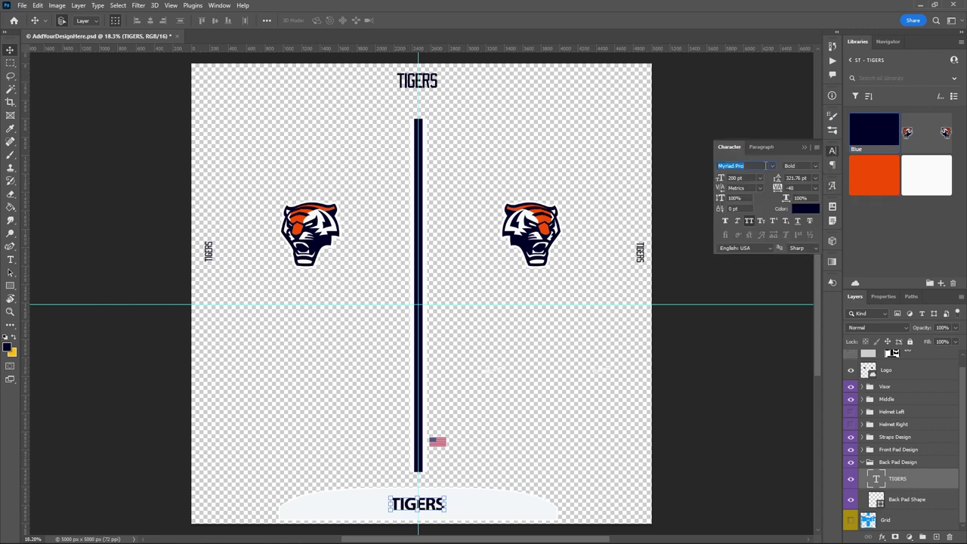
pyautogui.click(774, 166)
pyautogui.click(754, 195)
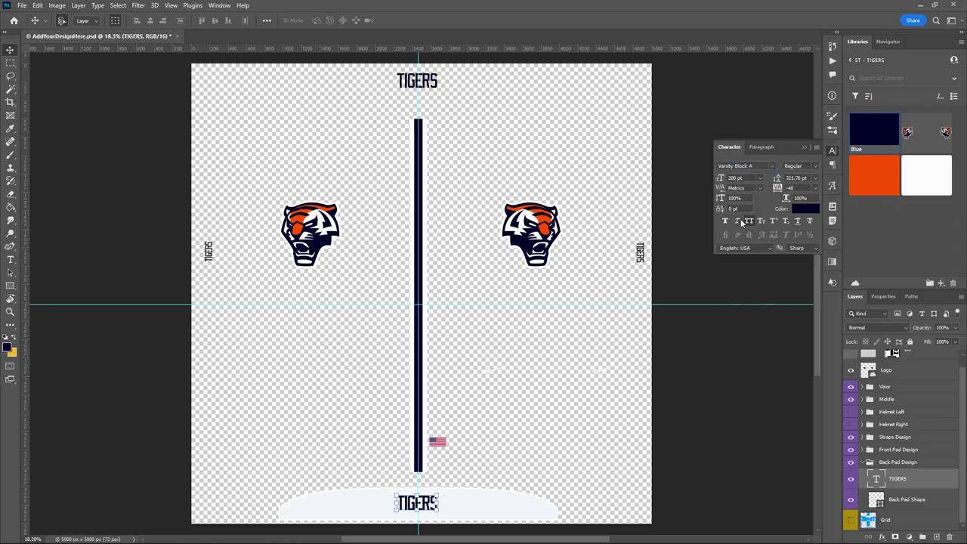
# Step: Scale the back pad's TIGERS text up proportionally to about 142% around its center
pyautogui.hotkey('ctrl', 't')
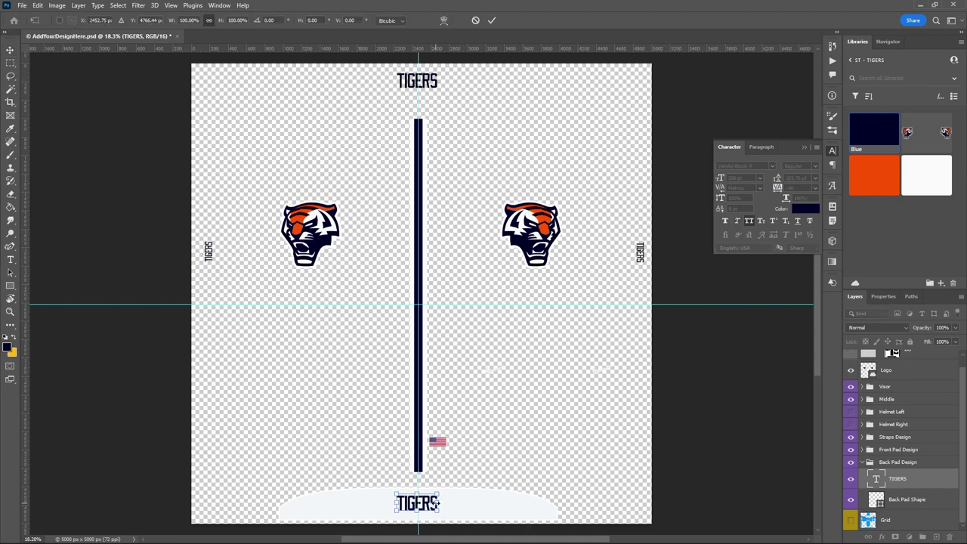
pyautogui.moveTo(442, 503); pyautogui.dragTo(447, 504)
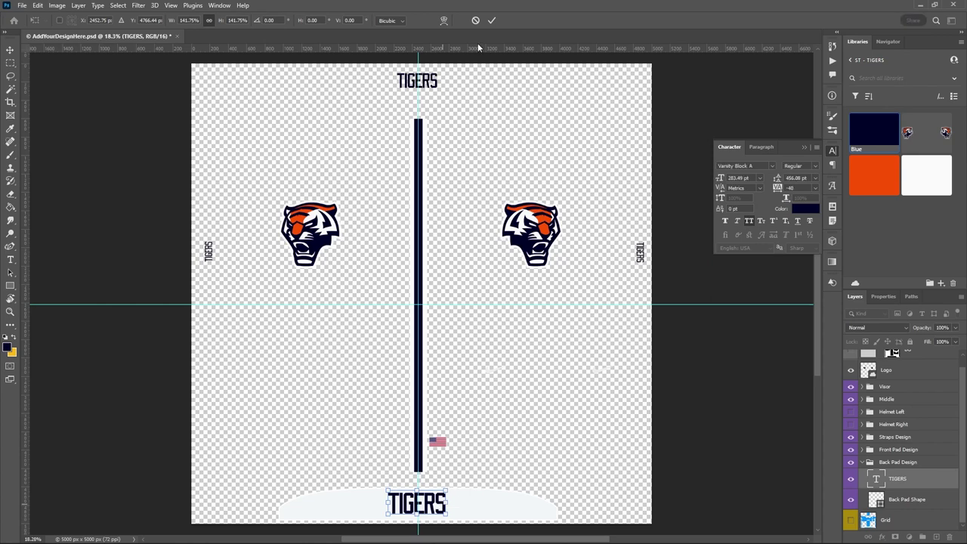
pyautogui.click(493, 21)
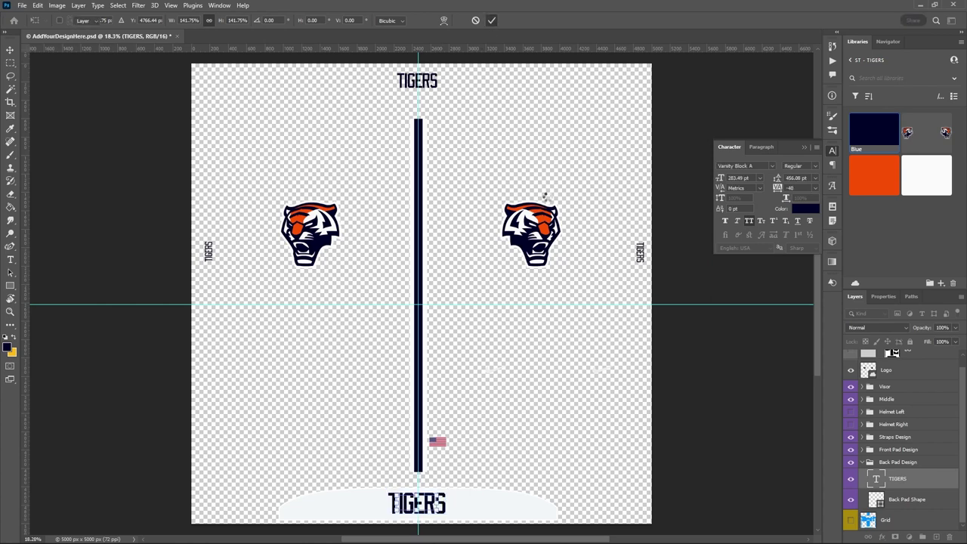
# Step: Hide the Back Pad Shape and check the design against the Grid layer, leaving the grid hidden
pyautogui.click(852, 501)
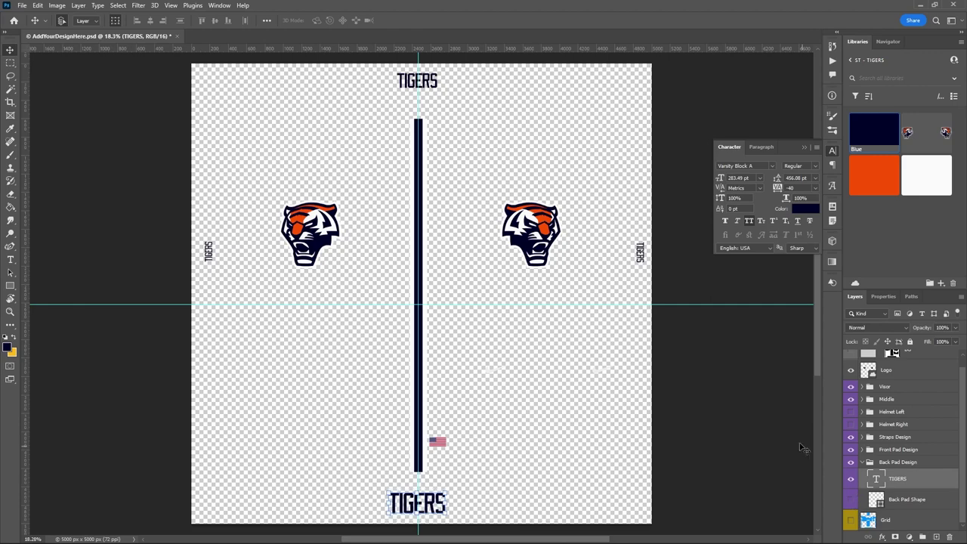
pyautogui.click(852, 522)
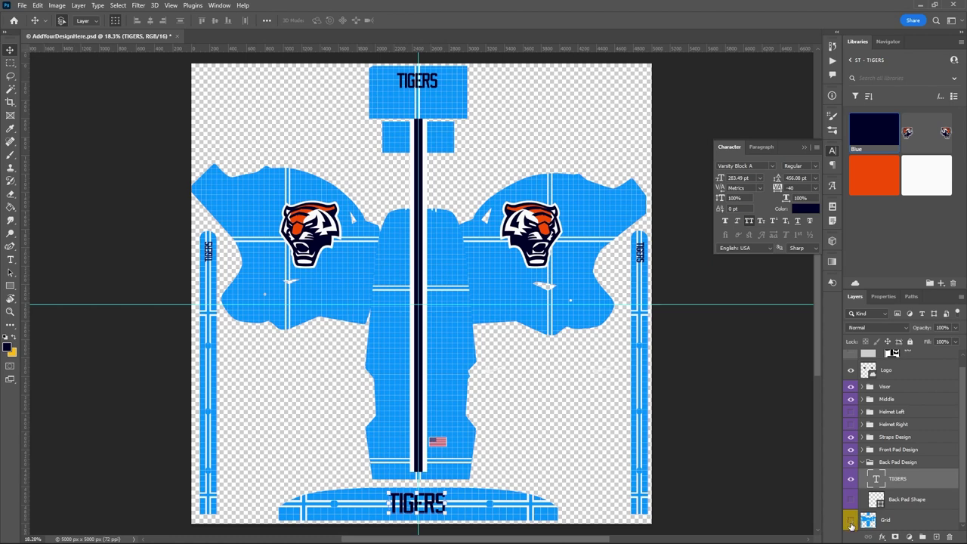
pyautogui.click(851, 521)
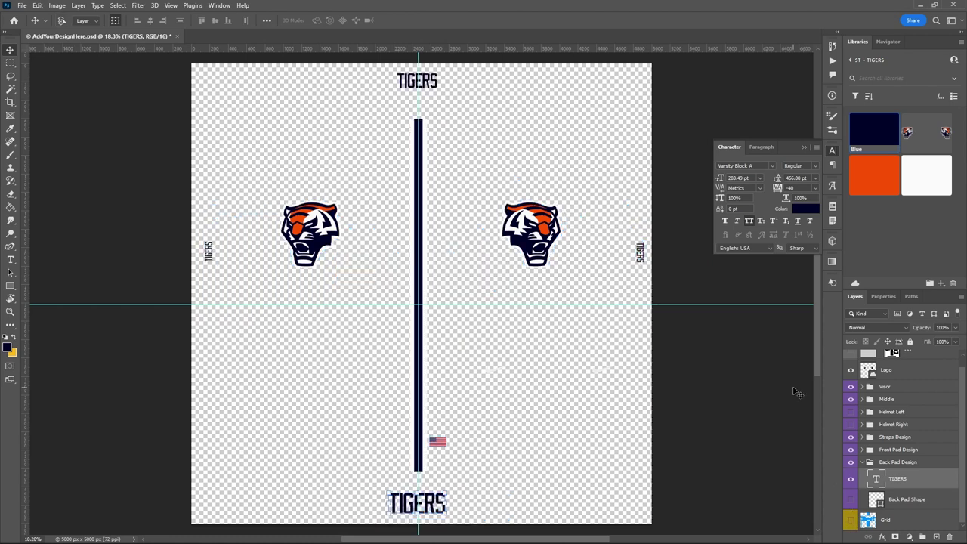
# Step: Save the AddYourDesignHere.psd file and switch to the helmet project in After Effects at frame 0
pyautogui.hotkey('ctrl', 's')
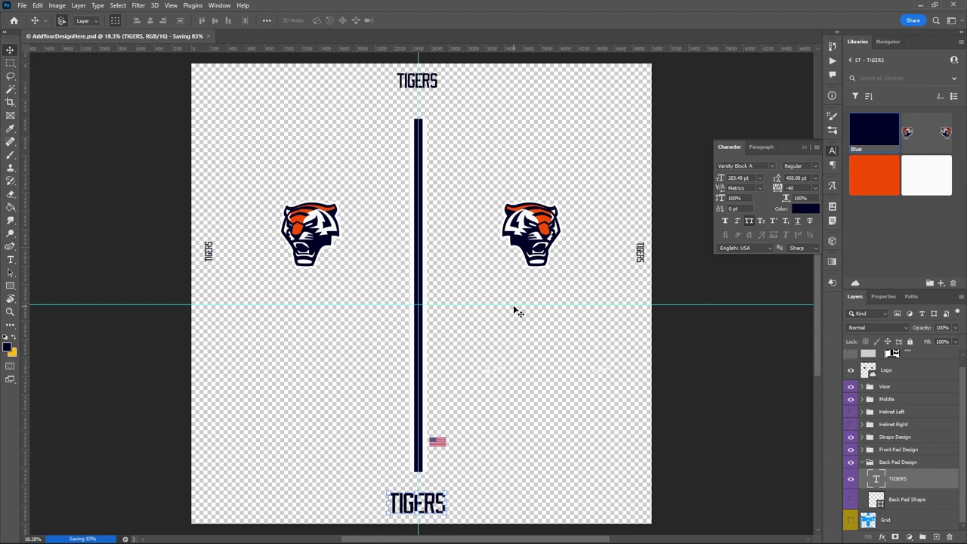
pyautogui.moveTo(530, 543)
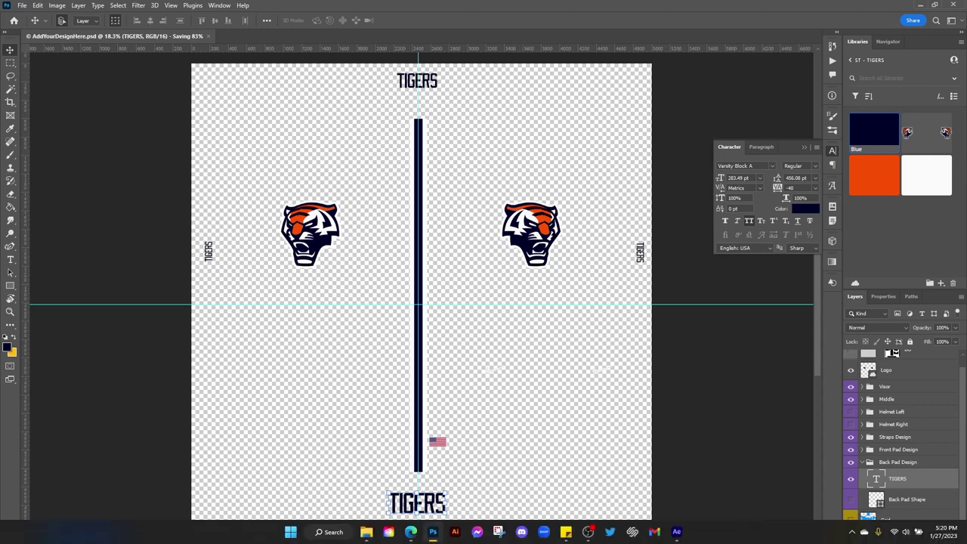
pyautogui.moveTo(679, 533)
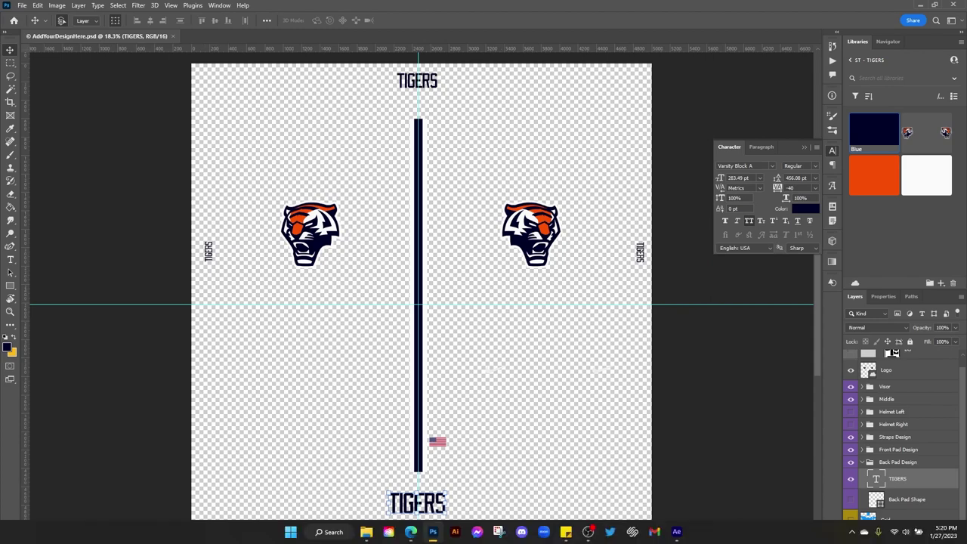
pyautogui.click(678, 533)
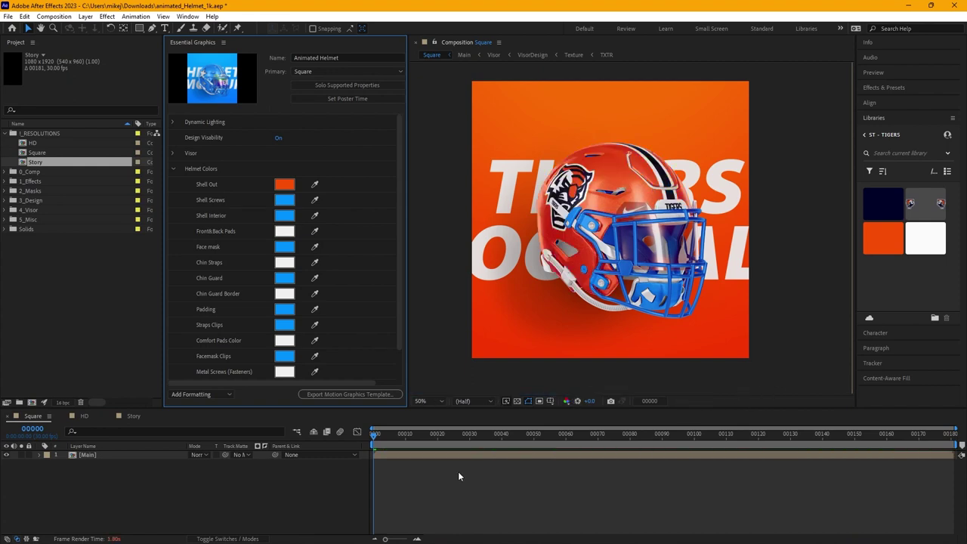
pyautogui.moveTo(374, 438)
pyautogui.mouseDown()
pyautogui.moveTo(432, 439)
pyautogui.moveTo(374, 438)
pyautogui.mouseUp()
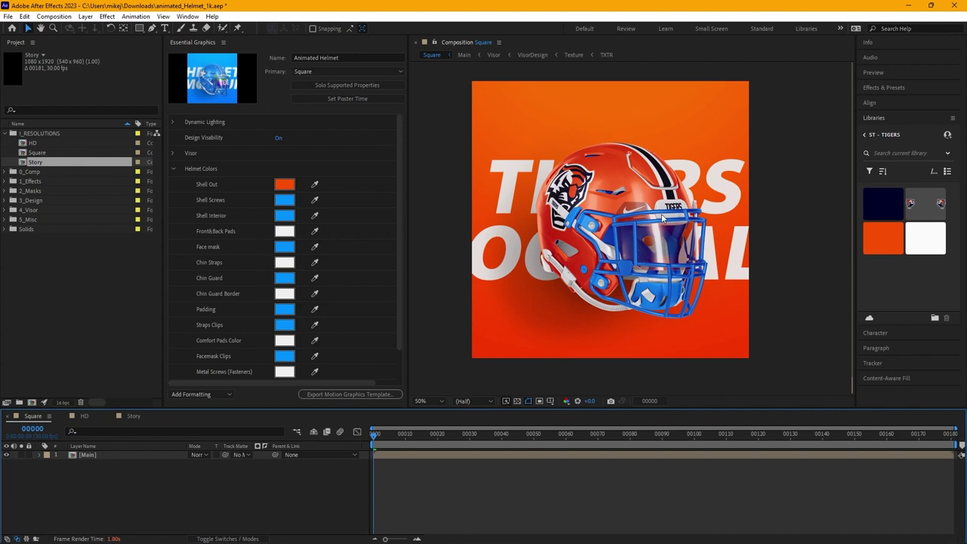
# Step: Try the library's navy blue as the Shell Out color, then set it back to the library's Orange
pyautogui.click(315, 186)
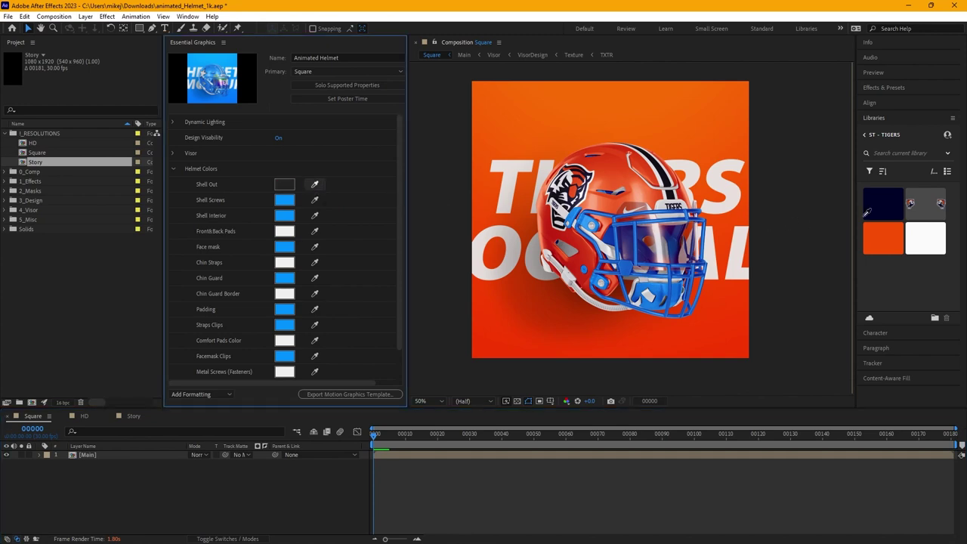
pyautogui.click(886, 206)
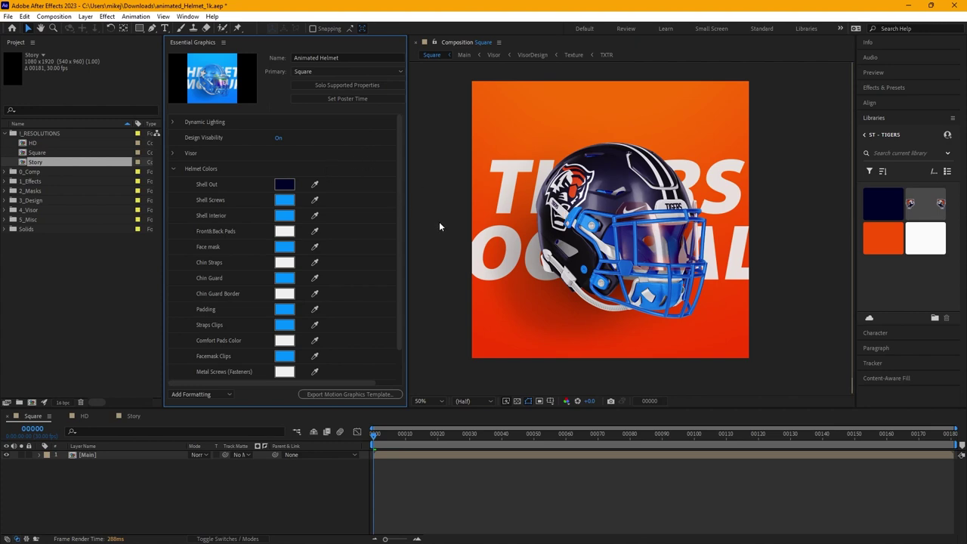
pyautogui.click(314, 186)
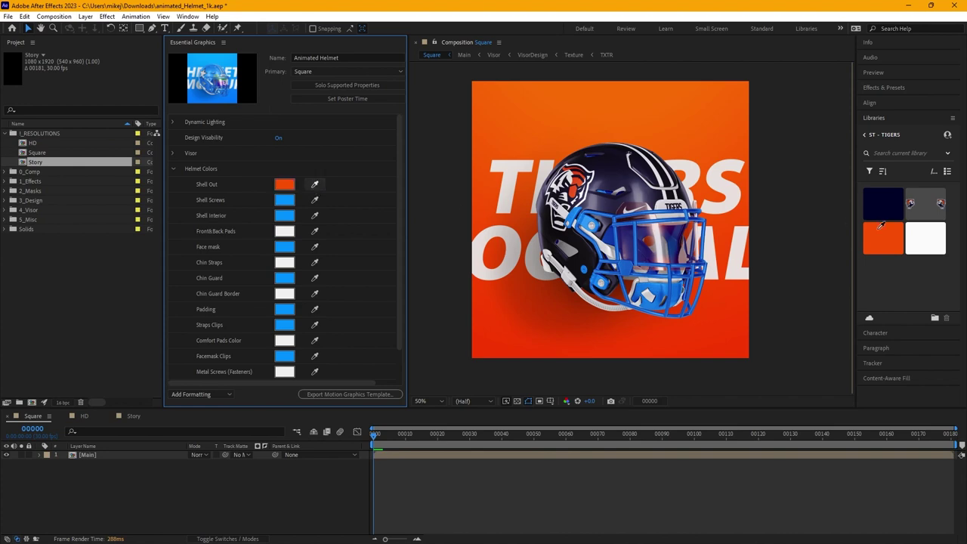
pyautogui.click(880, 229)
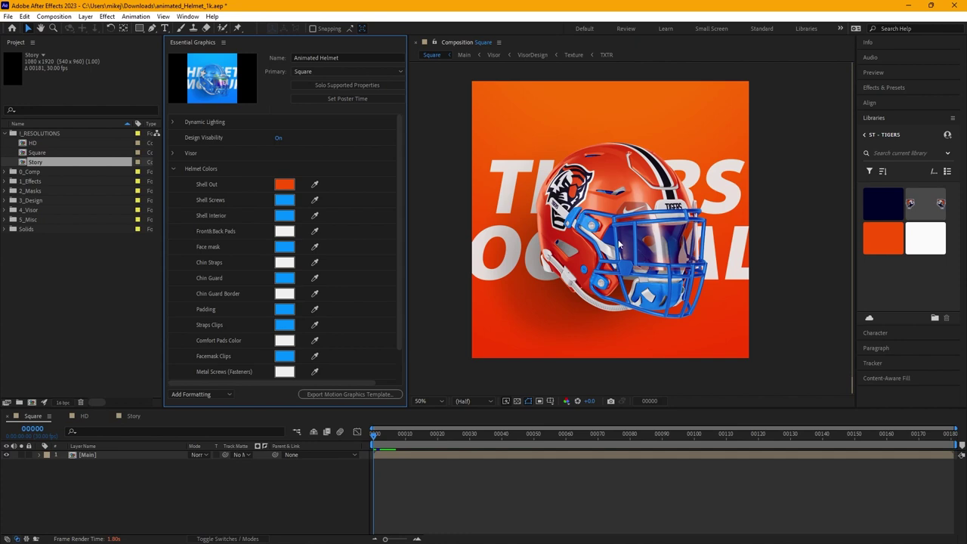
# Step: Set the Shell Screws color to the Orange sampled from the ST - TIGERS library
pyautogui.click(315, 201)
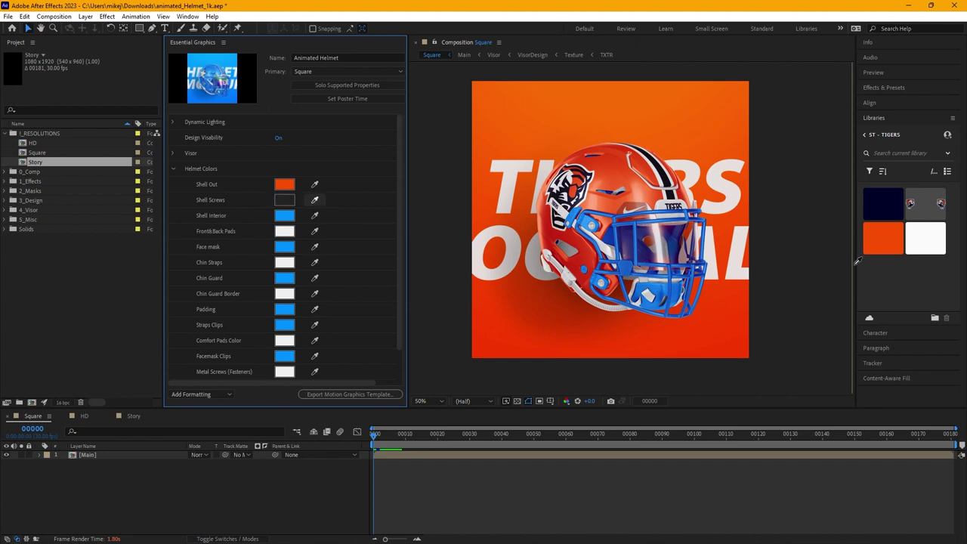
pyautogui.click(896, 246)
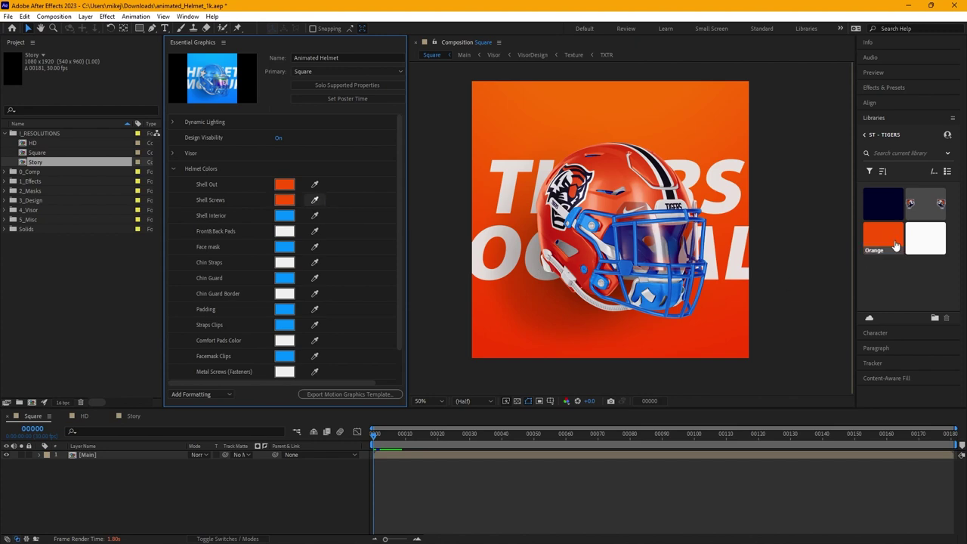
# Step: Set the Shell Interior color to the library's navy blue and try the library's white for the Face mask
pyautogui.click(315, 216)
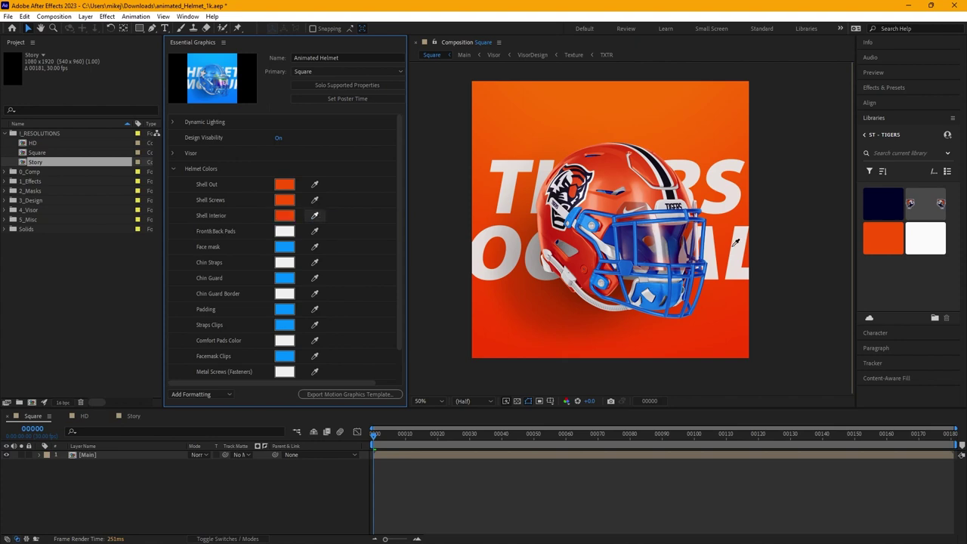
pyautogui.click(883, 203)
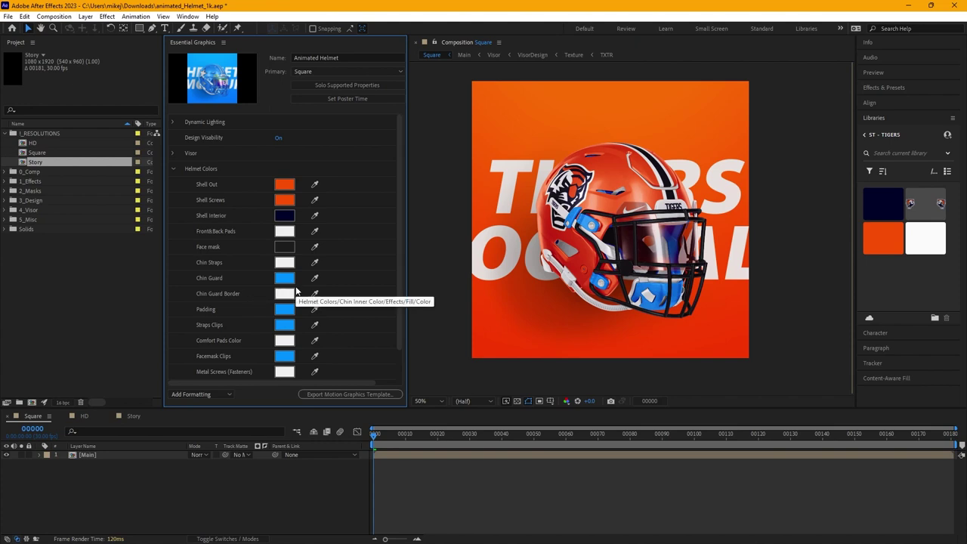
pyautogui.click(314, 246)
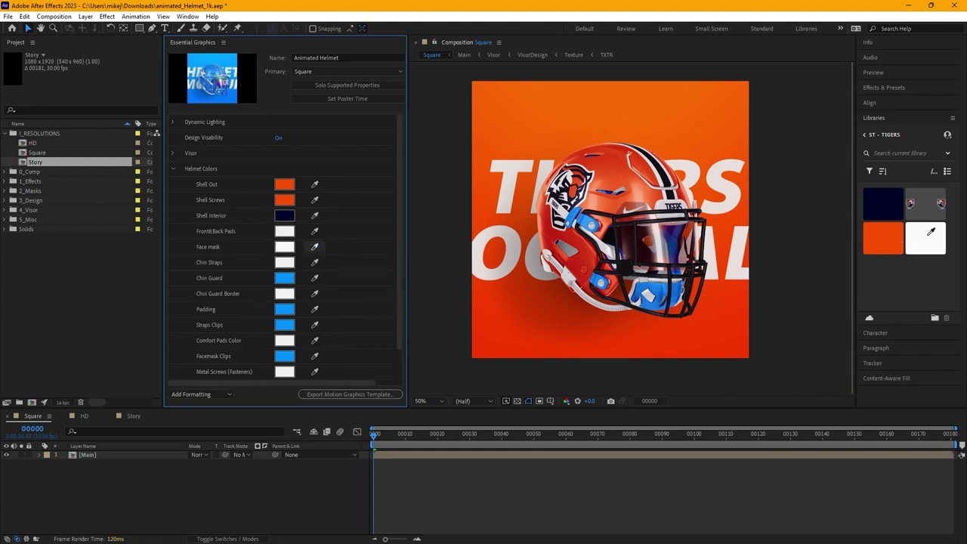
pyautogui.click(930, 234)
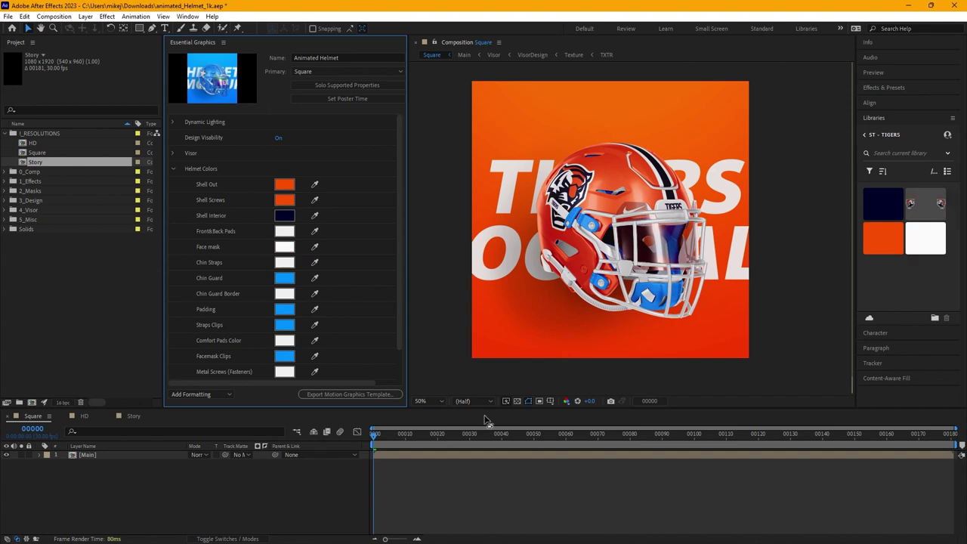
# Step: Set the Chin Guard color to the Orange sampled from the ST - TIGERS library
pyautogui.moveTo(639, 538)
pyautogui.click(316, 278)
pyautogui.click(903, 241)
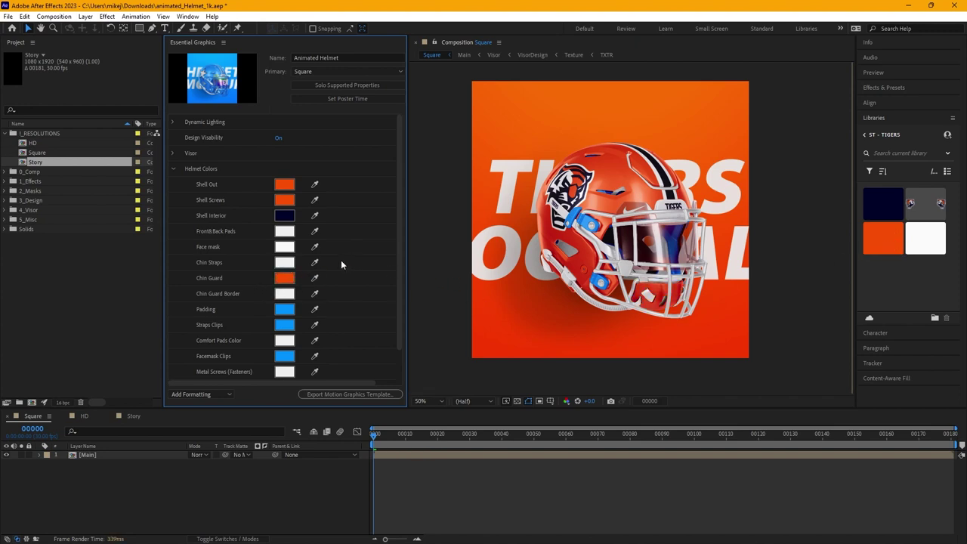
# Step: Set the Face mask color to the library's navy blue and the Padding color to the library's white
pyautogui.click(315, 248)
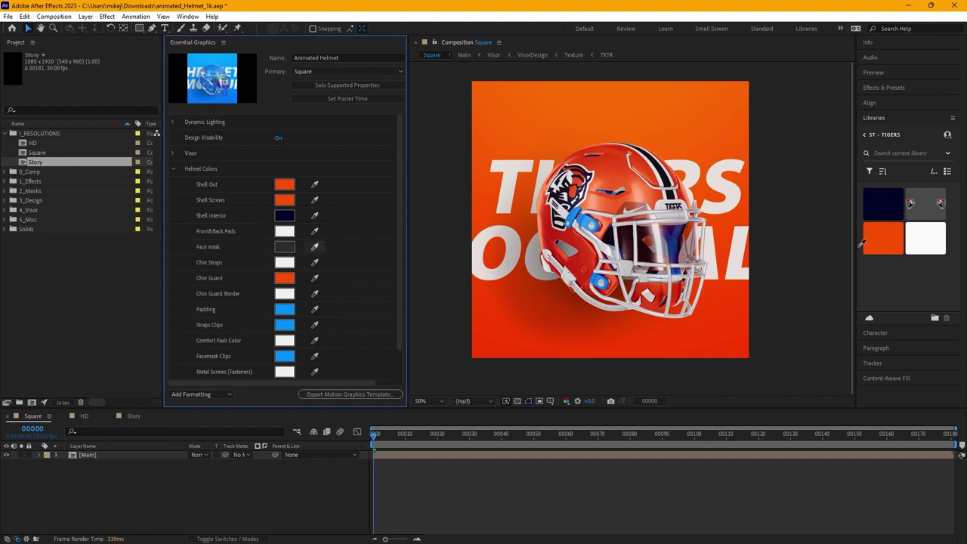
pyautogui.click(884, 203)
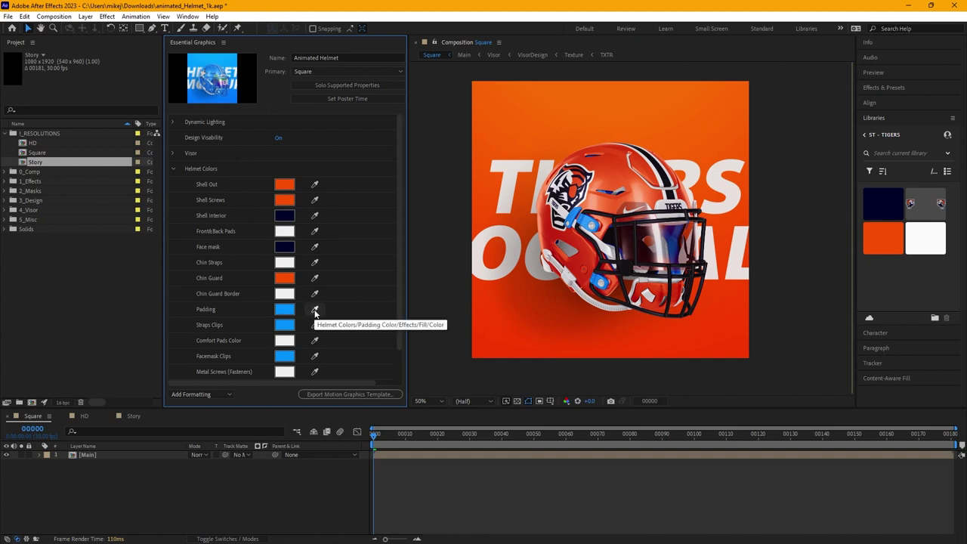
pyautogui.click(315, 310)
pyautogui.click(934, 241)
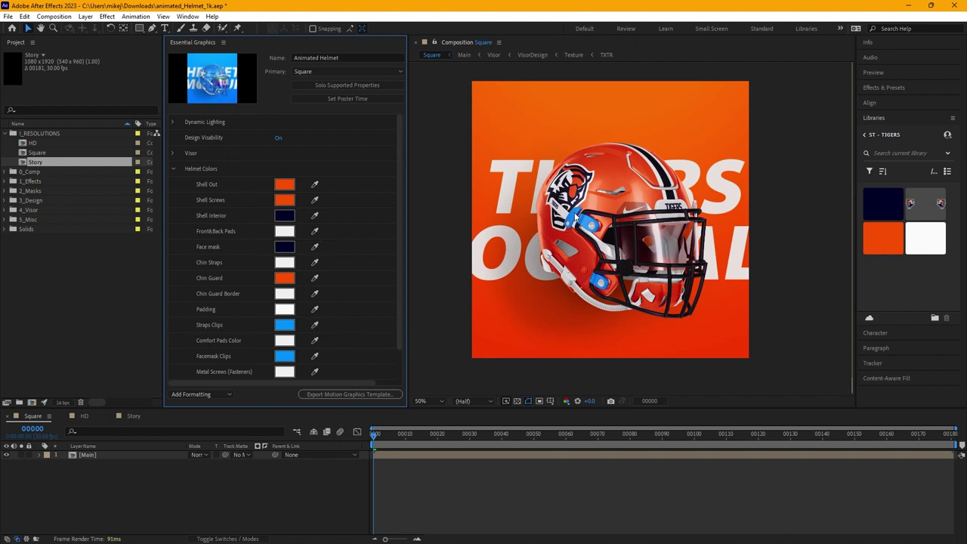
# Step: Set the Straps Clips color to the library's Orange and the Facemask Clips color to the library's navy blue
pyautogui.click(315, 327)
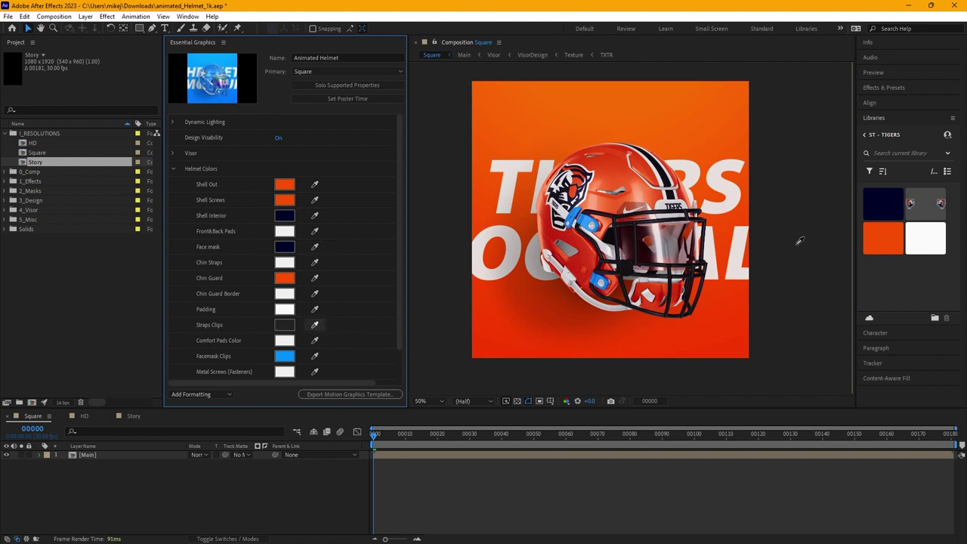
pyautogui.click(891, 234)
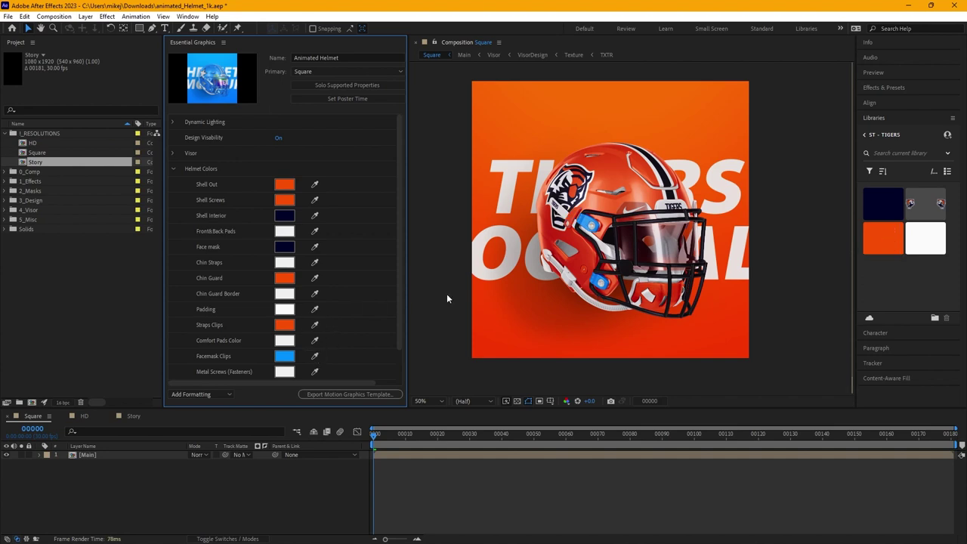
pyautogui.click(314, 356)
pyautogui.click(883, 202)
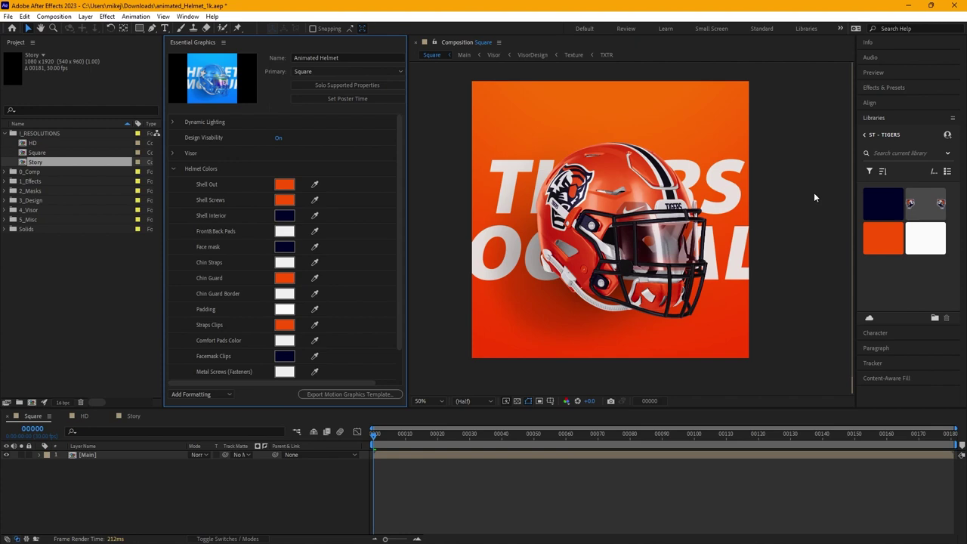
# Step: Scrub the Square composition forward to frame 119 to check the helmet colors from the other side
pyautogui.click(373, 438)
pyautogui.moveTo(373, 435); pyautogui.dragTo(403, 434)
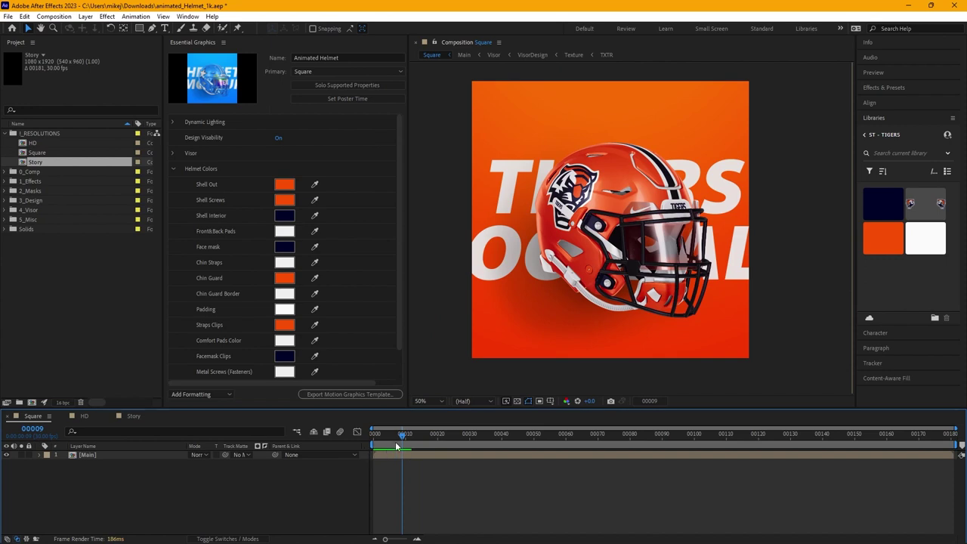
pyautogui.moveTo(404, 434); pyautogui.dragTo(759, 447)
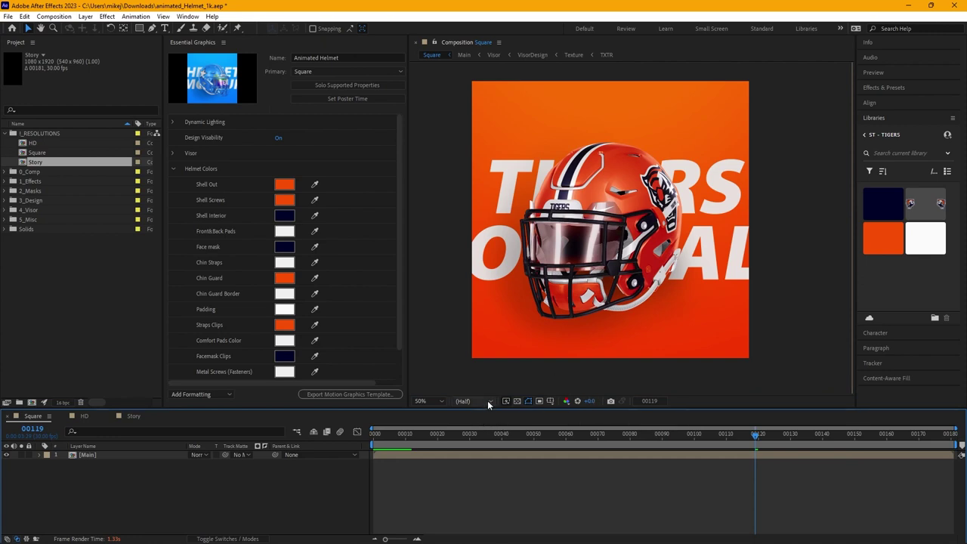
# Step: Try Quarter preview resolution for the Square composition, inspect the helmet up close, and set the resolution to Half
pyautogui.click(488, 400)
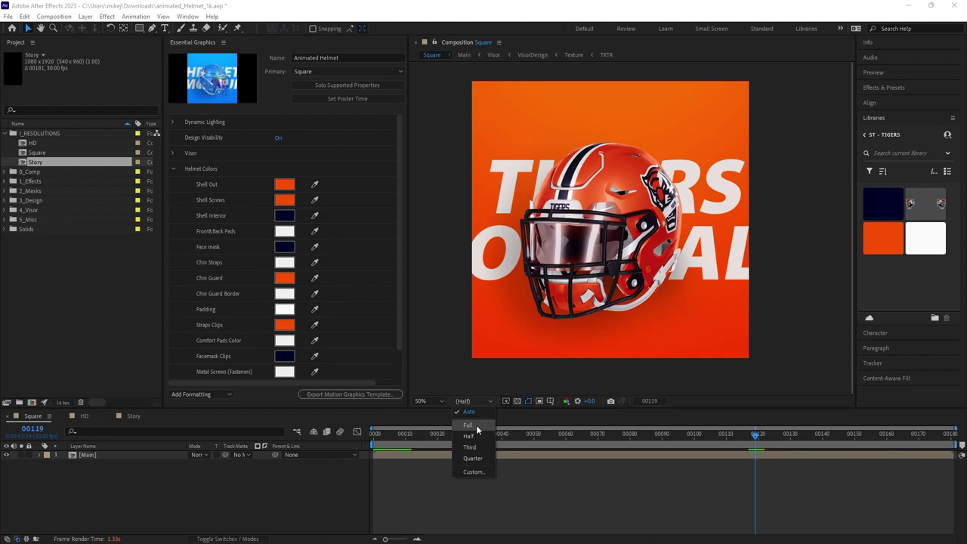
pyautogui.click(475, 458)
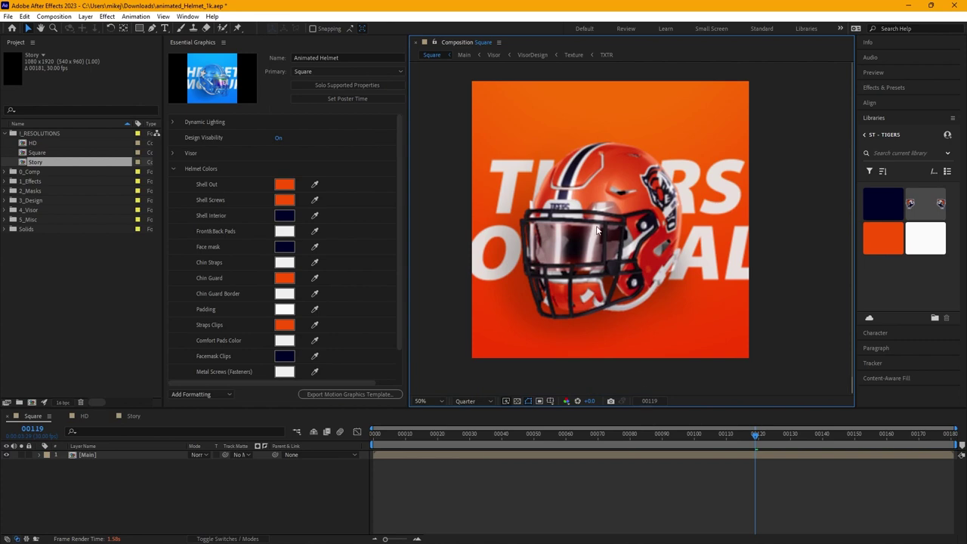
pyautogui.scroll(2, 608, 249)
pyautogui.scroll(-2, 609, 250)
pyautogui.click(490, 401)
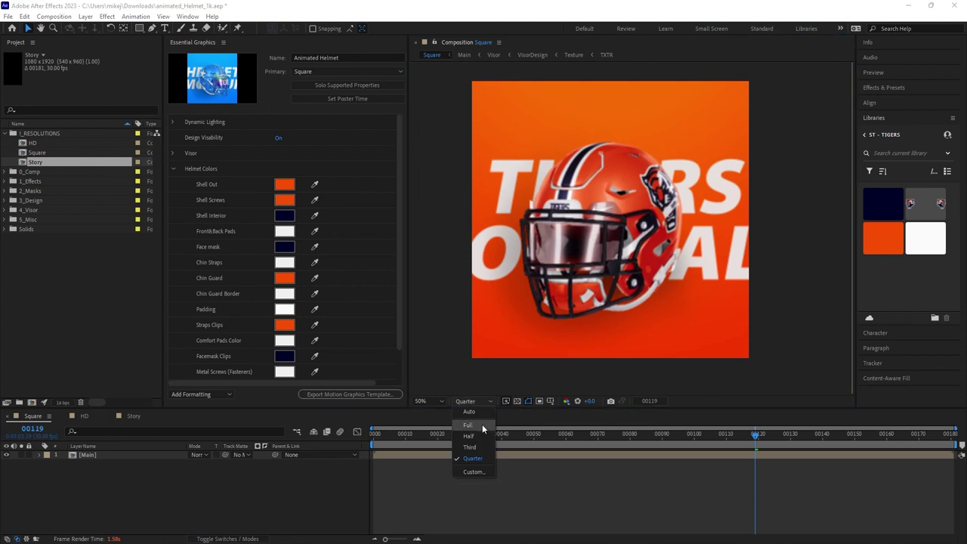
pyautogui.click(477, 437)
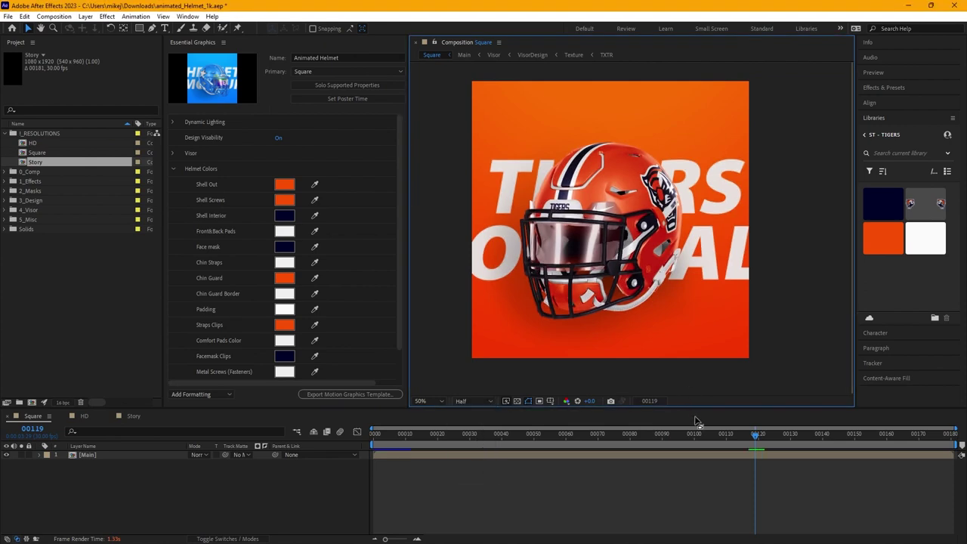
# Step: Scrub through the helmet rotation back to frame 82, on to frame 180, and return to frame 0
pyautogui.moveTo(755, 435); pyautogui.dragTo(638, 444)
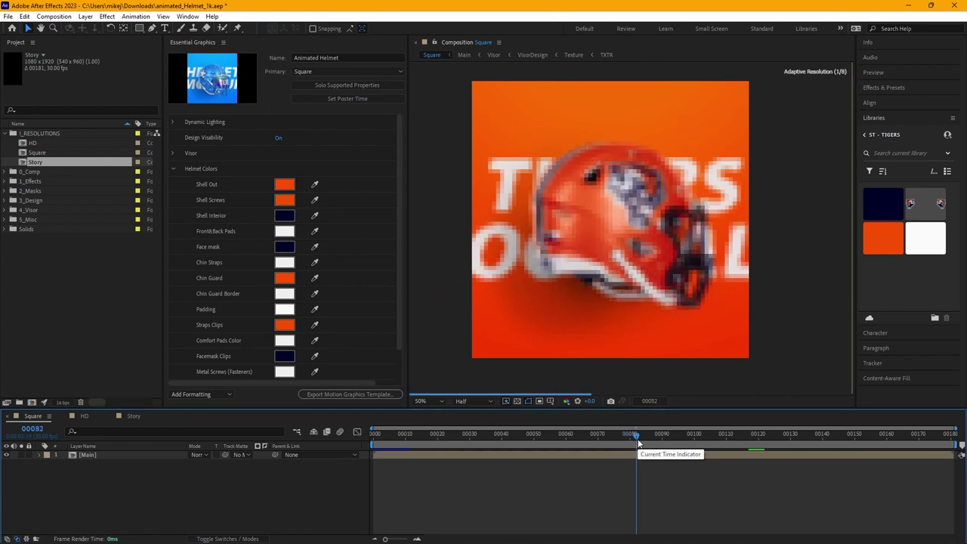
pyautogui.moveTo(638, 444); pyautogui.dragTo(957, 446)
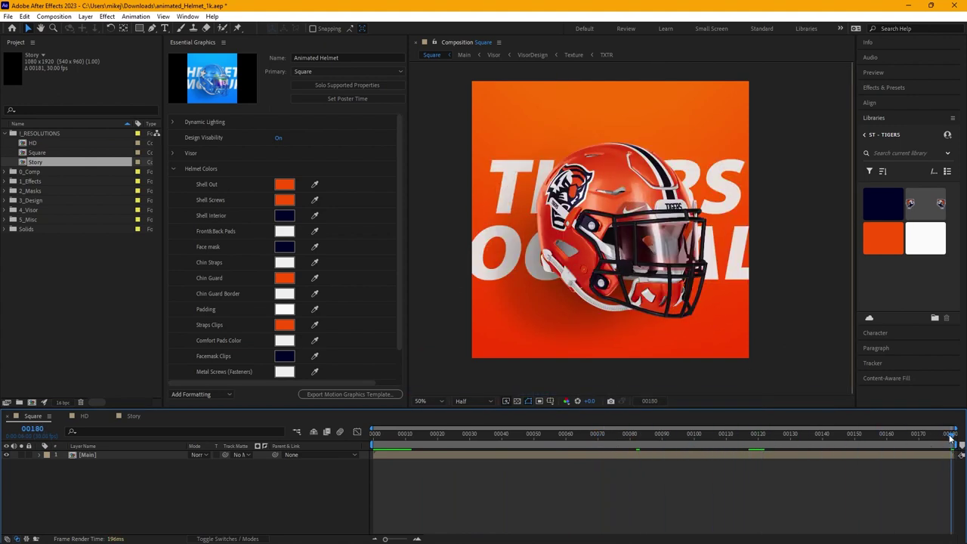
pyautogui.moveTo(831, 434); pyautogui.dragTo(366, 433)
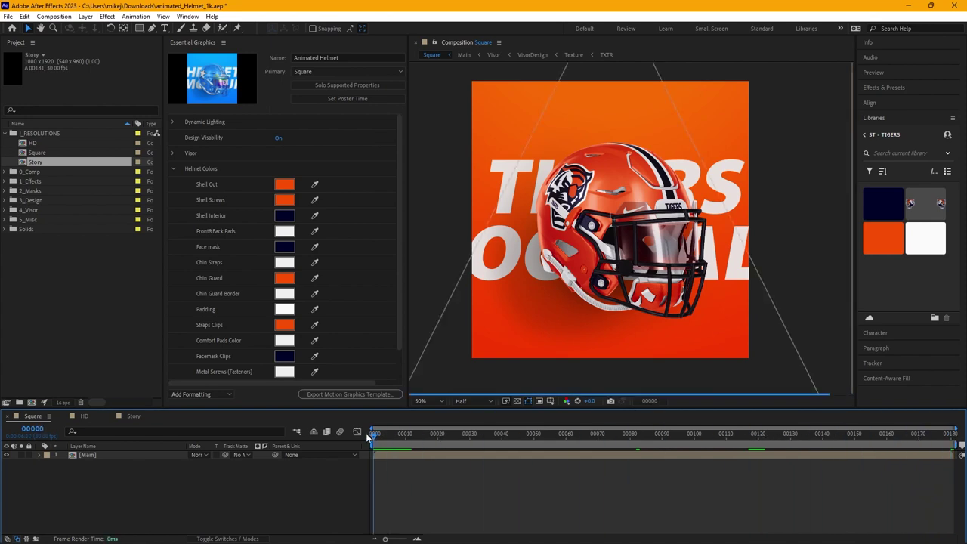
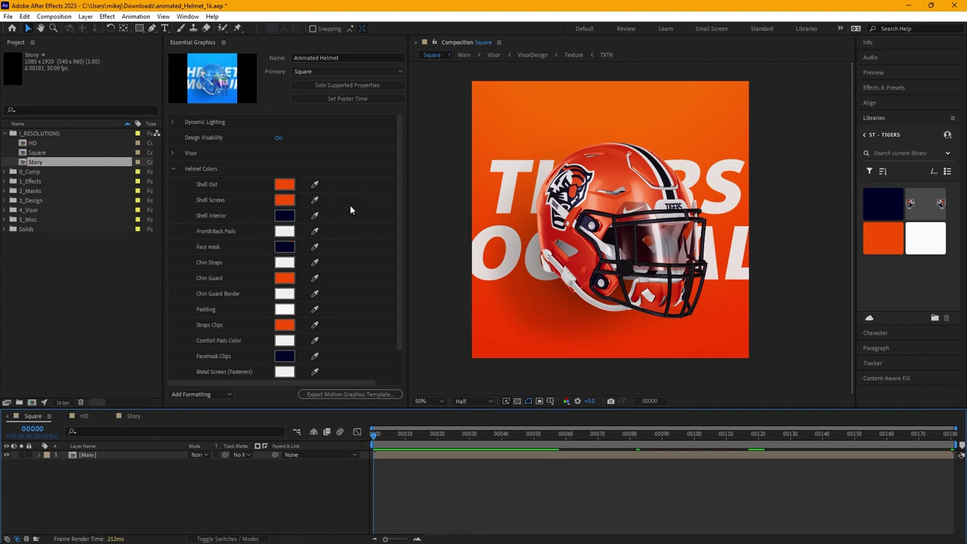
# Step: Turn on the Dynamic Lighting visibility, raise its intensity to 80 and set its angle to -1x -191.0°
pyautogui.click(172, 122)
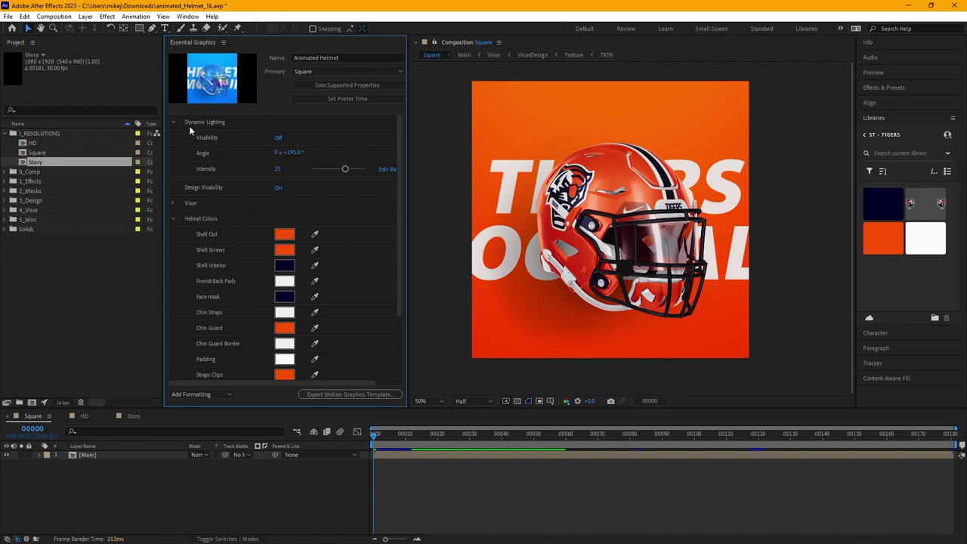
pyautogui.click(278, 138)
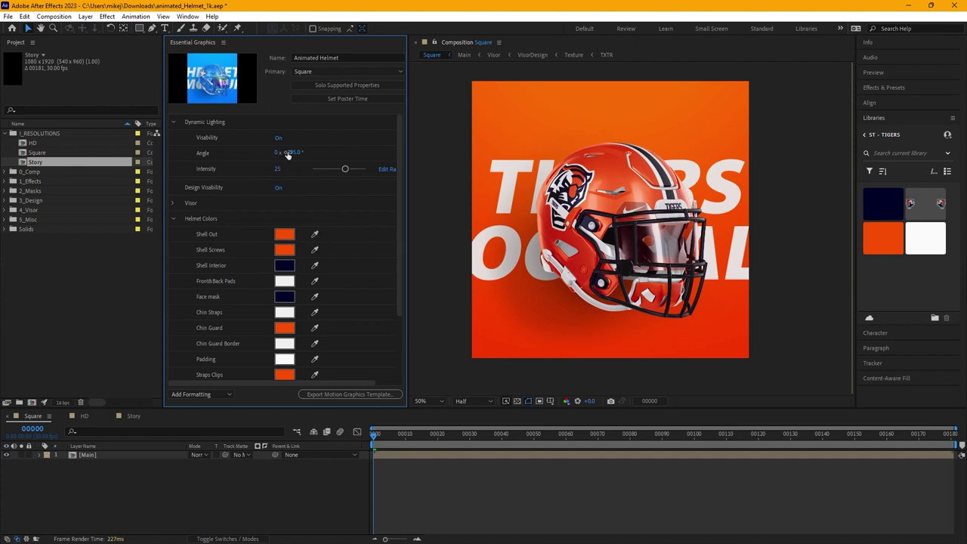
pyautogui.moveTo(346, 170)
pyautogui.mouseDown()
pyautogui.moveTo(364, 172)
pyautogui.moveTo(330, 173)
pyautogui.moveTo(359, 175)
pyautogui.mouseUp()
pyautogui.moveTo(294, 154); pyautogui.dragTo(256, 152)
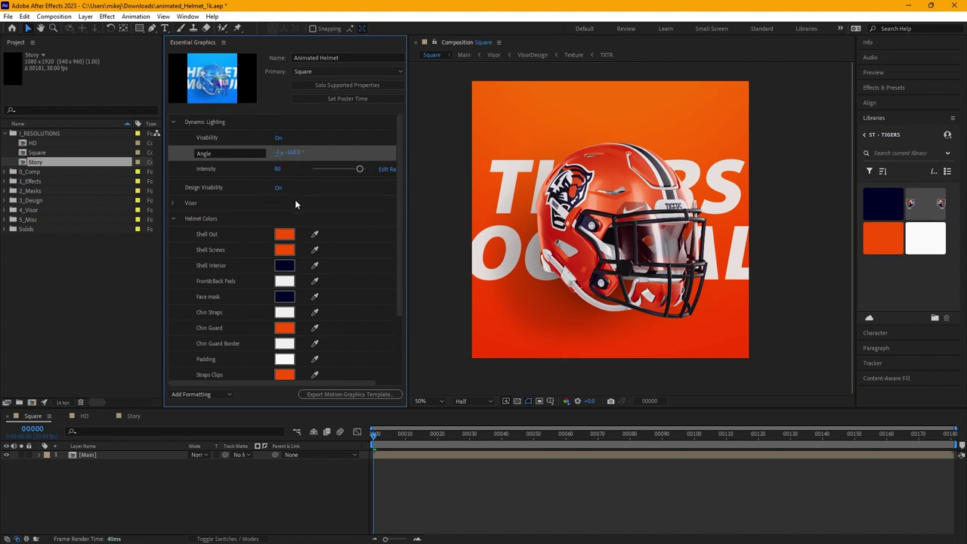
pyautogui.moveTo(283, 155)
pyautogui.mouseDown()
pyautogui.moveTo(306, 152)
pyautogui.moveTo(275, 155)
pyautogui.mouseUp()
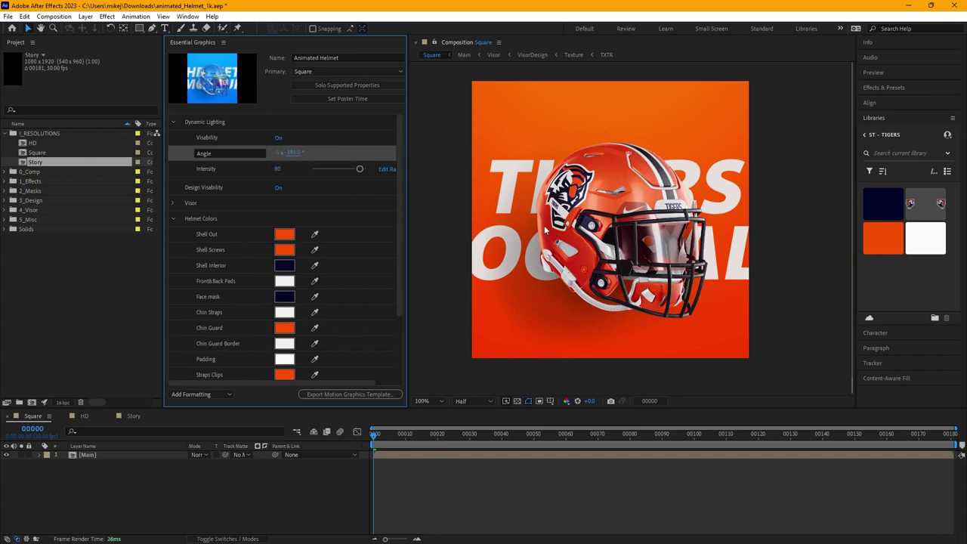
# Step: Check the lit helmet up close and in the HD and Story compositions, returning to the Square composition
pyautogui.scroll(2, 544, 225)
pyautogui.scroll(-2, 545, 227)
pyautogui.hotkey('shift', '.')
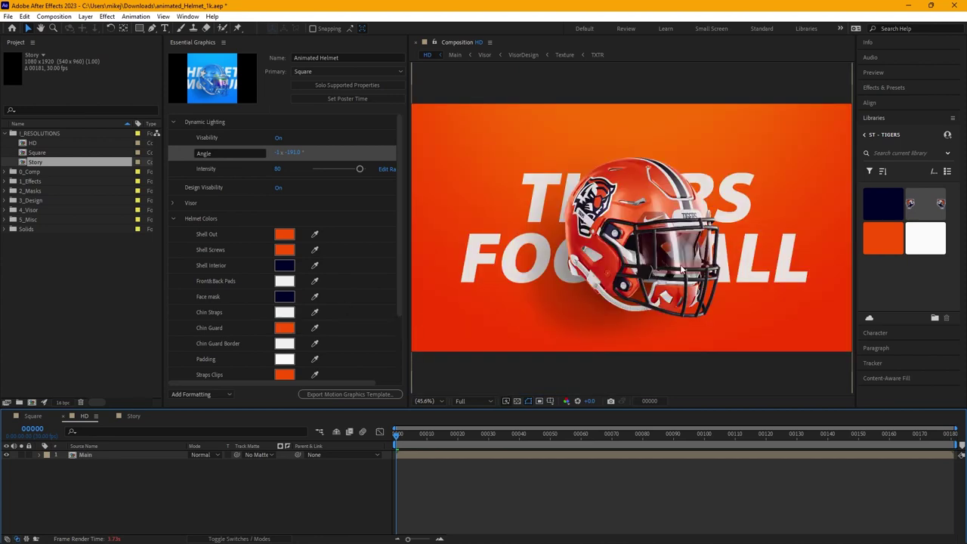
pyautogui.click(134, 416)
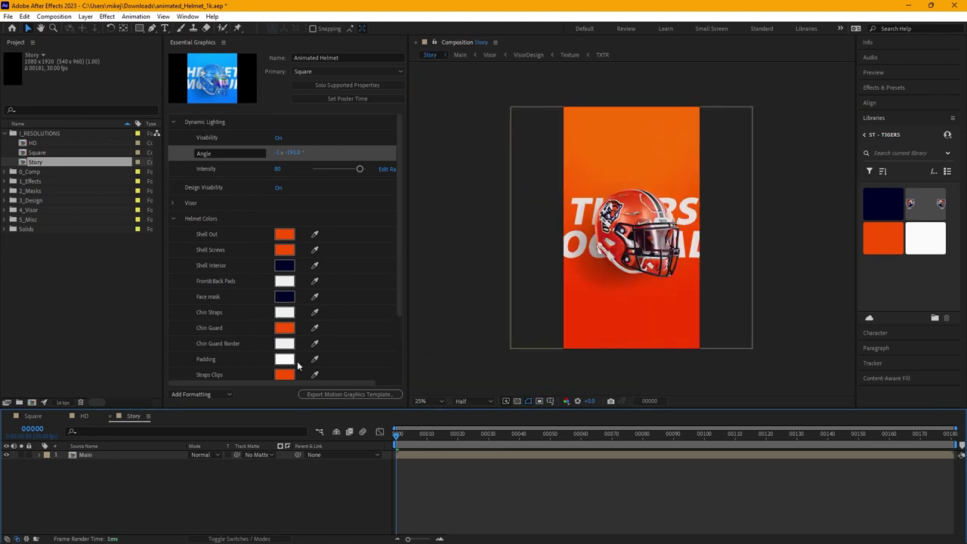
pyautogui.click(31, 416)
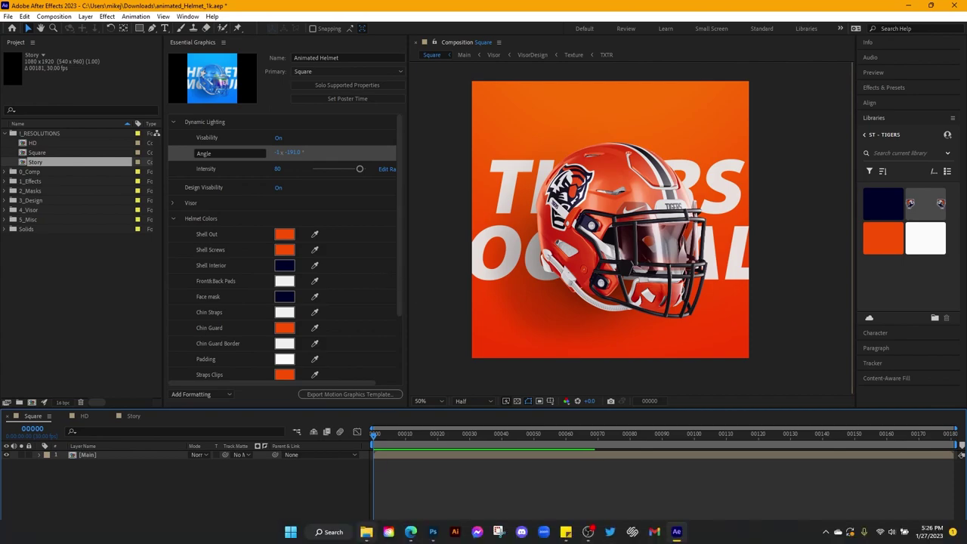
# Step: Close the other open programs, Photoshop, Microsoft Edge and File Explorer, keeping the After Effects helmet project open
pyautogui.click(431, 533)
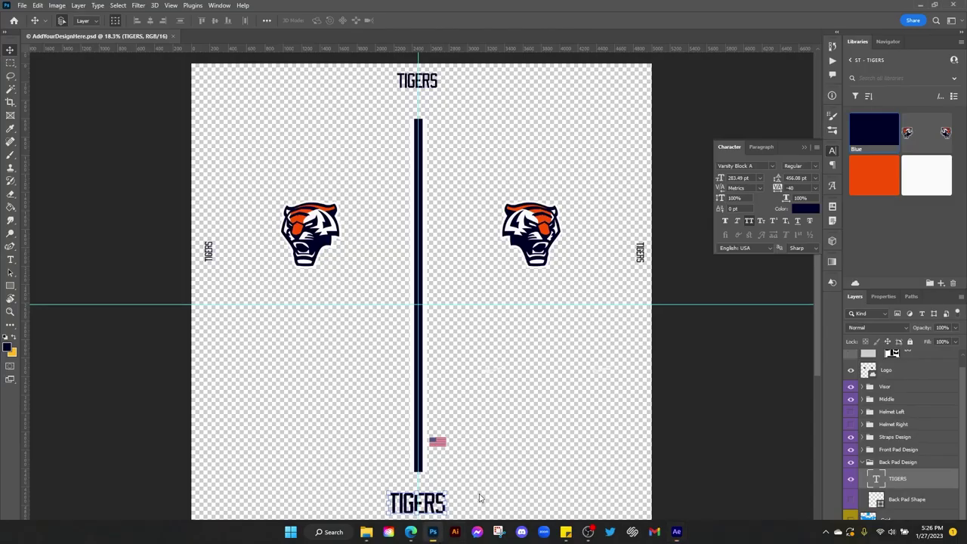
pyautogui.click(956, 6)
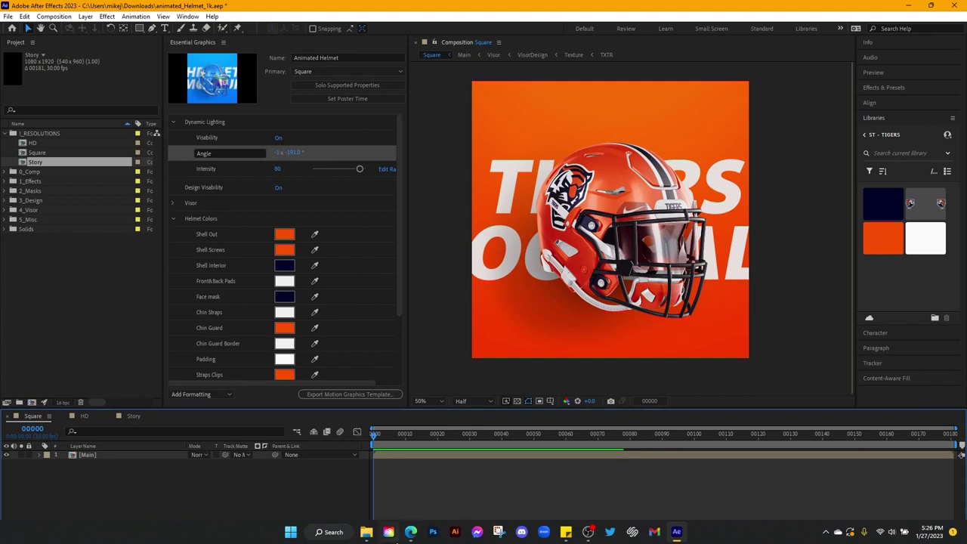
pyautogui.click(411, 532)
pyautogui.rightClick(410, 532)
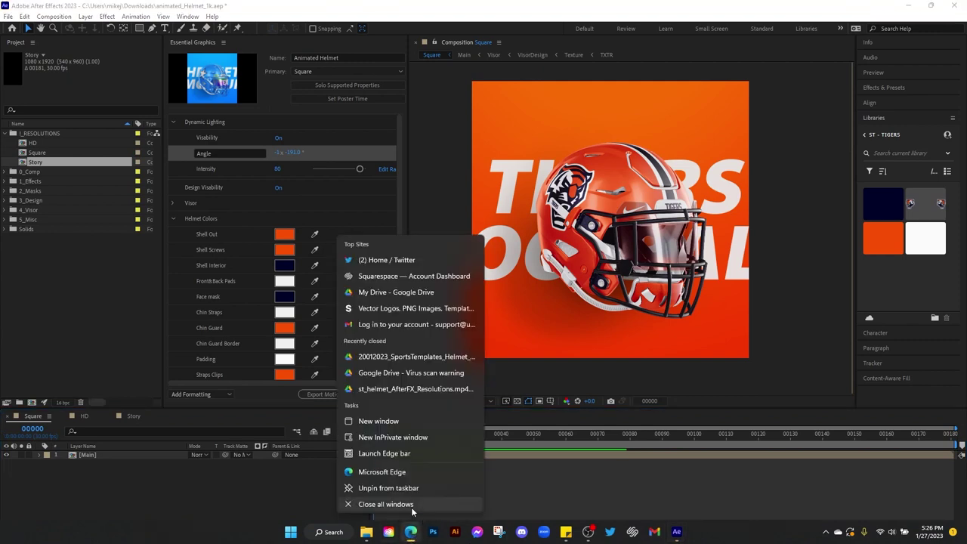
pyautogui.click(407, 512)
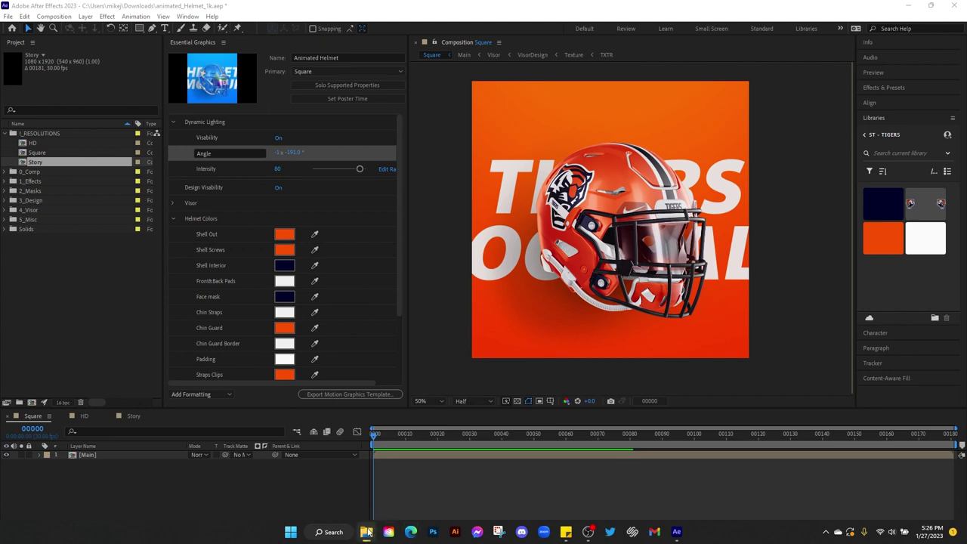
pyautogui.rightClick(367, 532)
pyautogui.click(352, 511)
# Step: Add the Square composition to the Adobe Media Encoder queue and maximise the Media Encoder window
pyautogui.moveTo(565, 529)
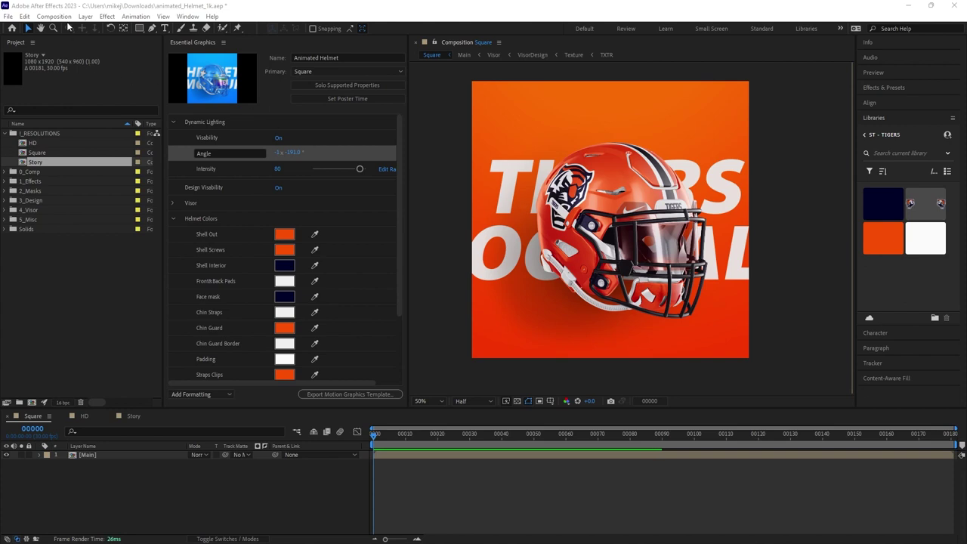
pyautogui.click(67, 20)
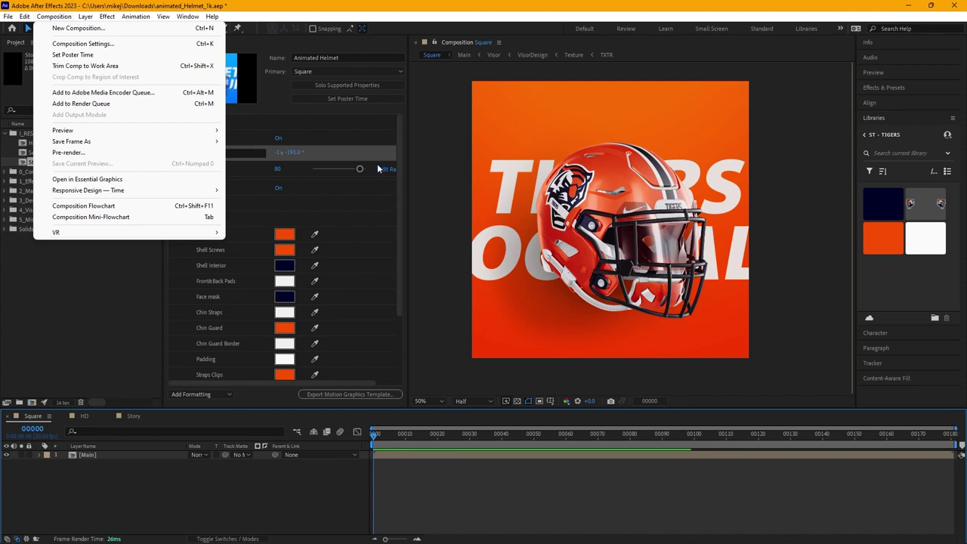
pyautogui.hotkey('alt', 'Tab')
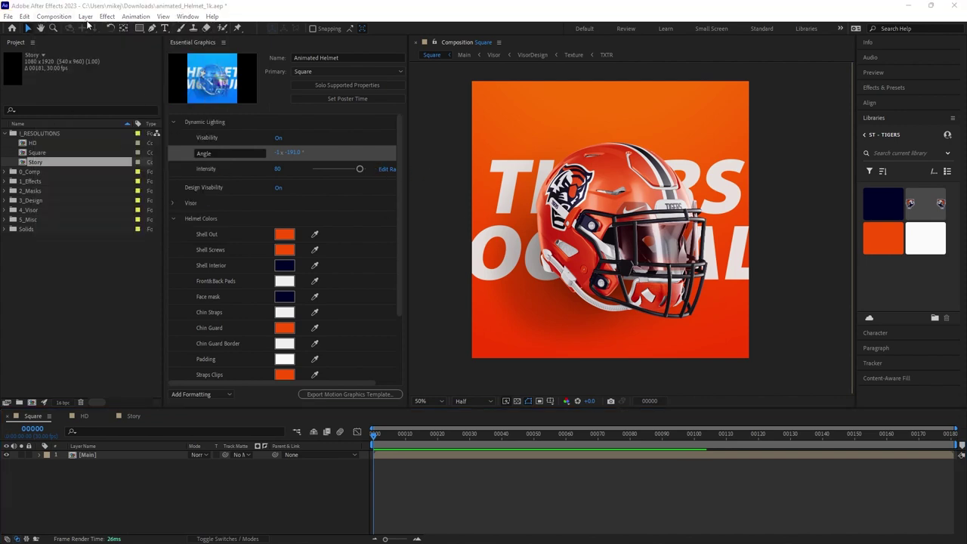
pyautogui.click(54, 17)
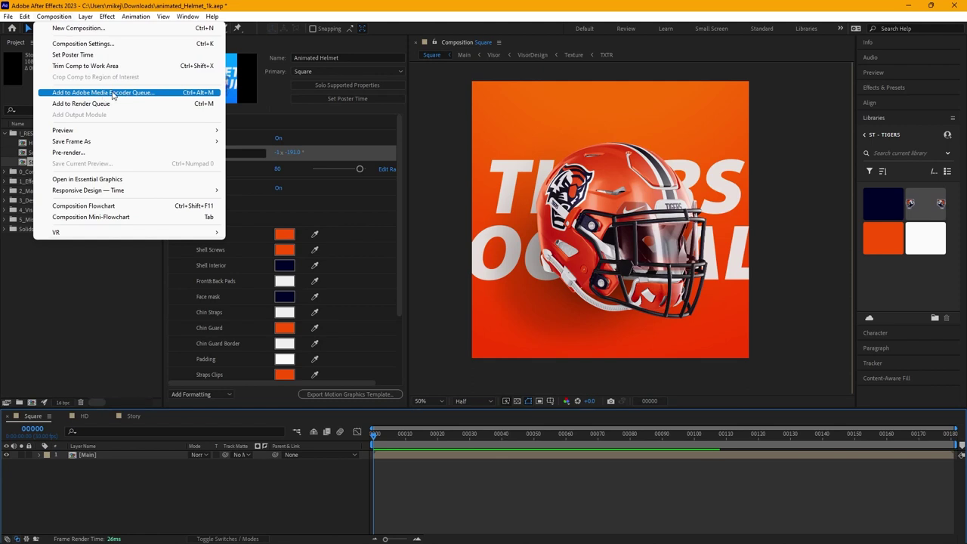
pyautogui.click(113, 95)
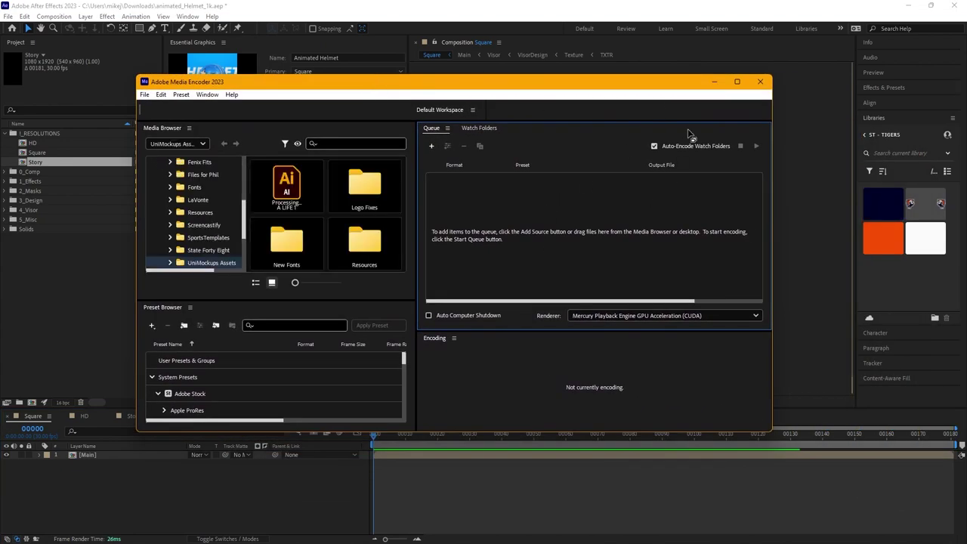
pyautogui.click(739, 82)
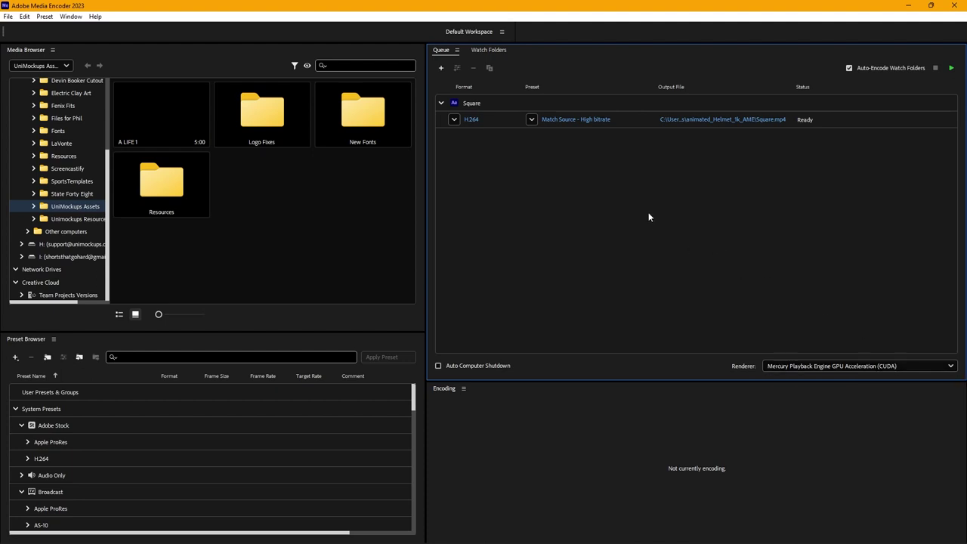
# Step: Enable Use Maximum Render Quality for the queued H.264 Square export and name its output file Tigers
pyautogui.click(471, 119)
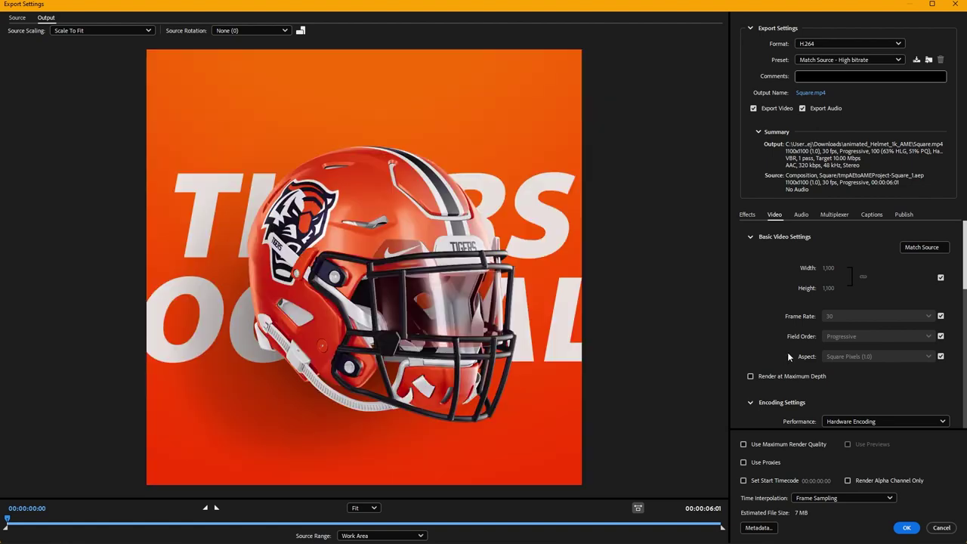
pyautogui.click(744, 446)
pyautogui.click(907, 527)
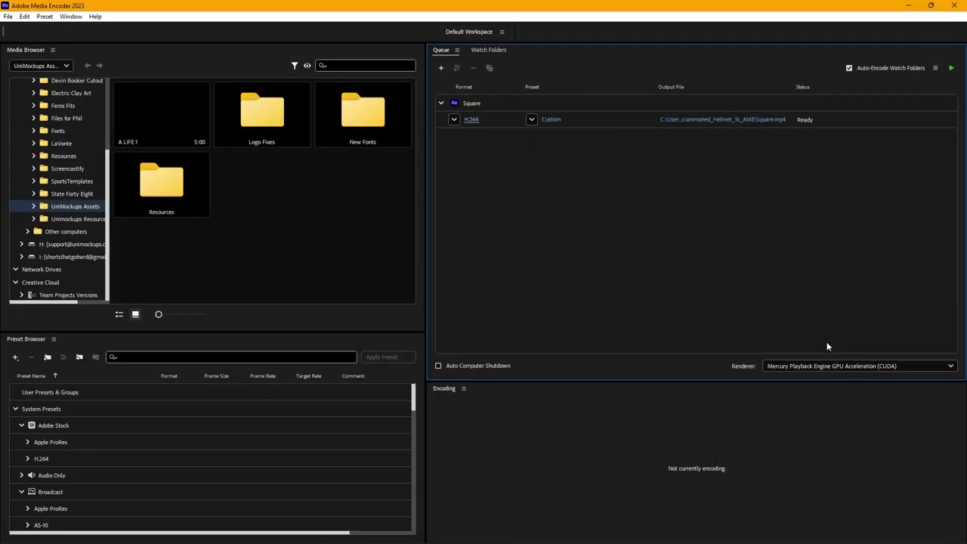
pyautogui.click(746, 121)
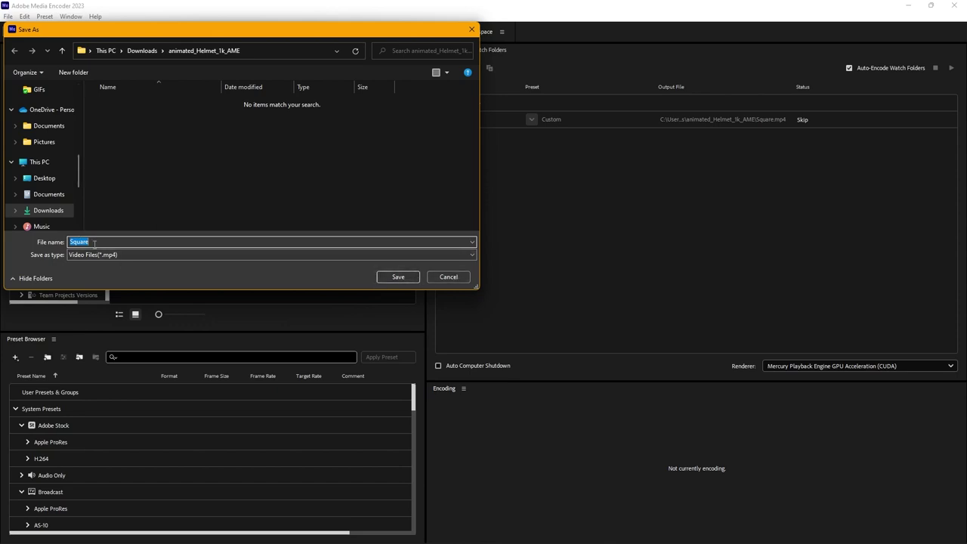
pyautogui.write('Tigers')
pyautogui.click(385, 276)
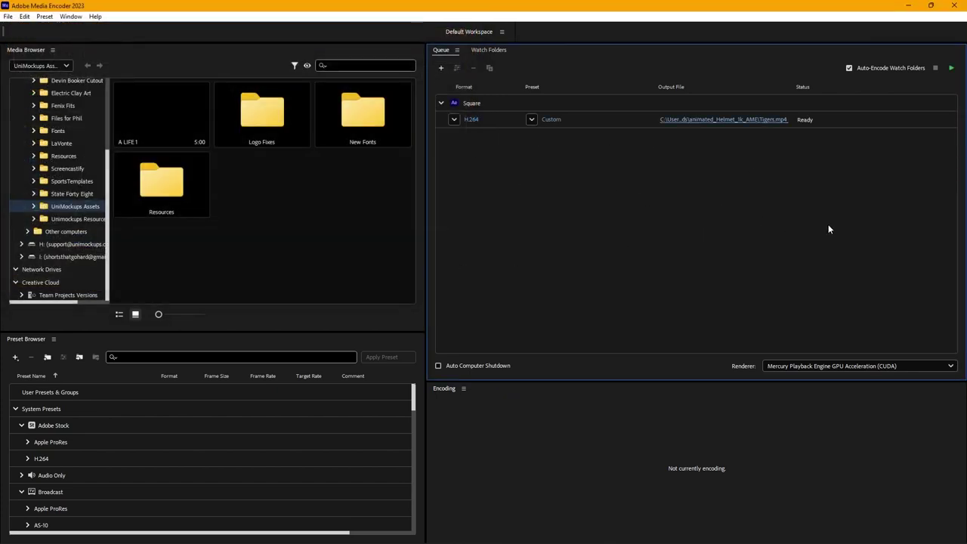
# Step: Start encoding the Tigers export, stop it, and close Media Encoder to return to After Effects
pyautogui.click(952, 70)
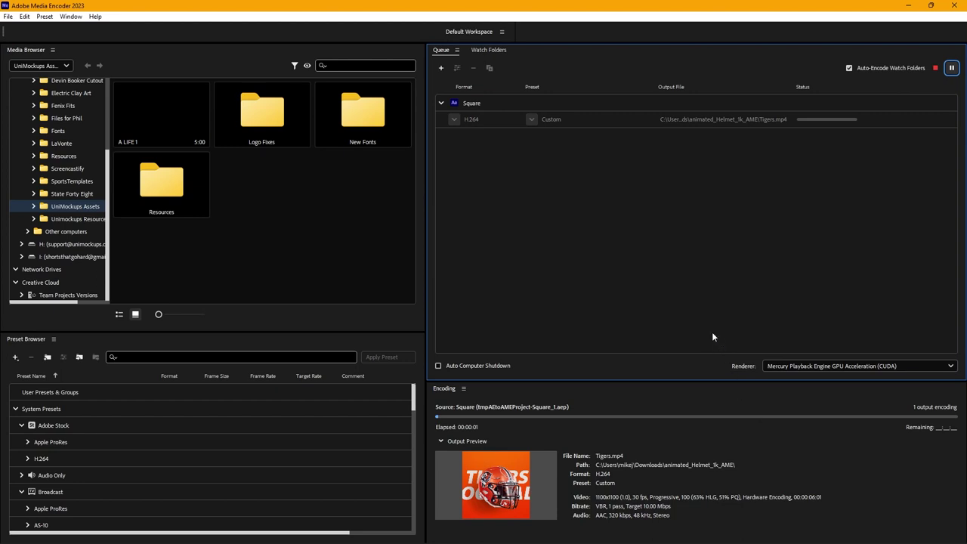
pyautogui.click(936, 69)
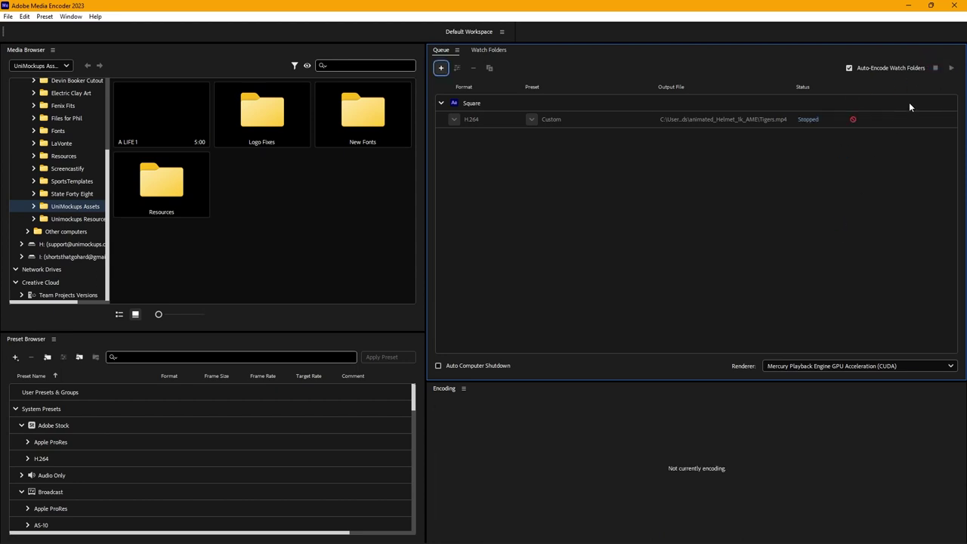
pyautogui.click(956, 7)
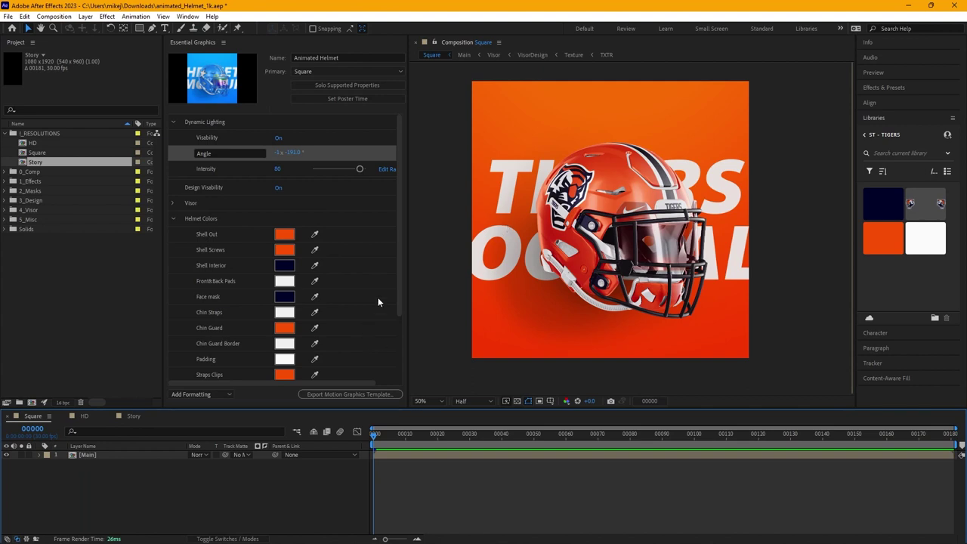
# Step: Create a new composition with a width and height of 1100 px
pyautogui.click(9, 17)
pyautogui.moveTo(54, 16)
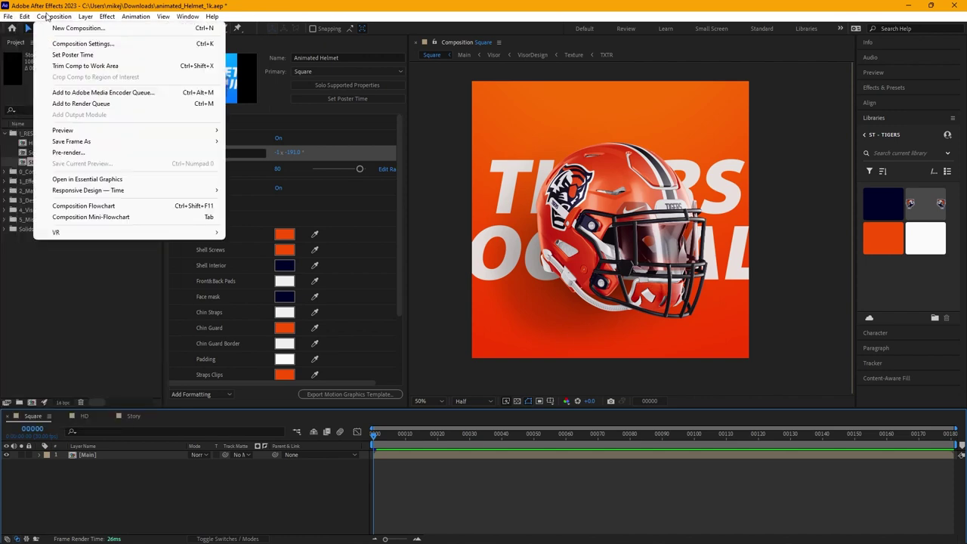
pyautogui.click(78, 28)
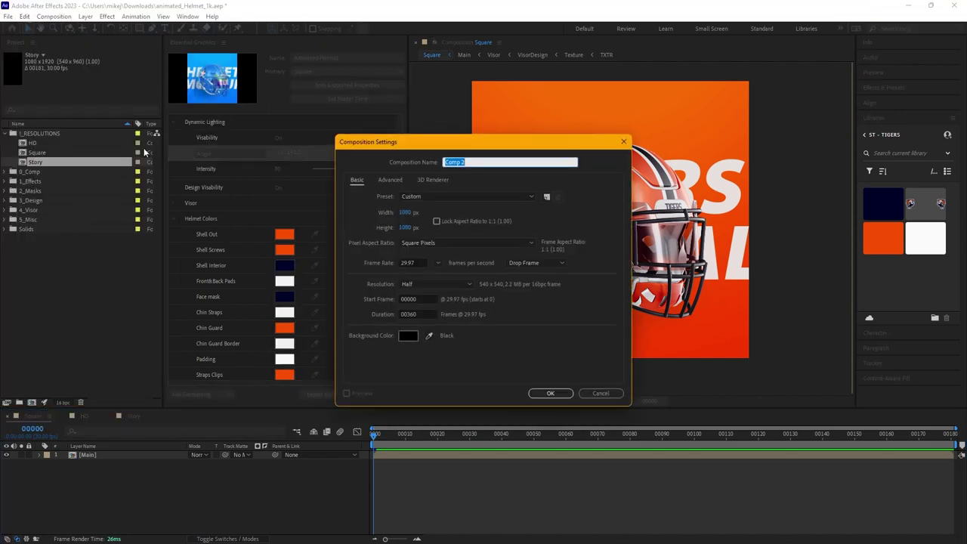
pyautogui.click(406, 213)
pyautogui.write('1000')
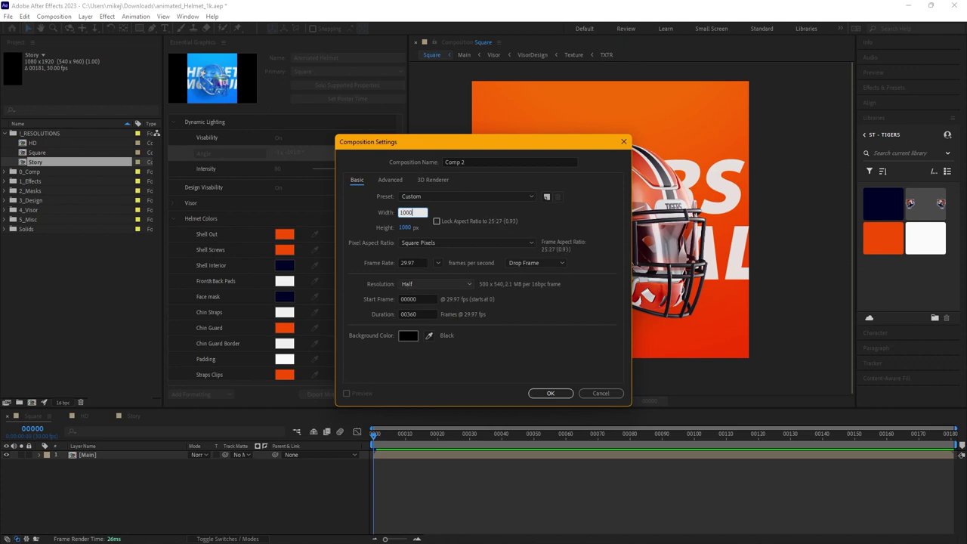
pyautogui.press('BackSpace')
pyautogui.press('BackSpace')
pyautogui.press('BackSpace')
pyautogui.write('100')
pyautogui.click(406, 228)
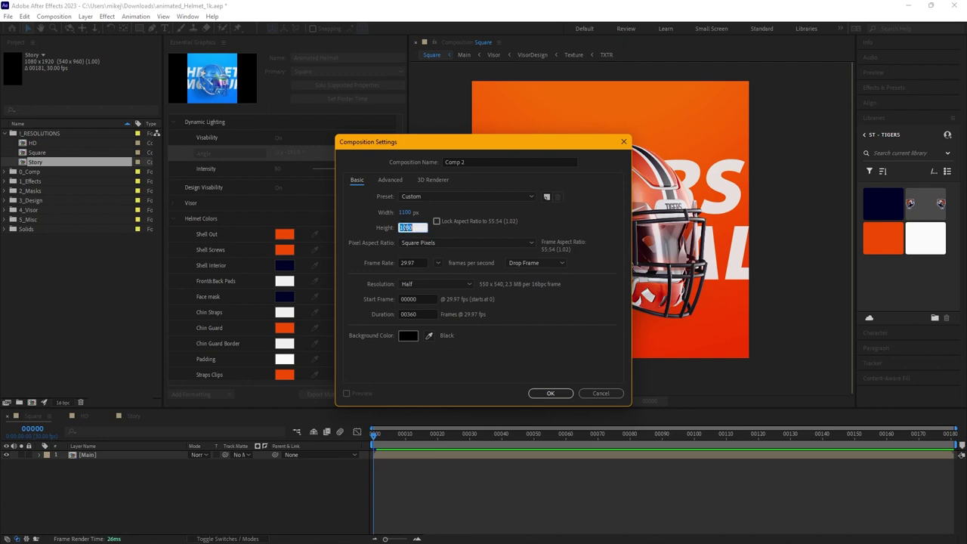
pyautogui.write('1000')
pyautogui.press('BackSpace')
pyautogui.press('BackSpace')
pyautogui.press('BackSpace')
pyautogui.press('BackSpace')
pyautogui.write('4')
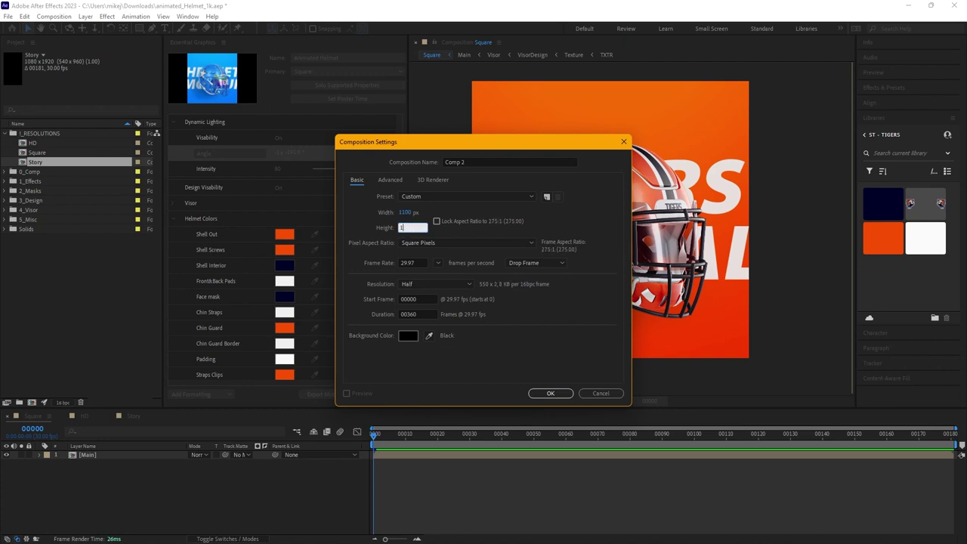
pyautogui.write('100')
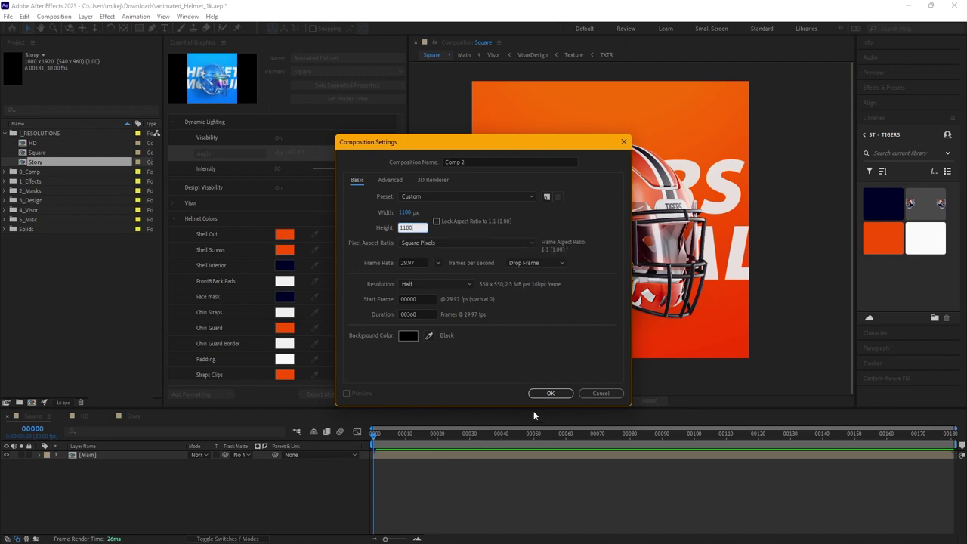
pyautogui.click(551, 394)
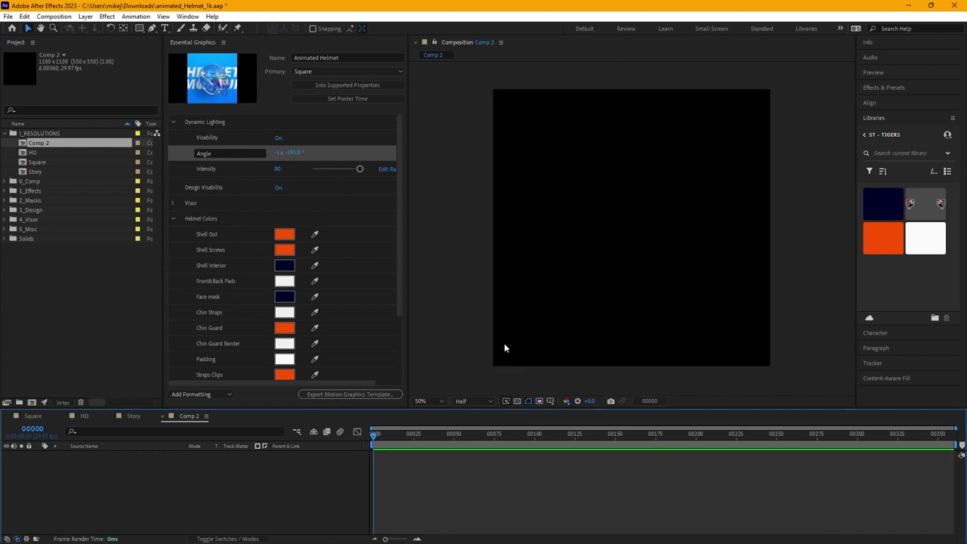
# Step: Add Square.mp4 from the Downloads folder to the new composition and slide its clip to the timeline's start
pyautogui.moveTo(676, 541)
pyautogui.click(366, 534)
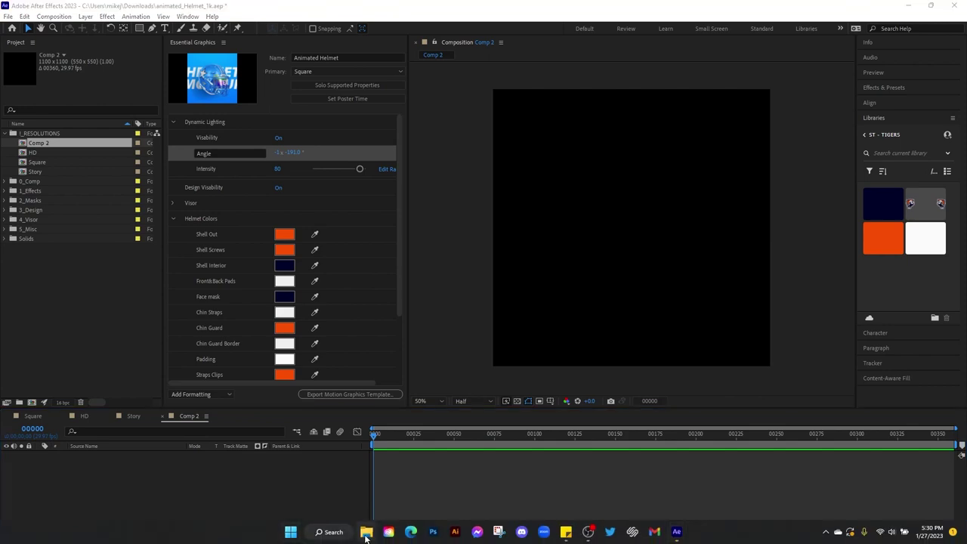
pyautogui.click(397, 225)
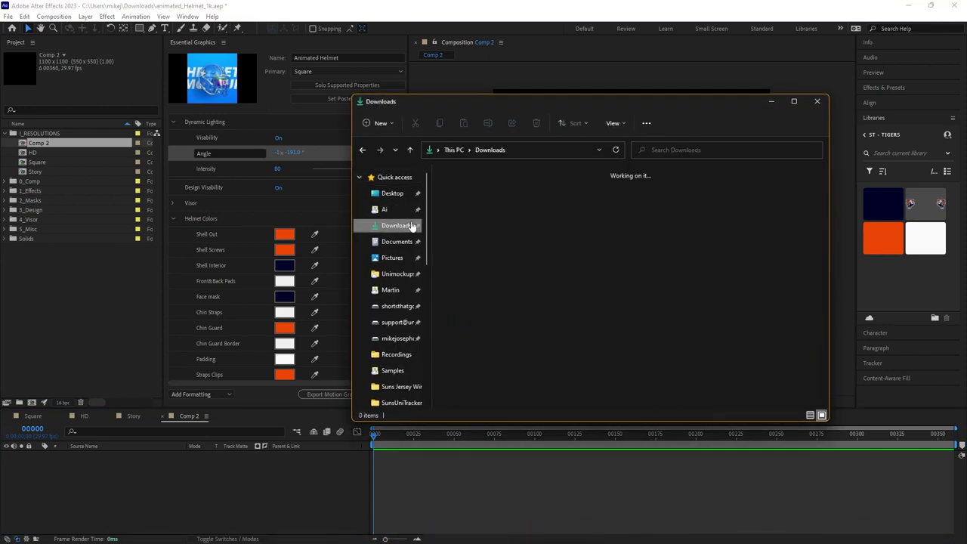
pyautogui.moveTo(584, 105); pyautogui.dragTo(266, 105)
pyautogui.moveTo(414, 204); pyautogui.dragTo(432, 475)
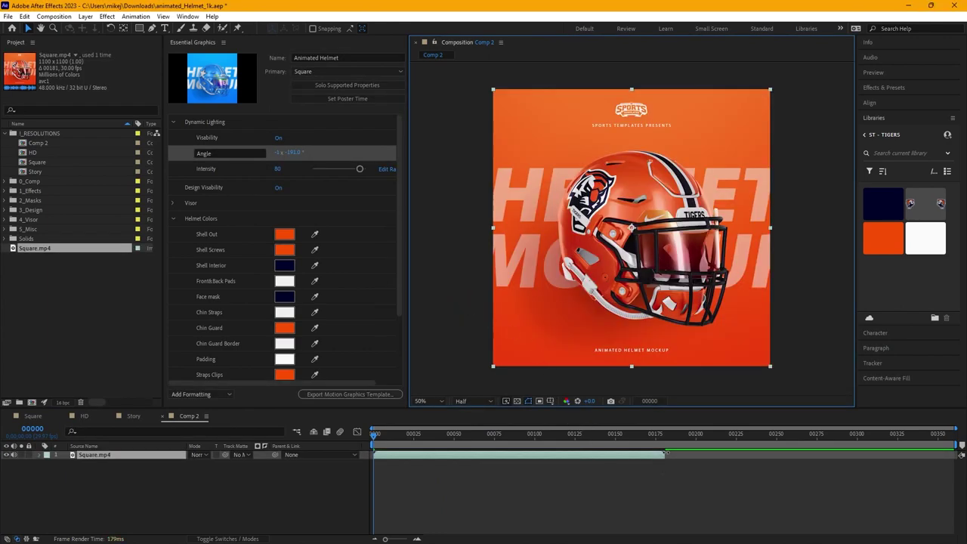
pyautogui.click(377, 539)
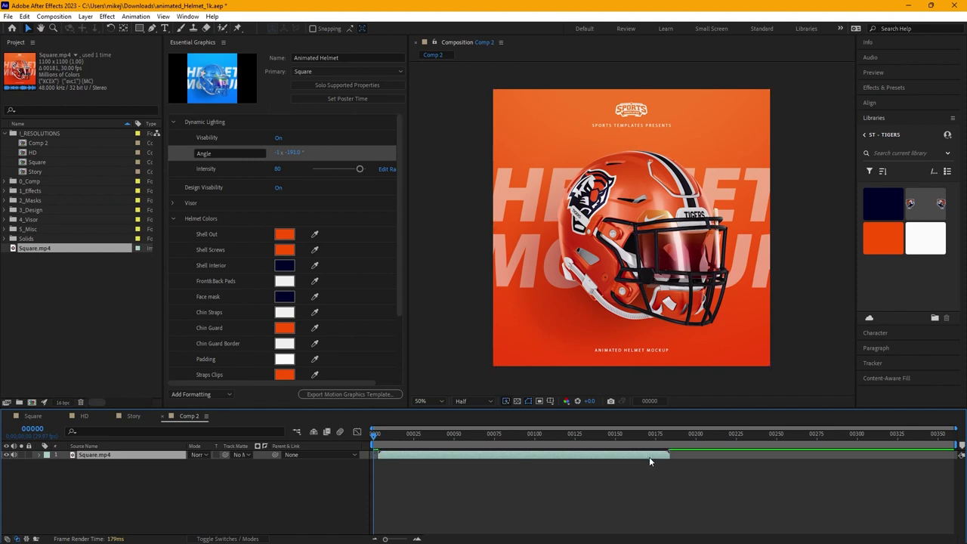
pyautogui.moveTo(641, 457); pyautogui.dragTo(604, 455)
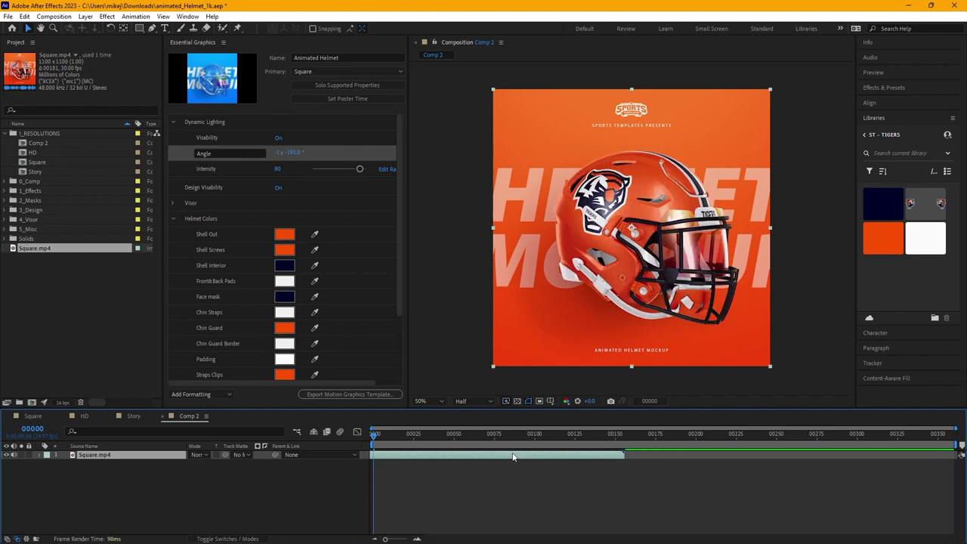
pyautogui.moveTo(514, 456); pyautogui.dragTo(548, 459)
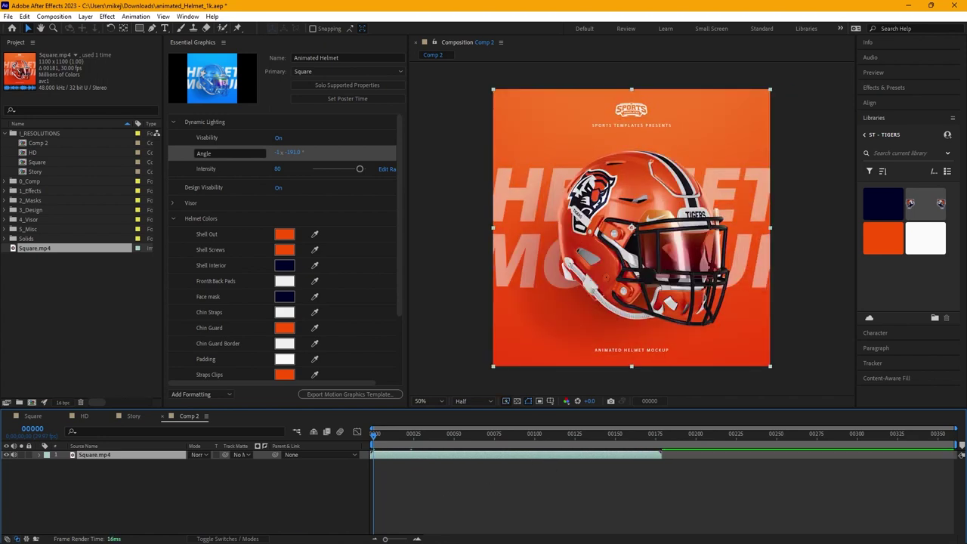
# Step: Add Square.mp4 from Downloads a second time and place the two clips end to end in the timeline
pyautogui.click(366, 538)
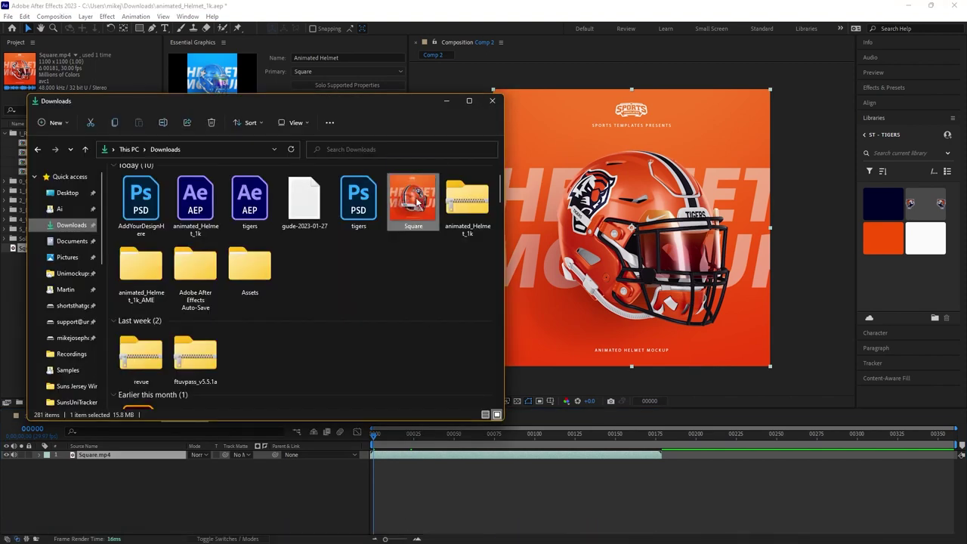
pyautogui.moveTo(401, 198); pyautogui.dragTo(694, 478)
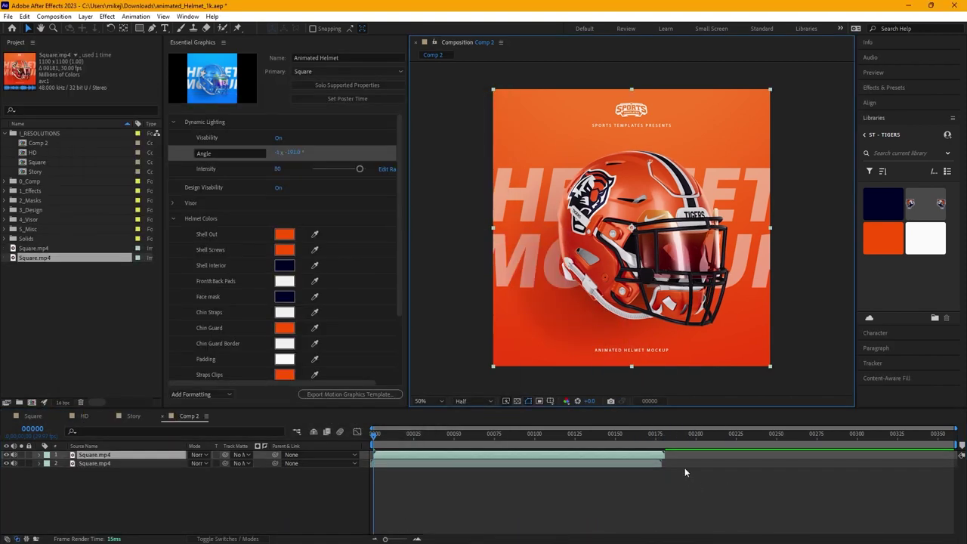
pyautogui.moveTo(514, 461); pyautogui.dragTo(805, 463)
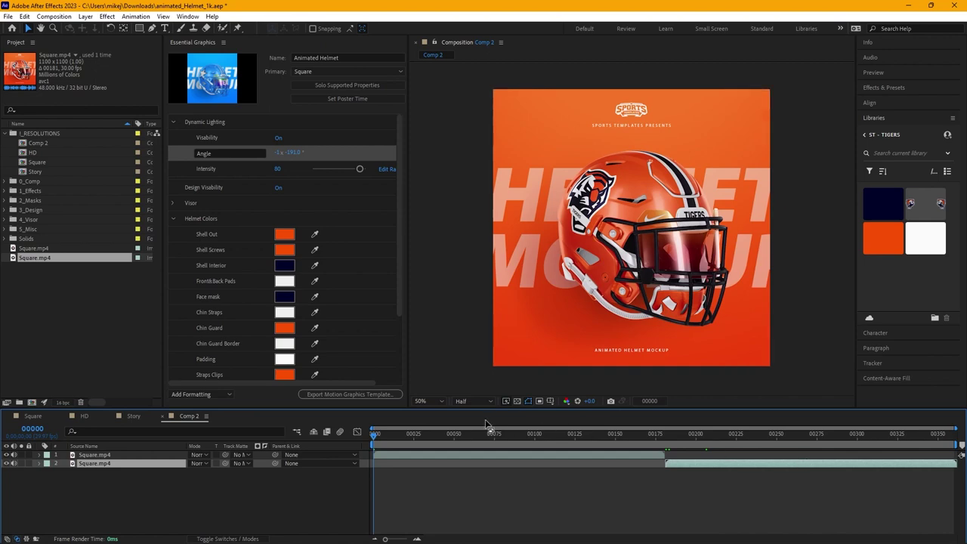
pyautogui.moveTo(372, 438)
pyautogui.mouseDown()
pyautogui.moveTo(953, 439)
pyautogui.moveTo(631, 425)
pyautogui.moveTo(373, 429)
pyautogui.mouseUp()
pyautogui.moveTo(375, 438); pyautogui.dragTo(377, 406)
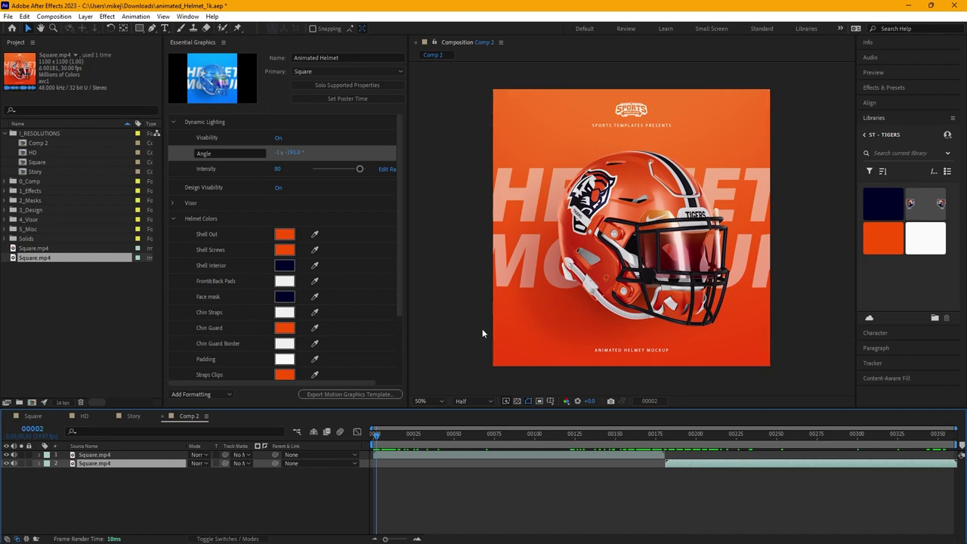
pyautogui.click(54, 17)
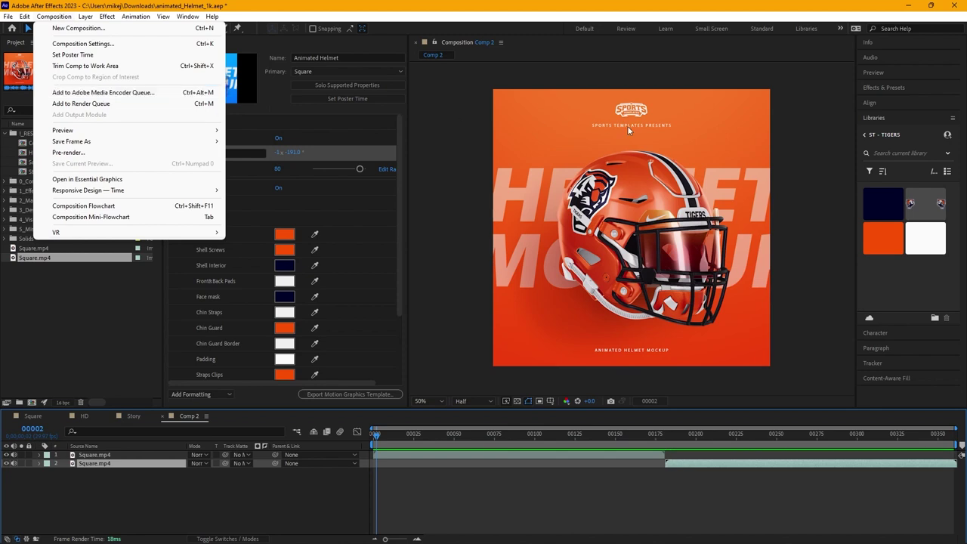
pyautogui.click(630, 12)
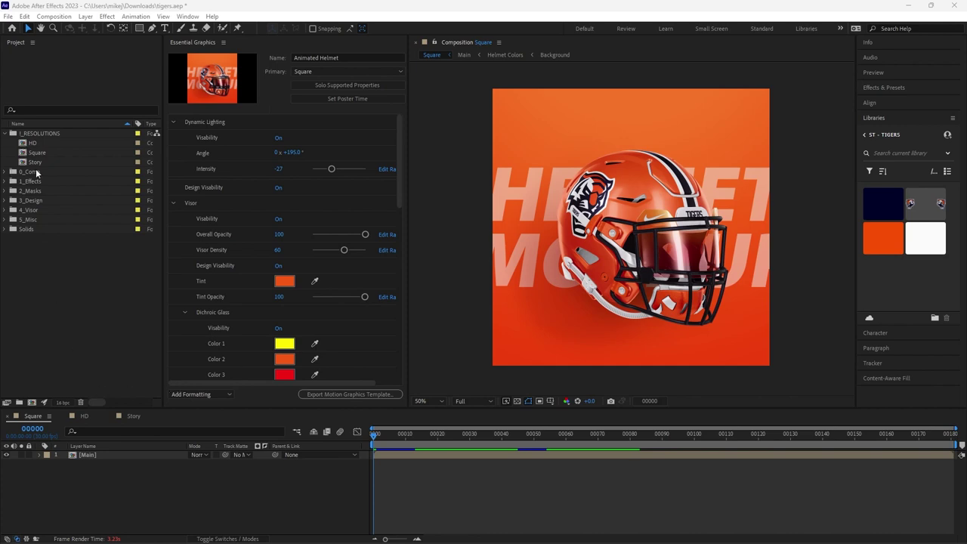
# Step: Add the HD, Square and Story compositions of the tigers project together to the Adobe Media Encoder queue
pyautogui.click(82, 416)
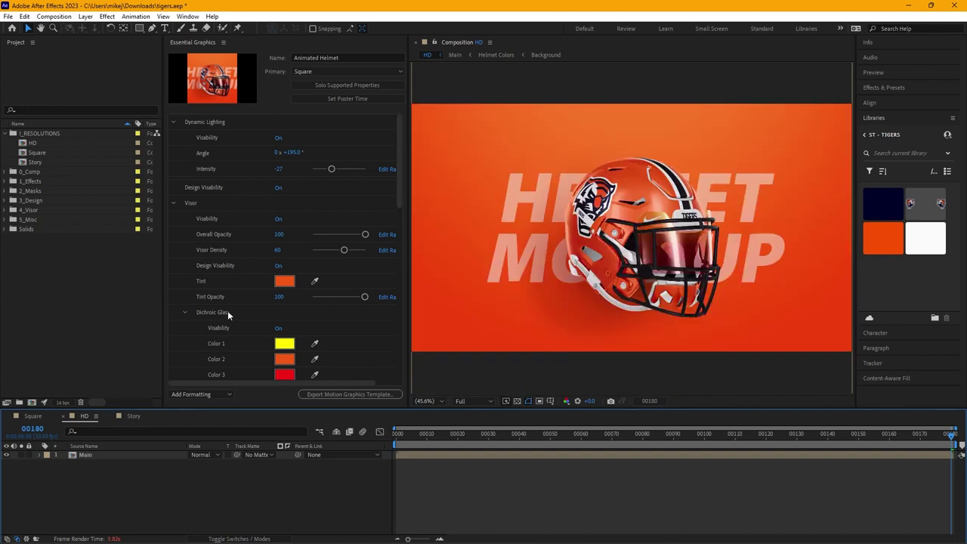
pyautogui.click(32, 416)
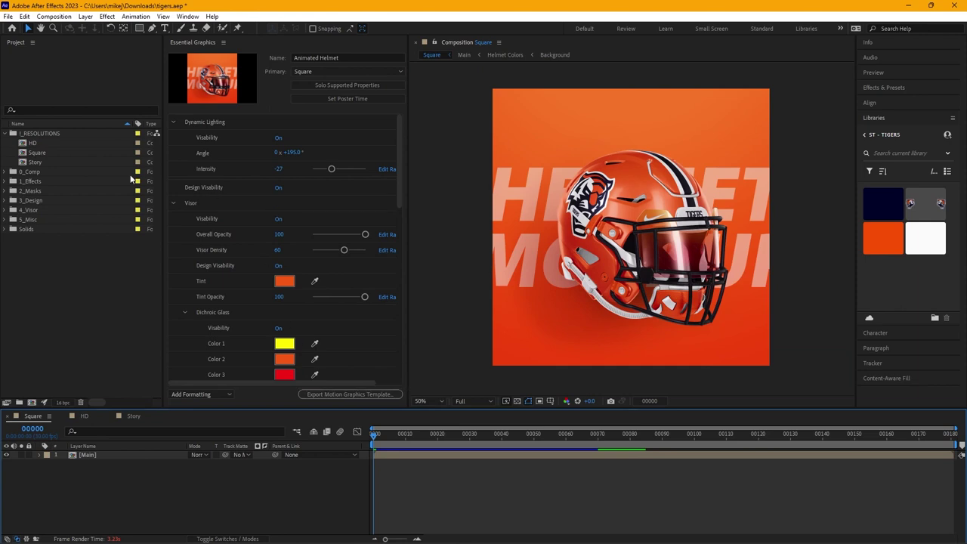
pyautogui.click(33, 152)
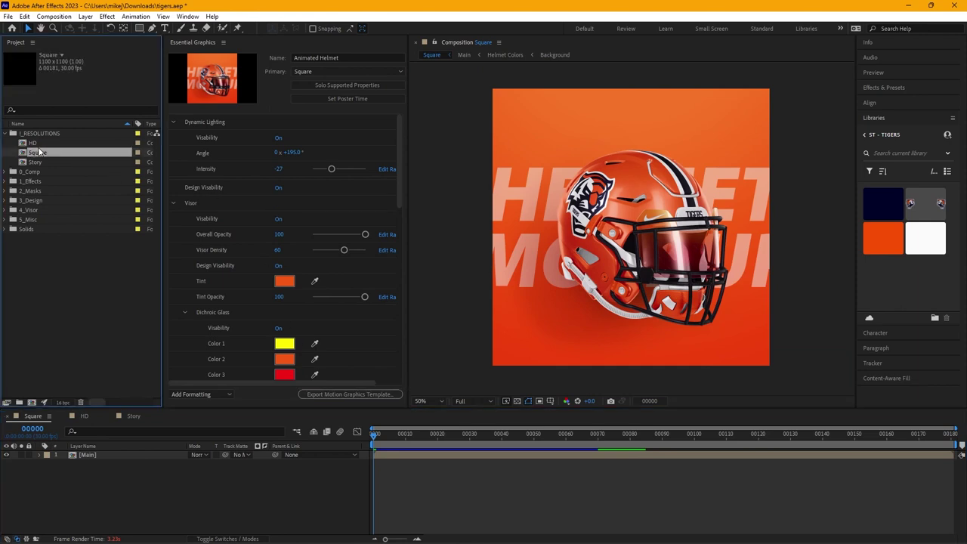
pyautogui.click(46, 143)
pyautogui.keyDown('shift'); pyautogui.click(45, 163); pyautogui.keyUp('shift')
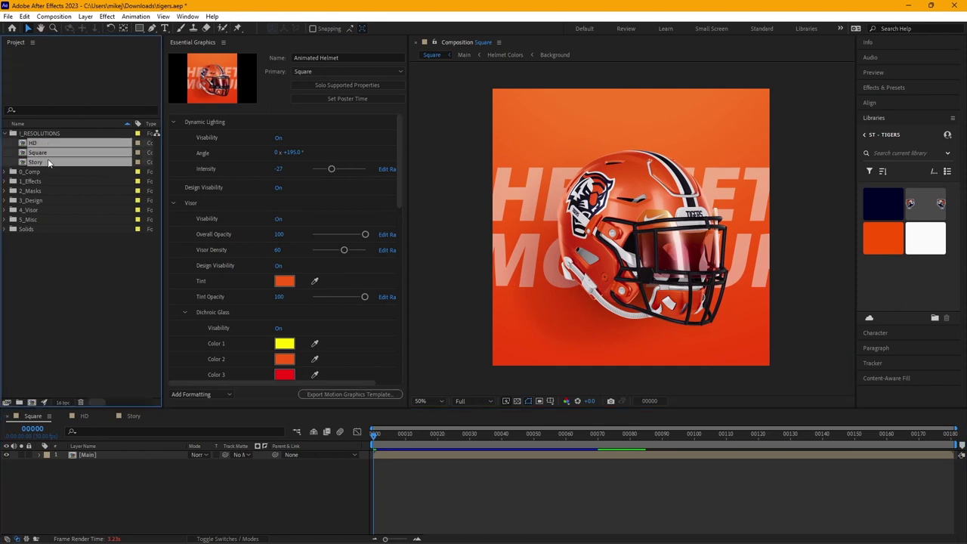
pyautogui.click(53, 17)
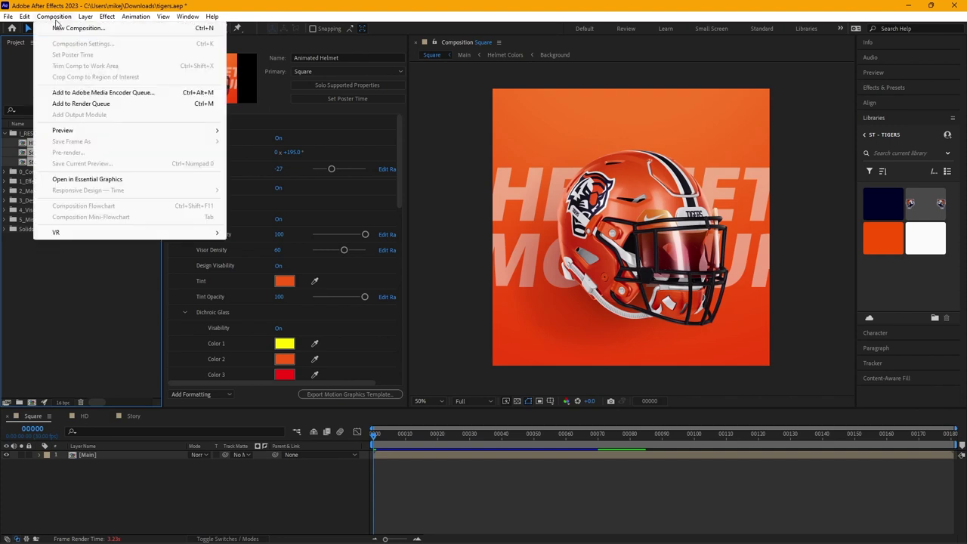
pyautogui.click(118, 96)
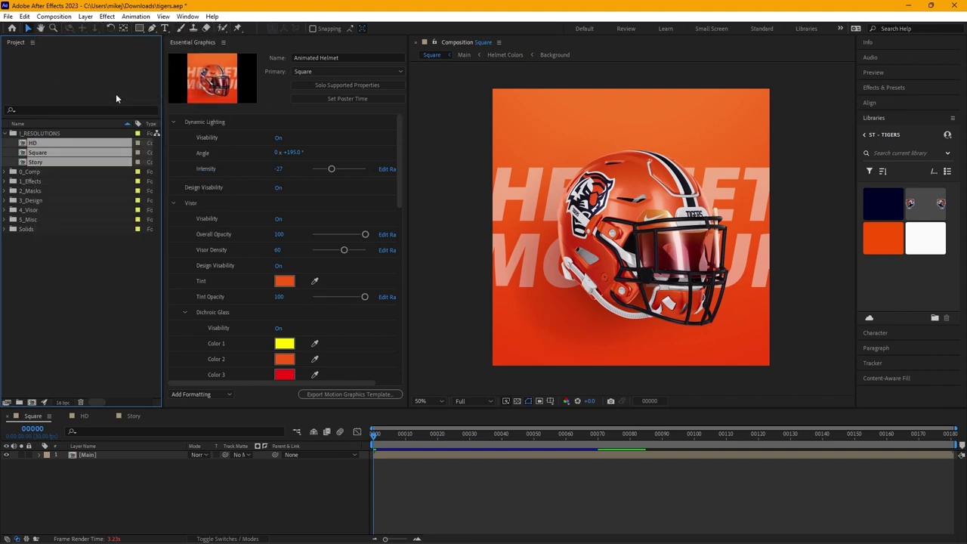